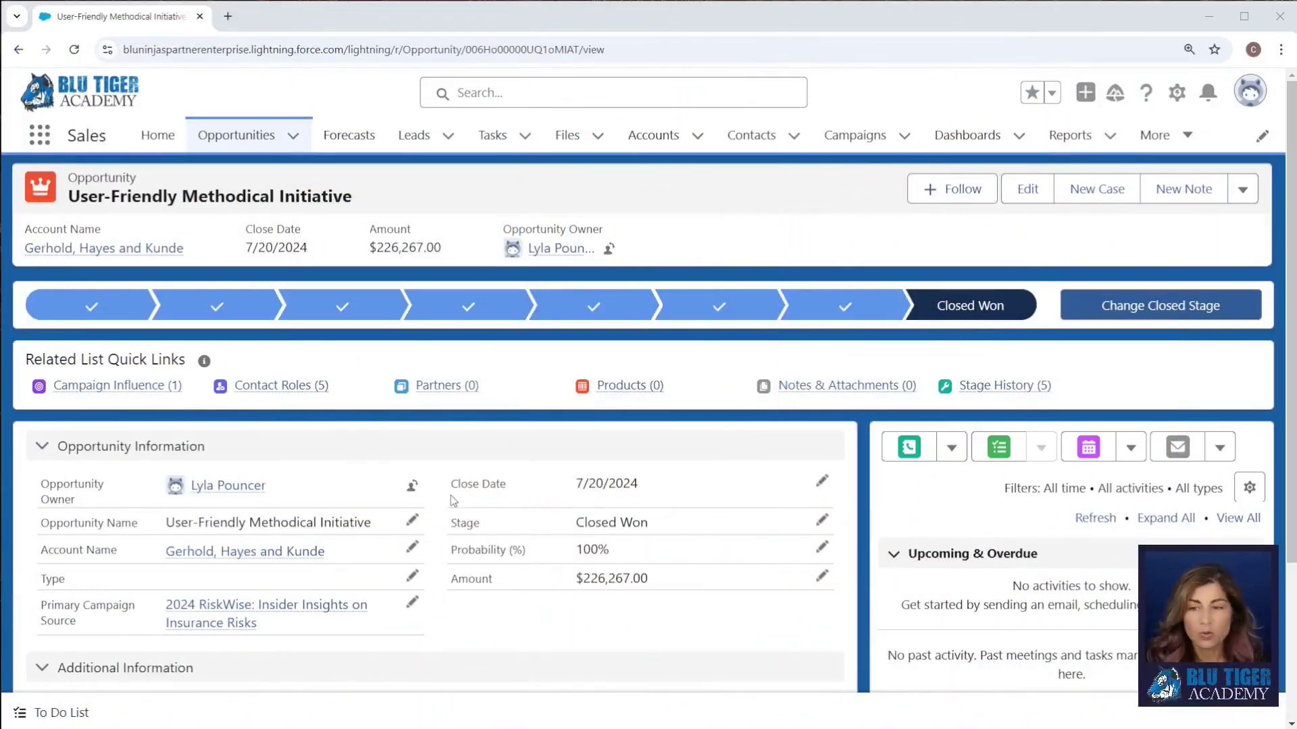
# - Open Campaign Influence Model Settings in Setup with a Quick Find search for 'mod'
pyautogui.moveTo(148, 387)
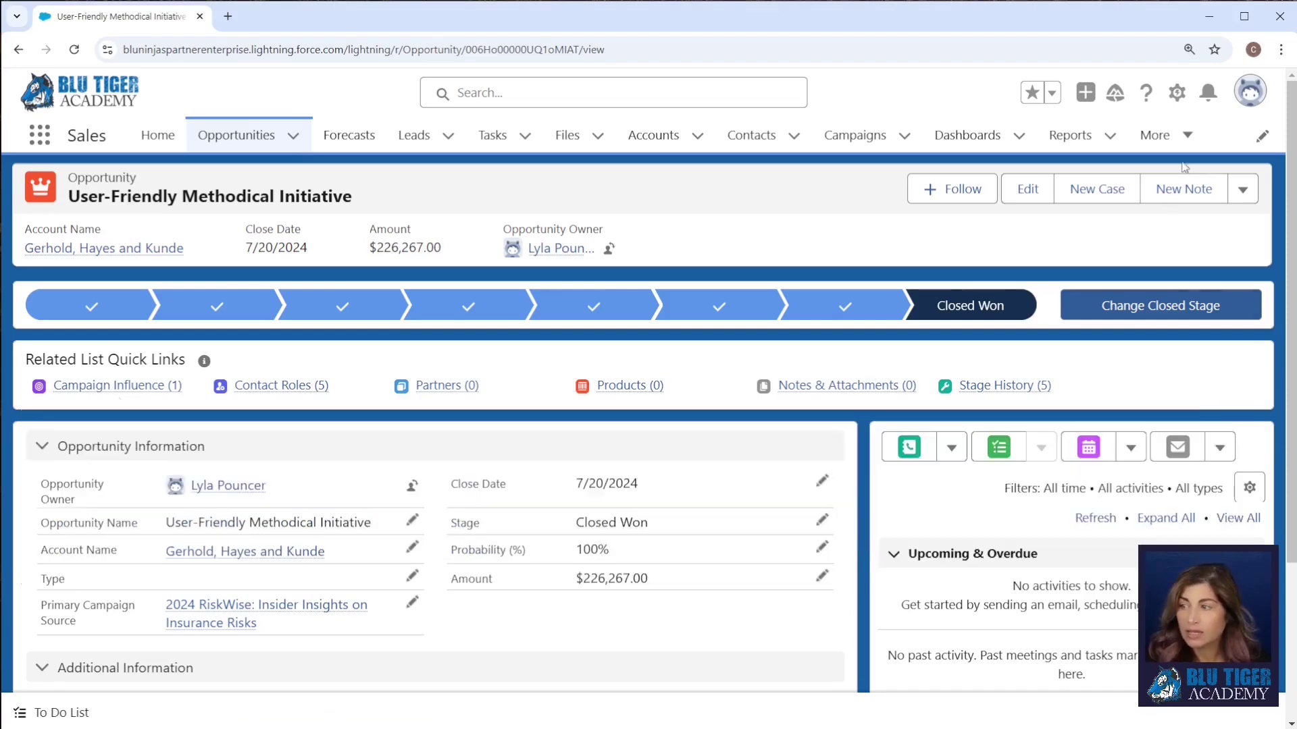
pyautogui.click(1176, 93)
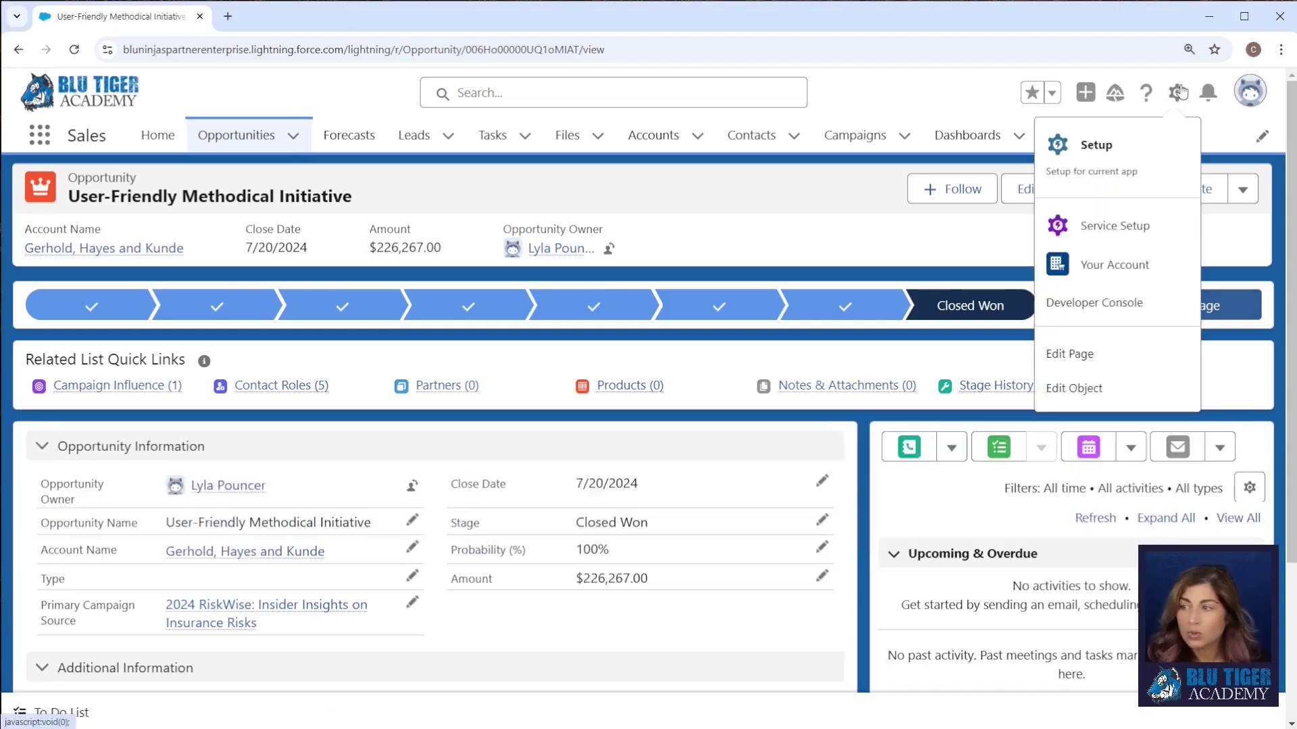
pyautogui.click(1141, 155)
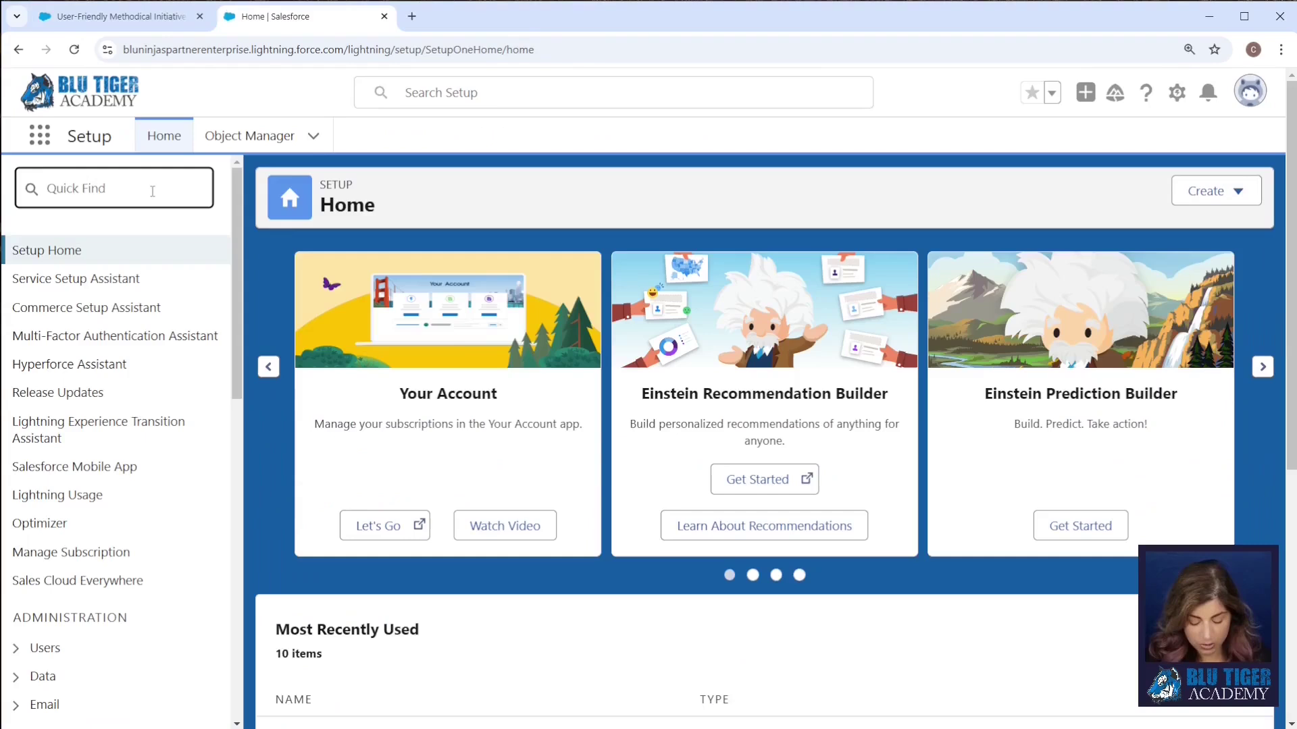
pyautogui.write('model')
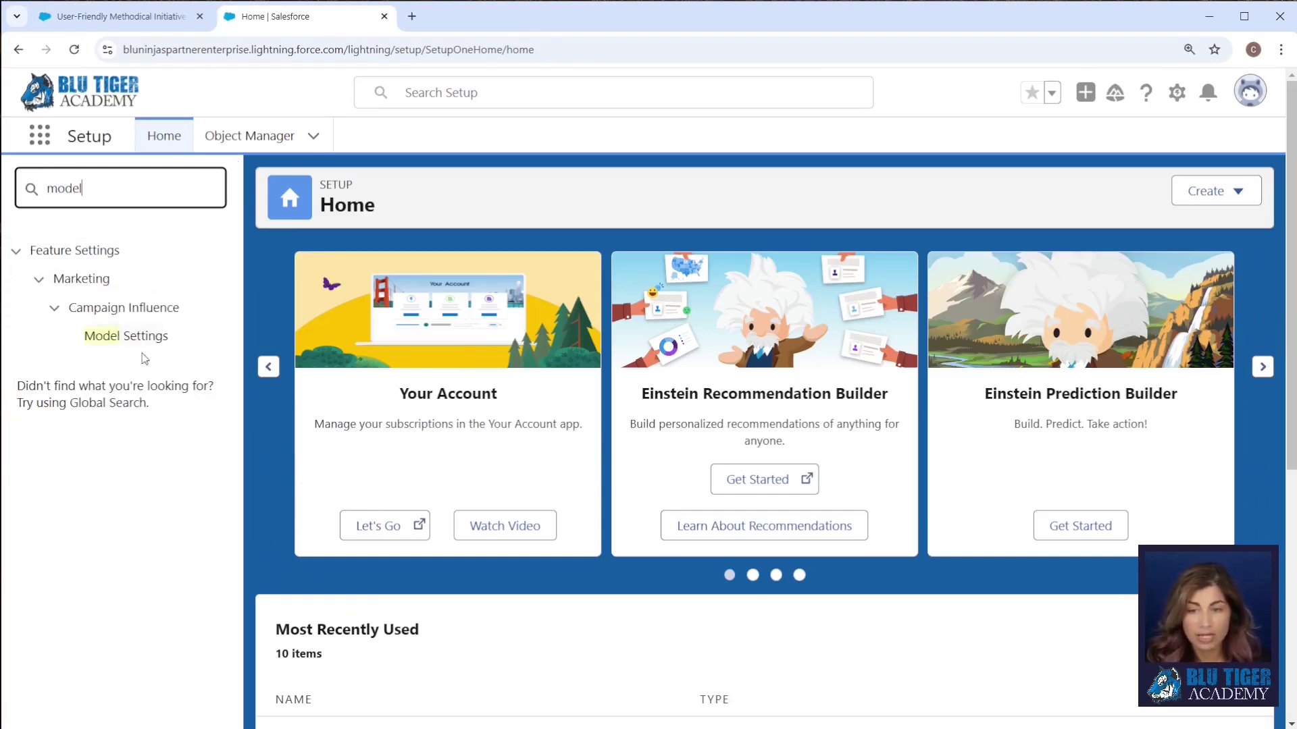
pyautogui.click(142, 345)
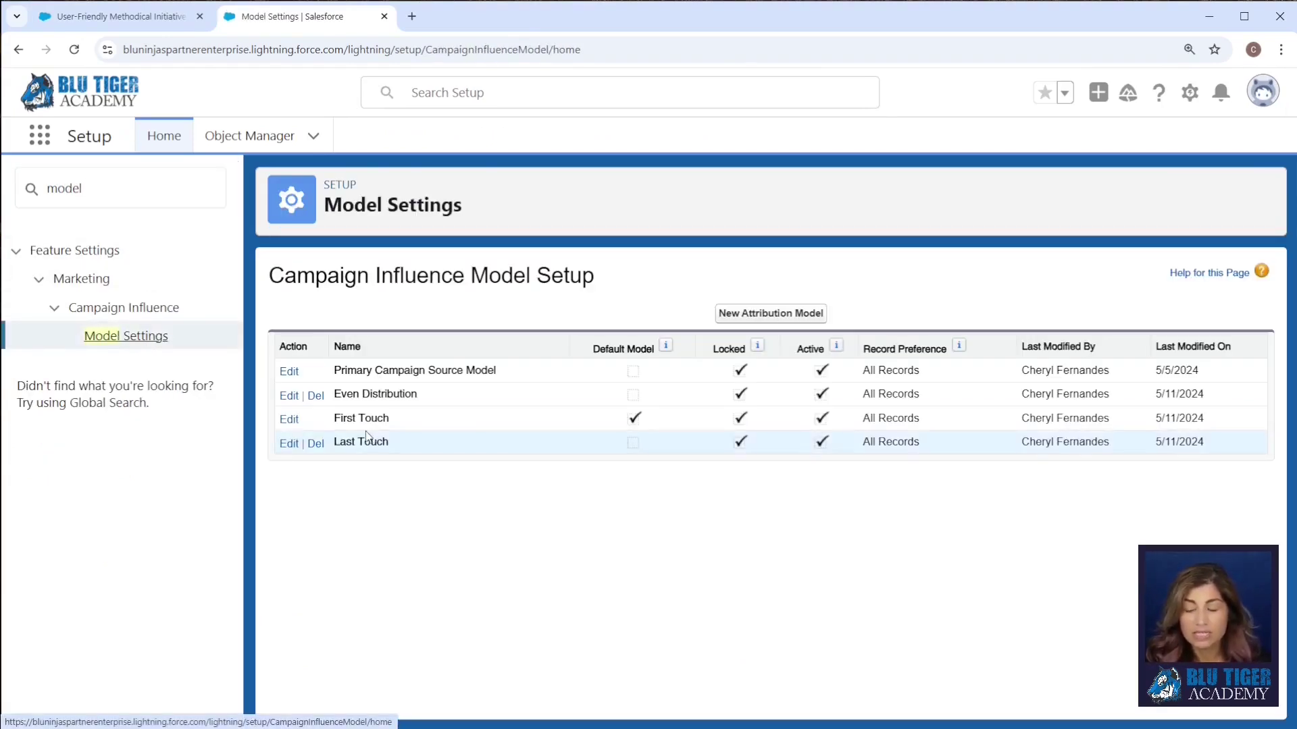
# - Review the Primary Campaign Source and First Touch models, then return to the opportunity
pyautogui.moveTo(507, 376); pyautogui.dragTo(329, 380)
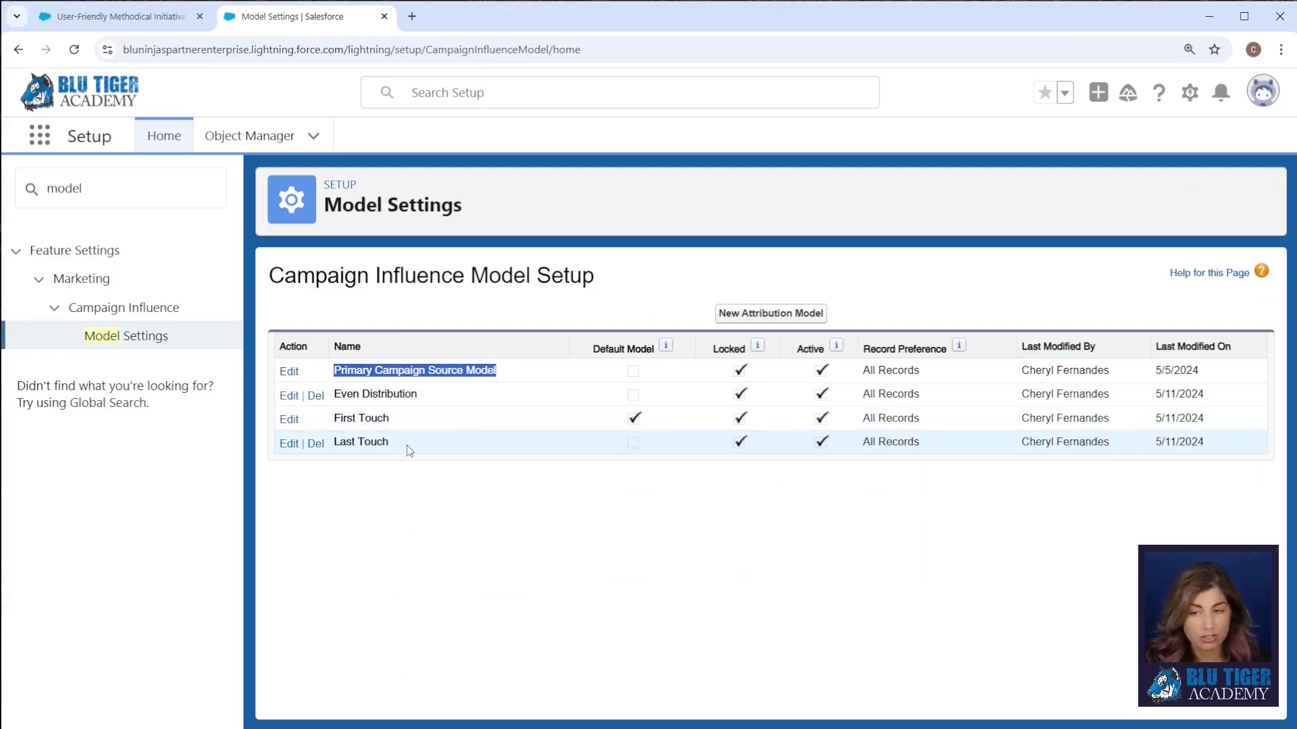
pyautogui.click(404, 427)
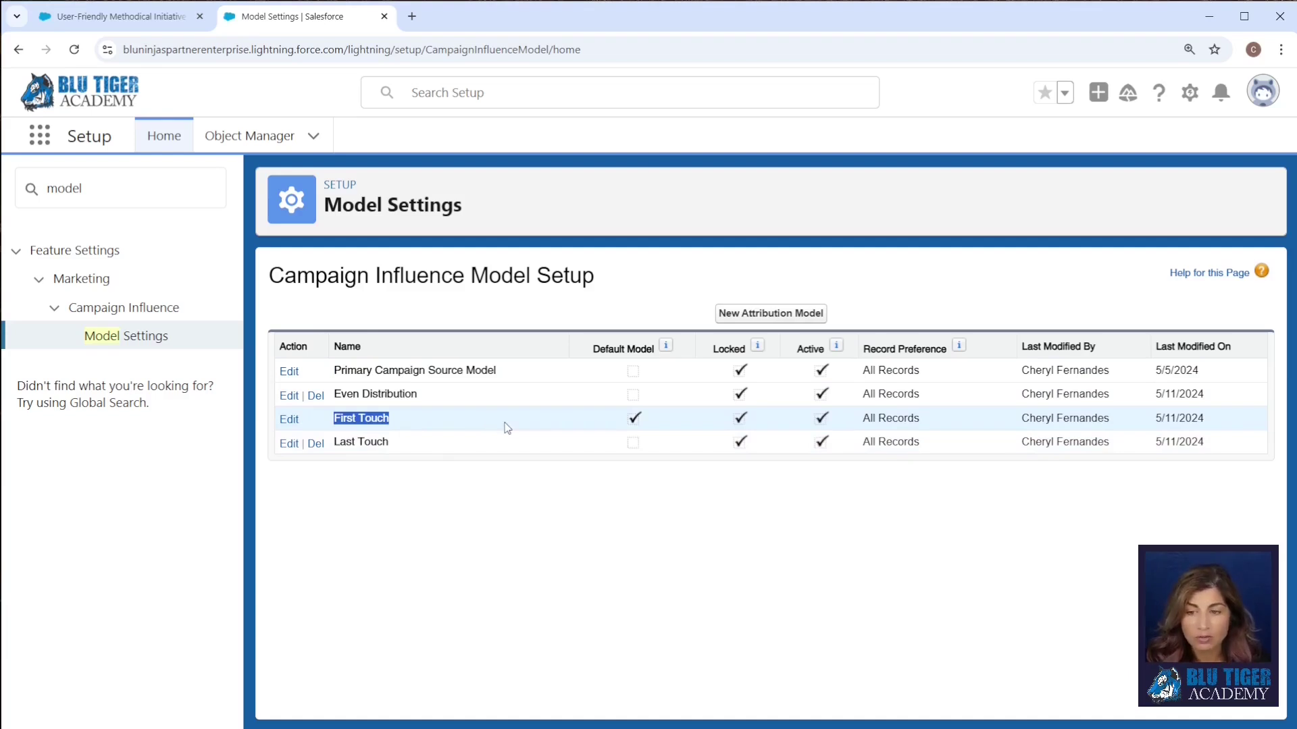
pyautogui.click(119, 21)
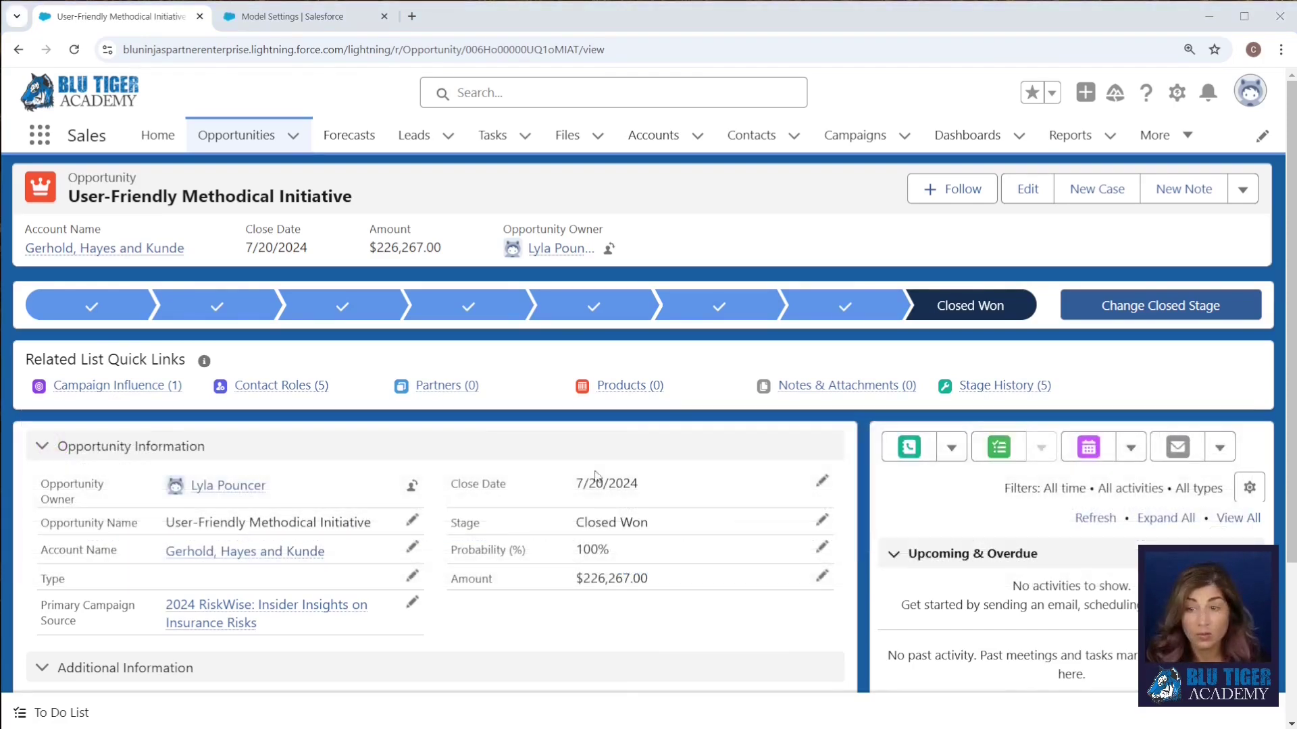
# - Start a new report of type Campaigns with Influenced Opportunities
pyautogui.click(1069, 135)
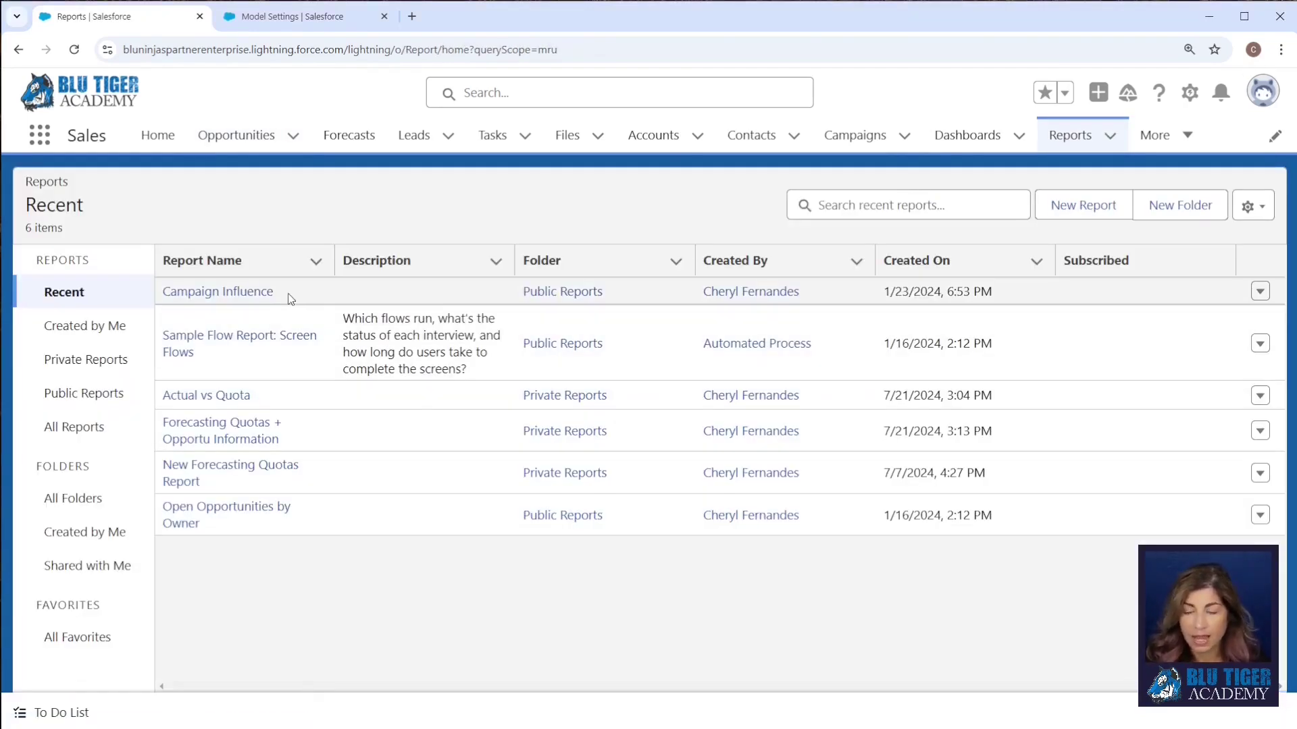
pyautogui.click(1057, 206)
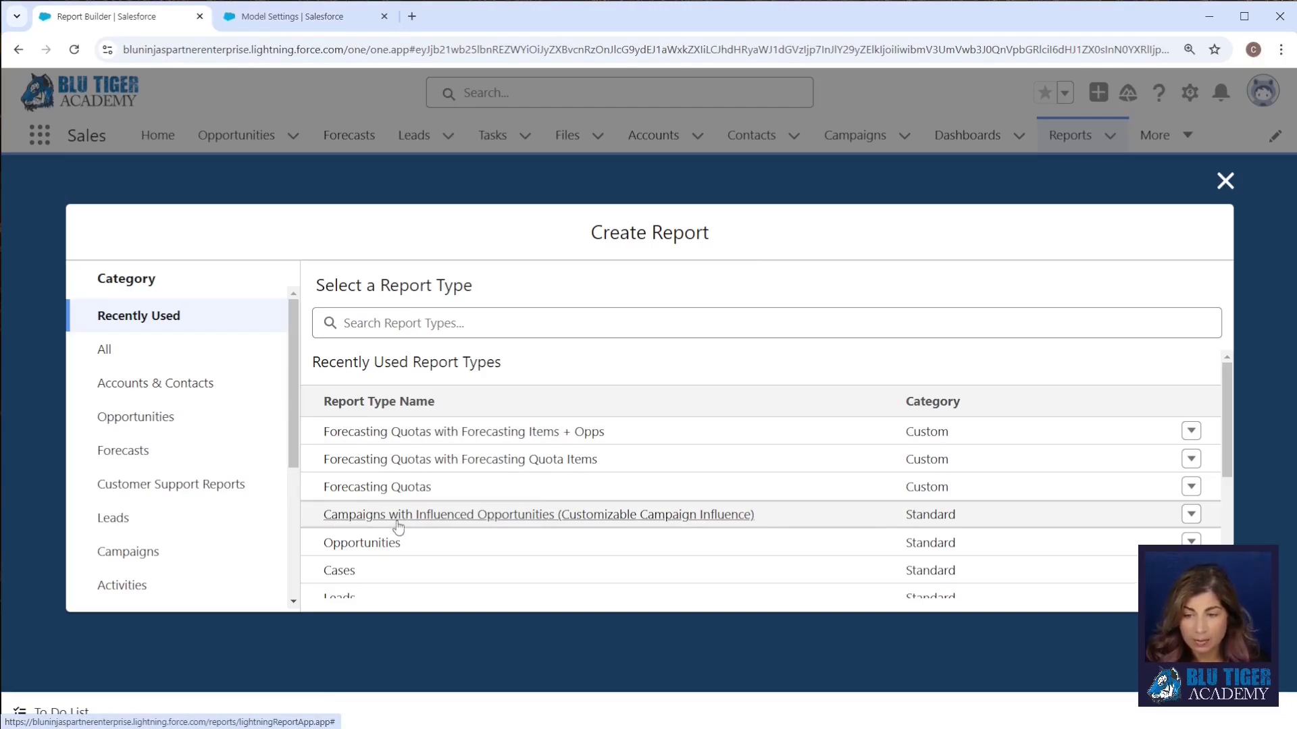
pyautogui.click(602, 520)
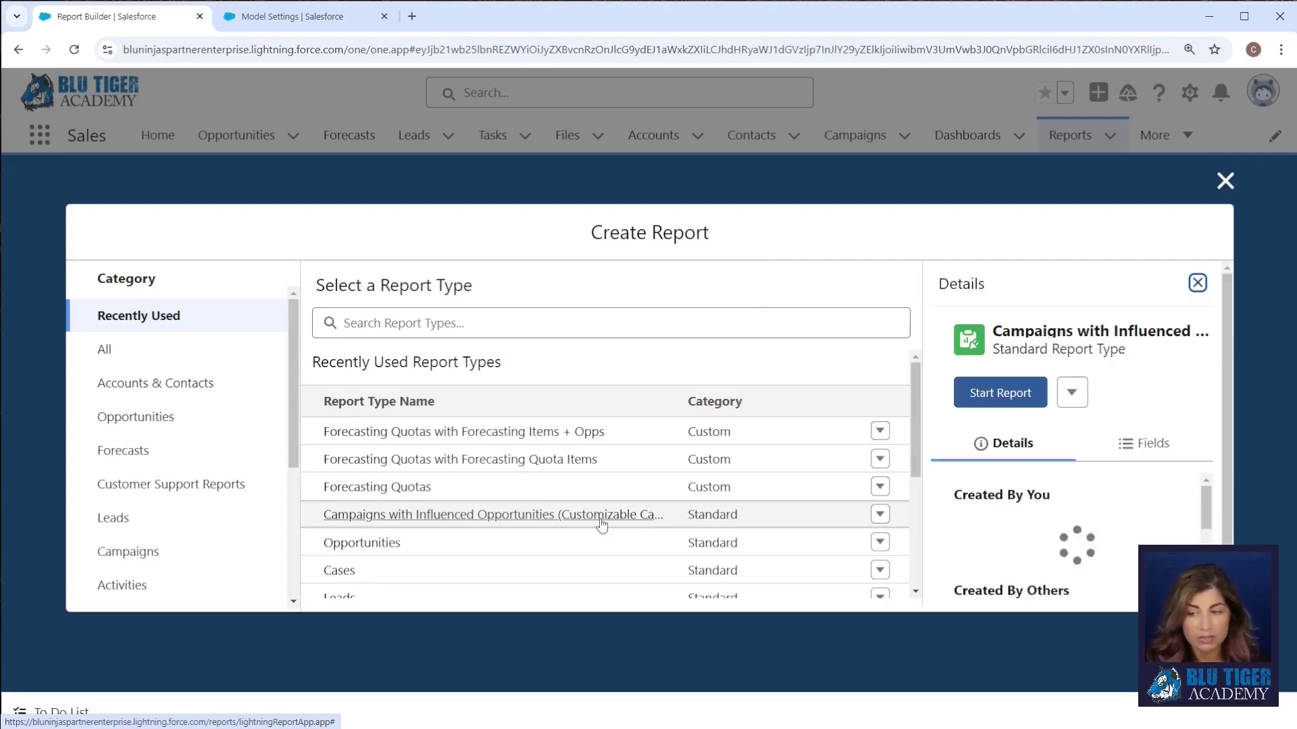
pyautogui.click(972, 399)
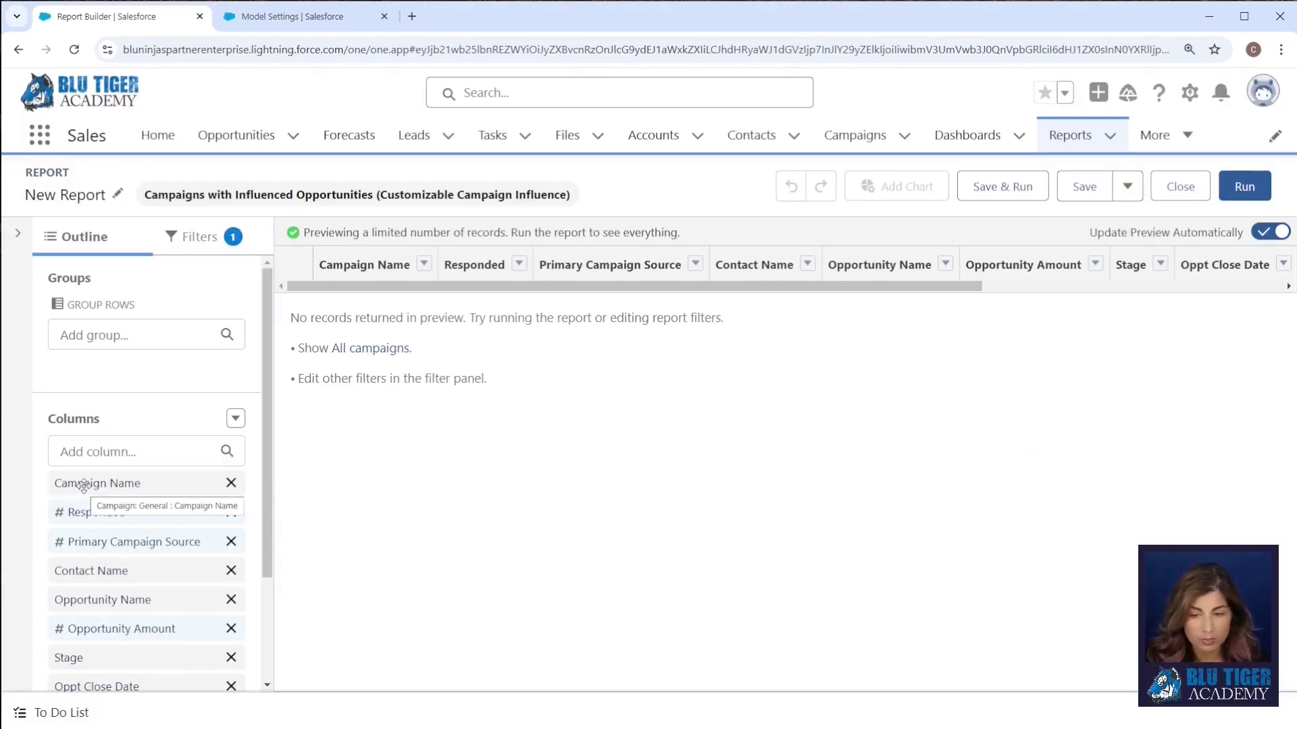
# - Remove the Responded column and group rows by Model Name, then Campaign Name
pyautogui.scroll(-3, 83, 486)
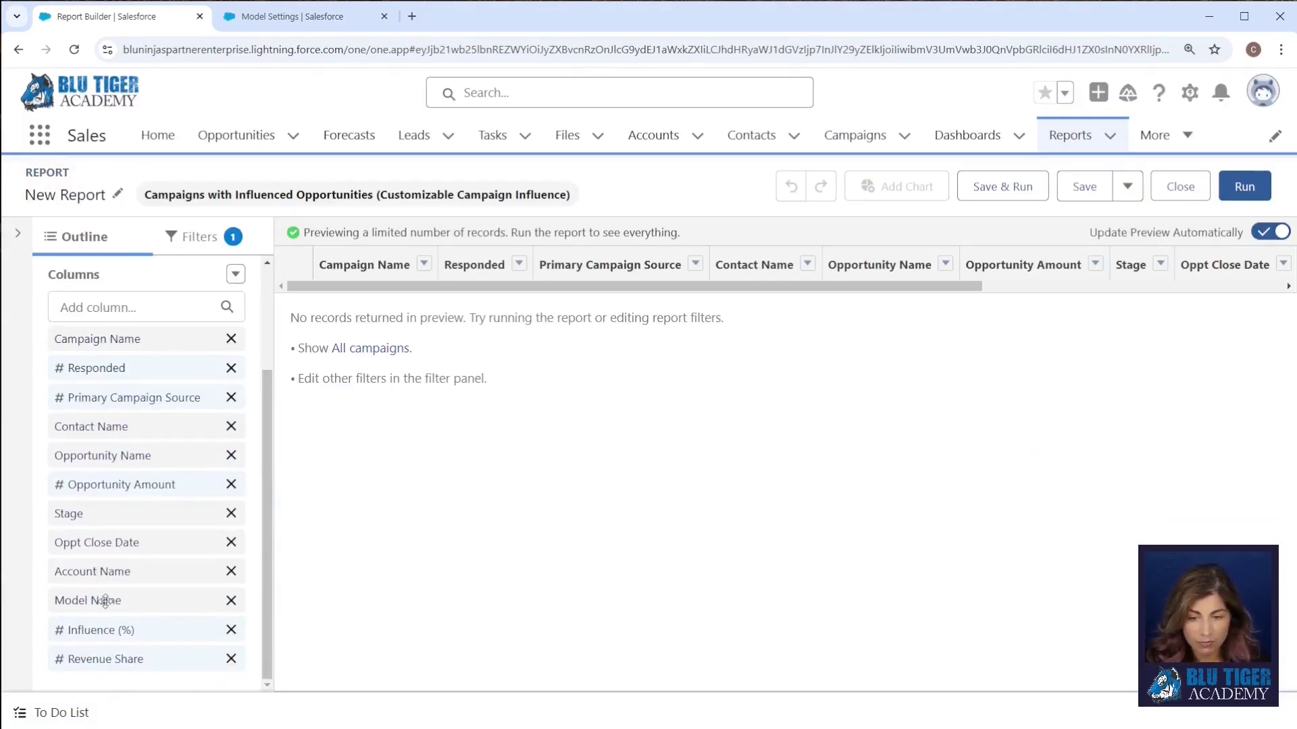
pyautogui.moveTo(110, 599); pyautogui.dragTo(166, 267)
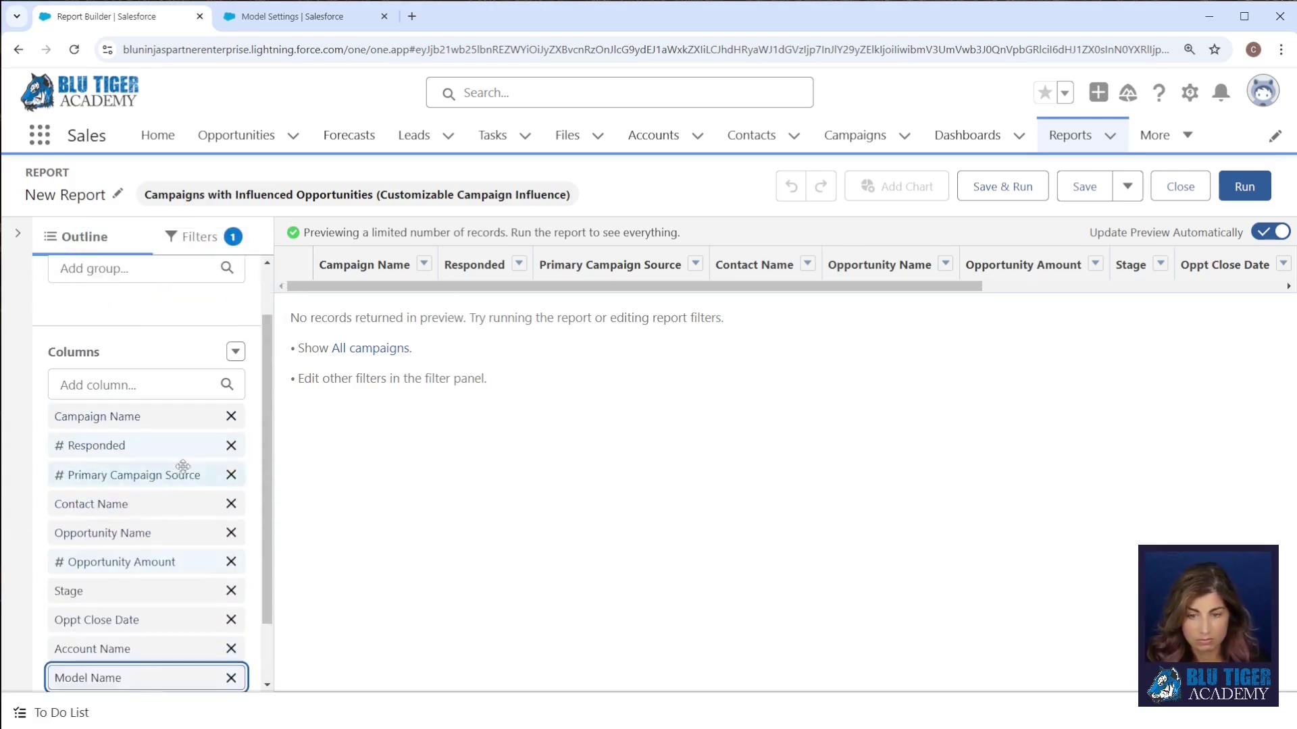
pyautogui.click(231, 445)
pyautogui.moveTo(140, 657); pyautogui.dragTo(138, 297)
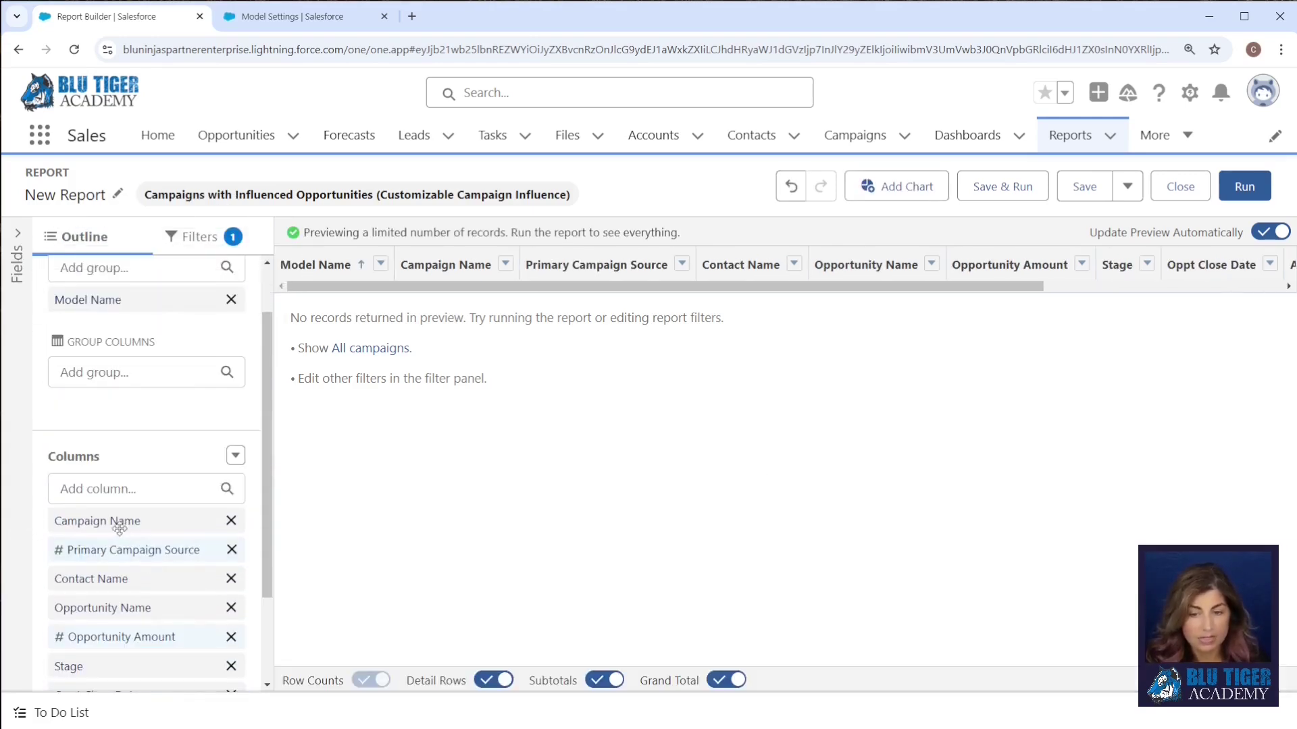
pyautogui.moveTo(118, 522); pyautogui.dragTo(111, 321)
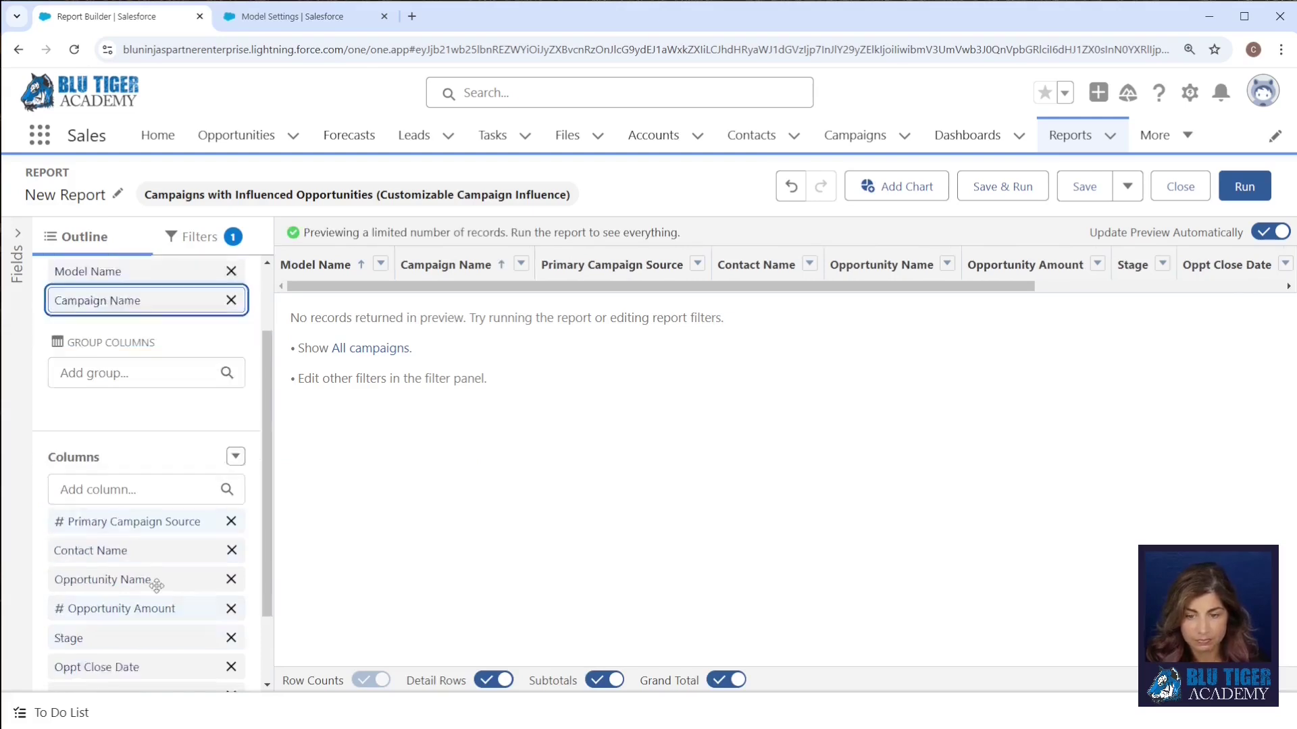
# - Move Influence (%) and then Revenue Share right after Opportunity Amount
pyautogui.scroll(-2, 154, 657)
pyautogui.moveTo(173, 628); pyautogui.dragTo(162, 540)
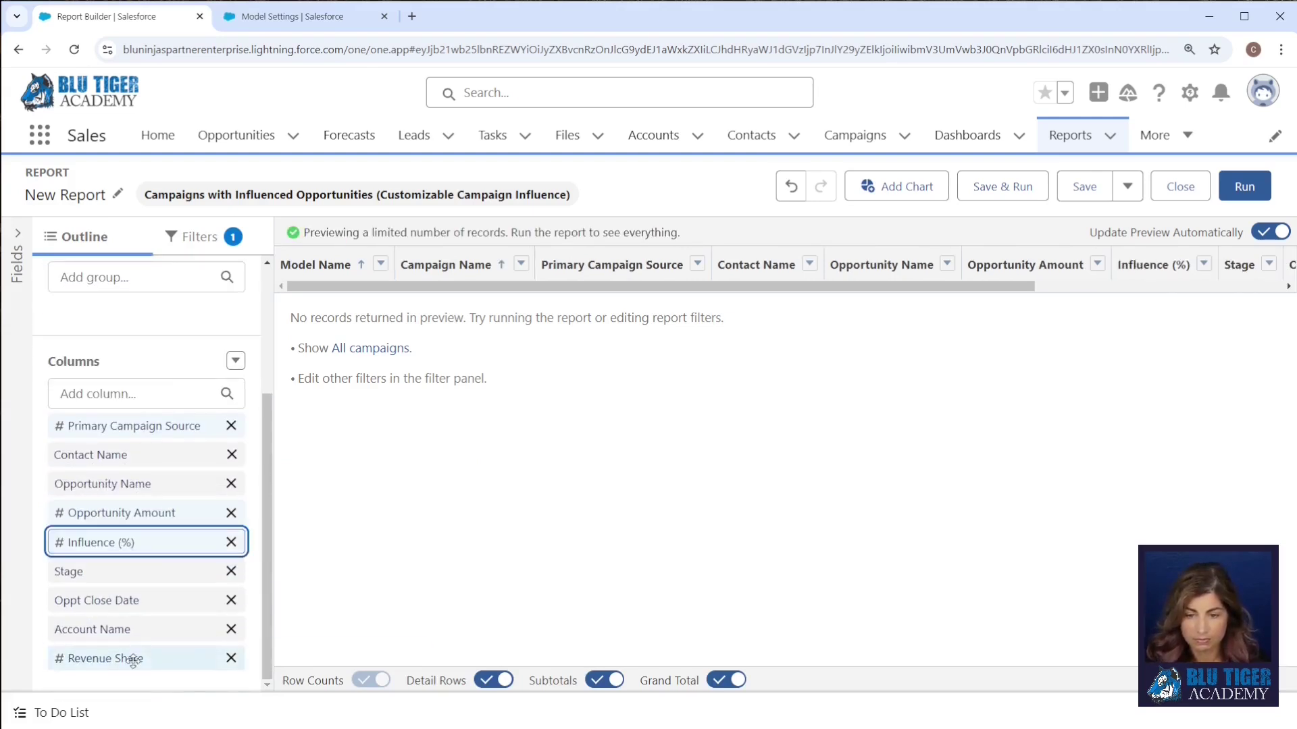
pyautogui.moveTo(154, 659); pyautogui.dragTo(139, 570)
# - Set the report's Show Me filter to All campaigns
pyautogui.click(202, 236)
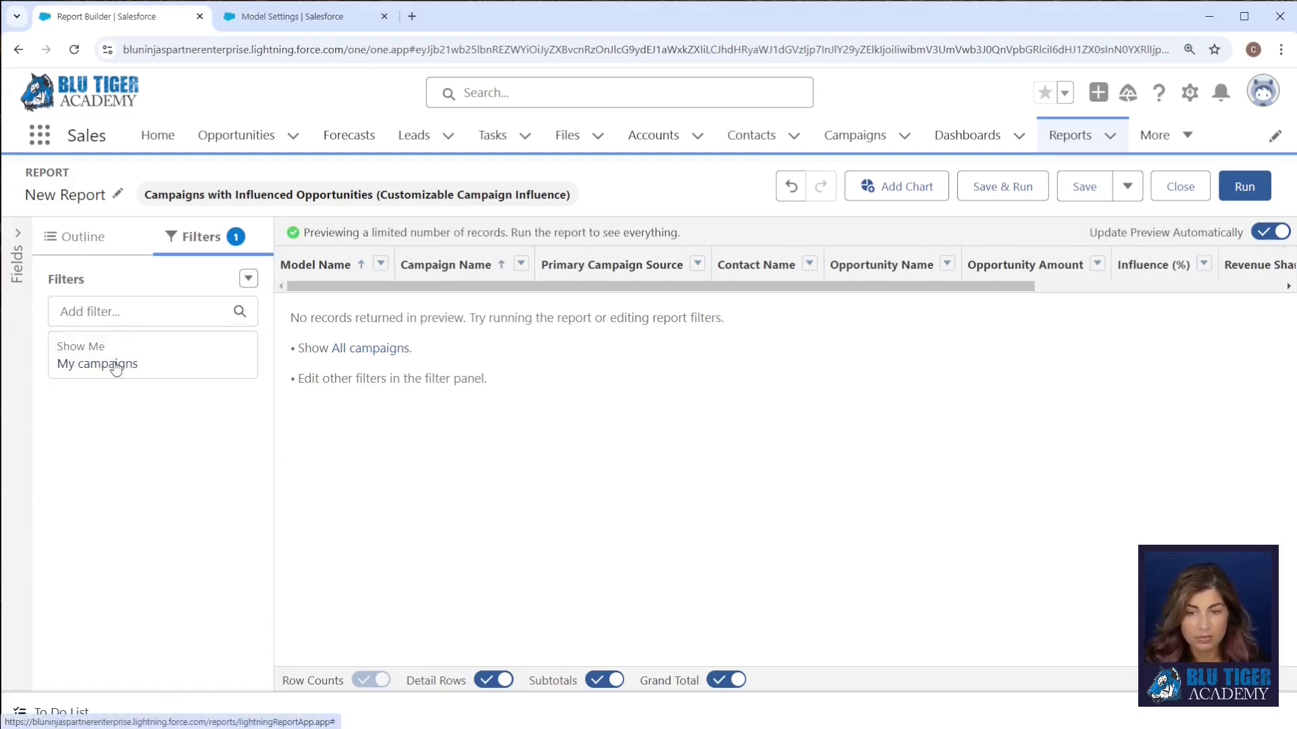
pyautogui.click(115, 365)
pyautogui.click(399, 376)
pyautogui.click(414, 506)
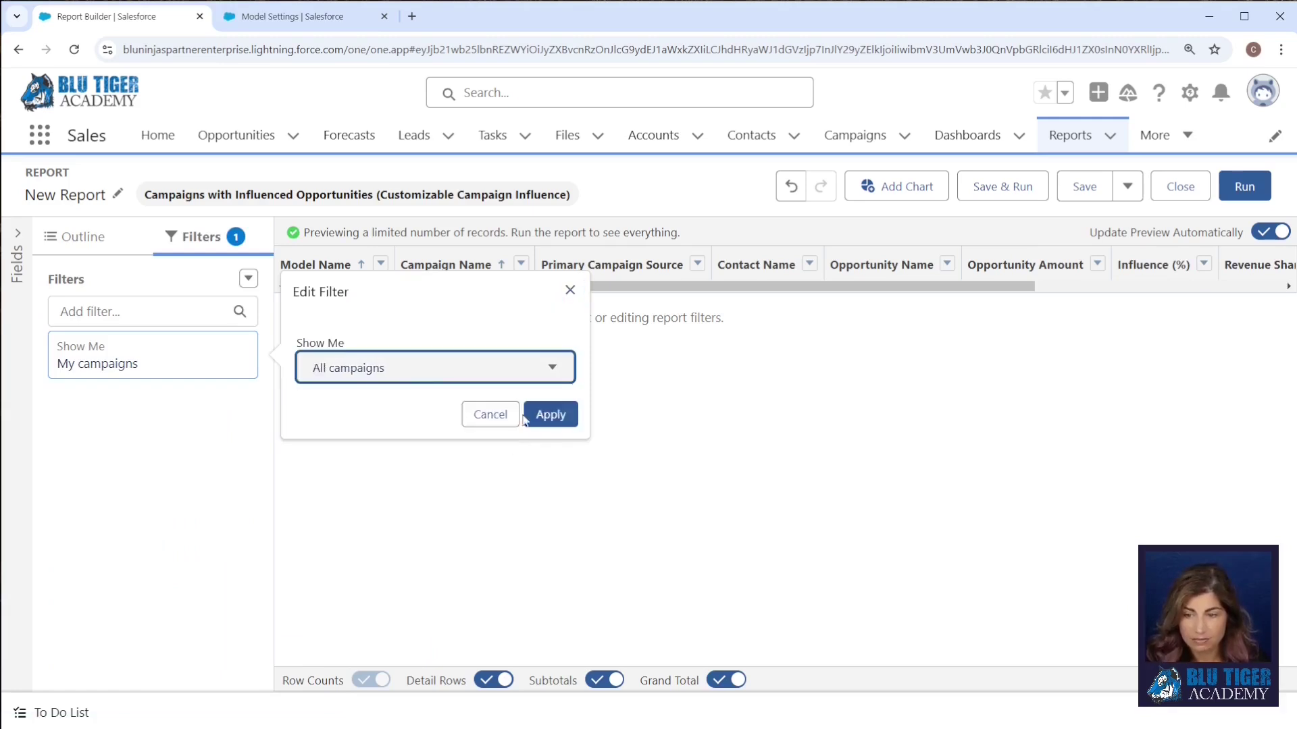
pyautogui.click(550, 414)
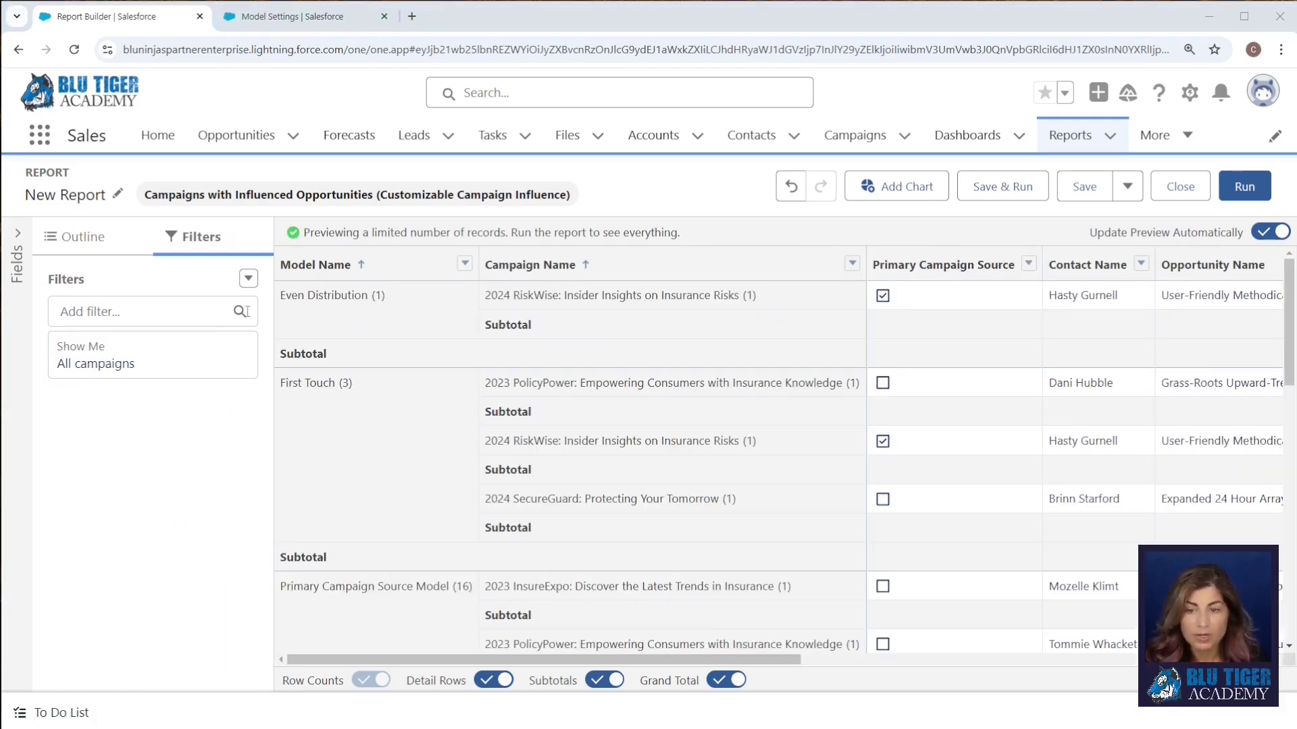
# - Add an Opportunity ID equals blank filter to the report
pyautogui.click(248, 278)
pyautogui.click(172, 281)
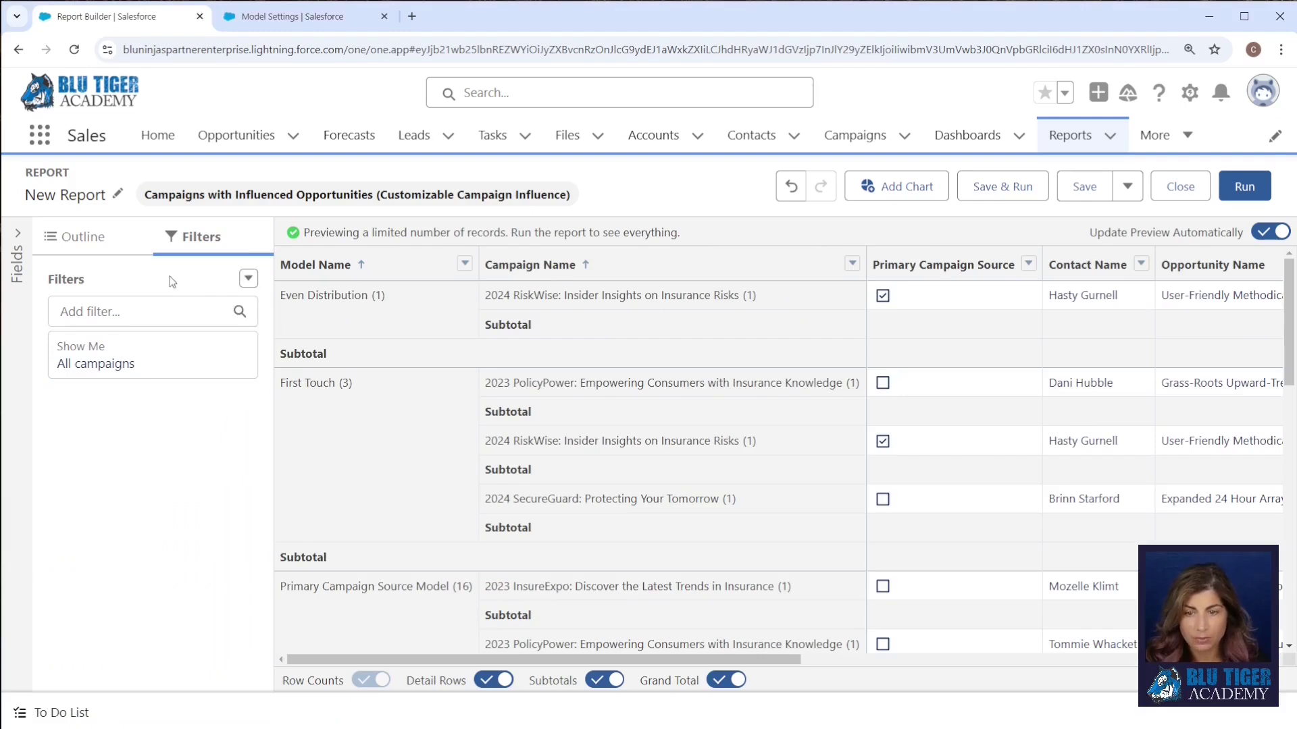
pyautogui.click(131, 314)
pyautogui.write('oppo')
pyautogui.scroll(-5, 146, 422)
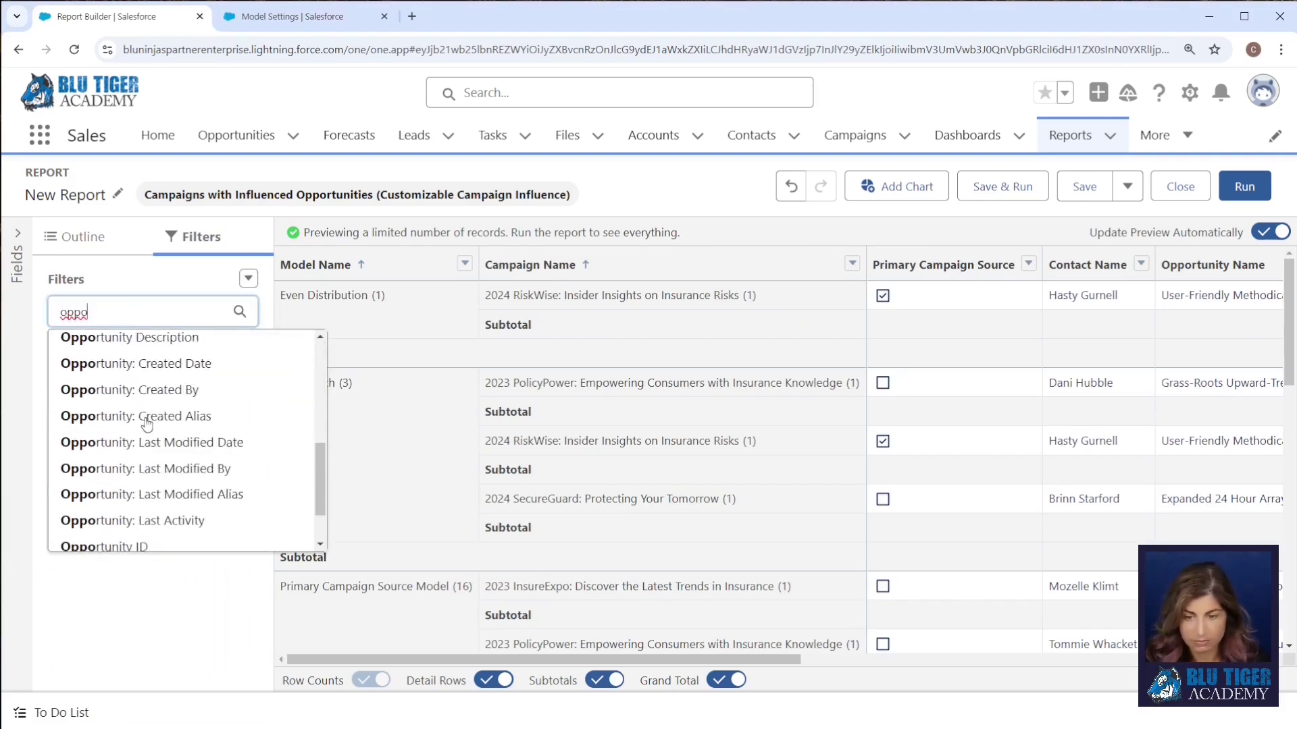
pyautogui.click(143, 485)
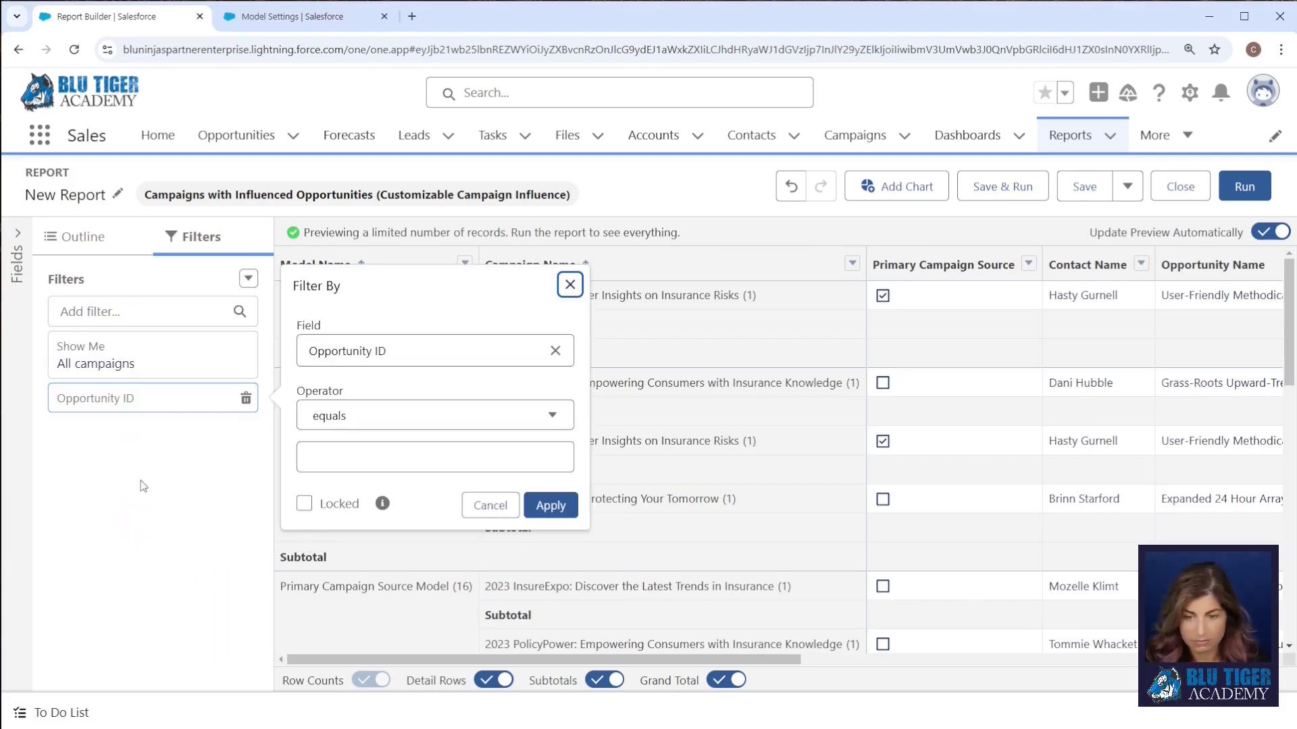
pyautogui.click(551, 505)
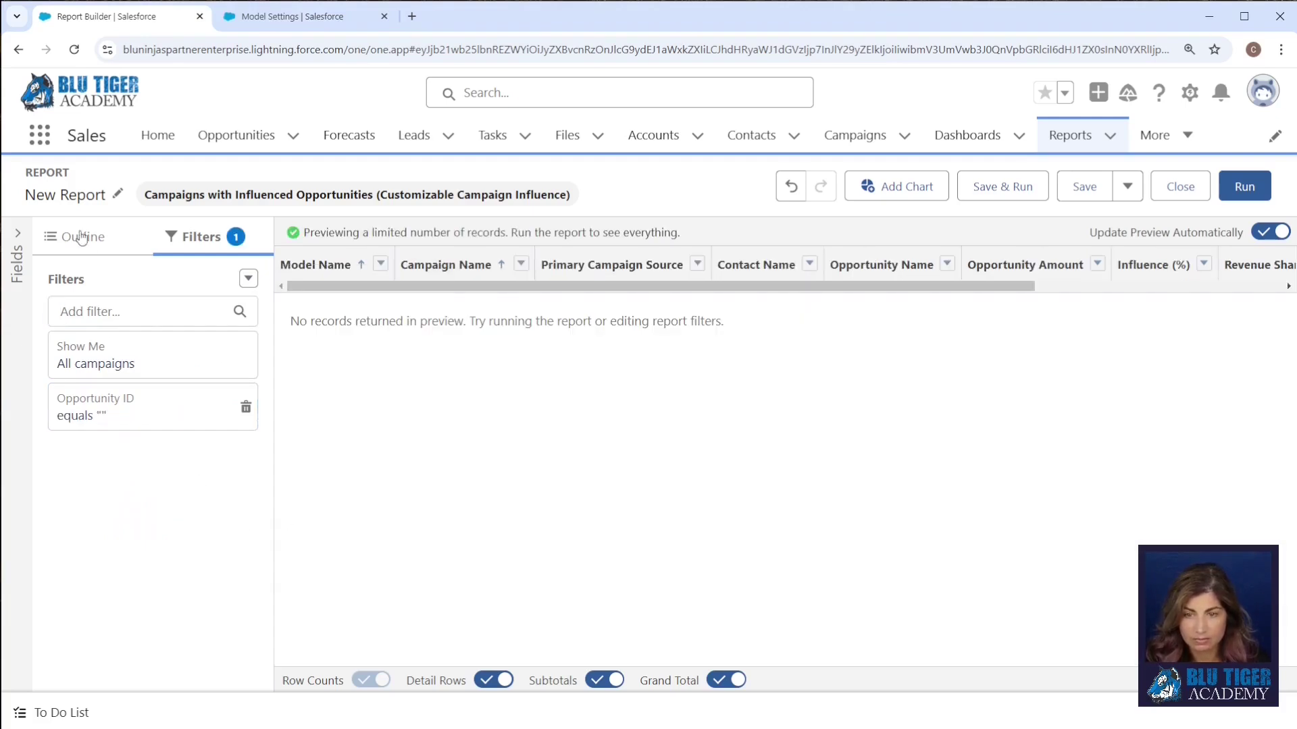
# - Save and run the report as 'Campaign Influence from Opp Page', then view its filters
pyautogui.click(1016, 188)
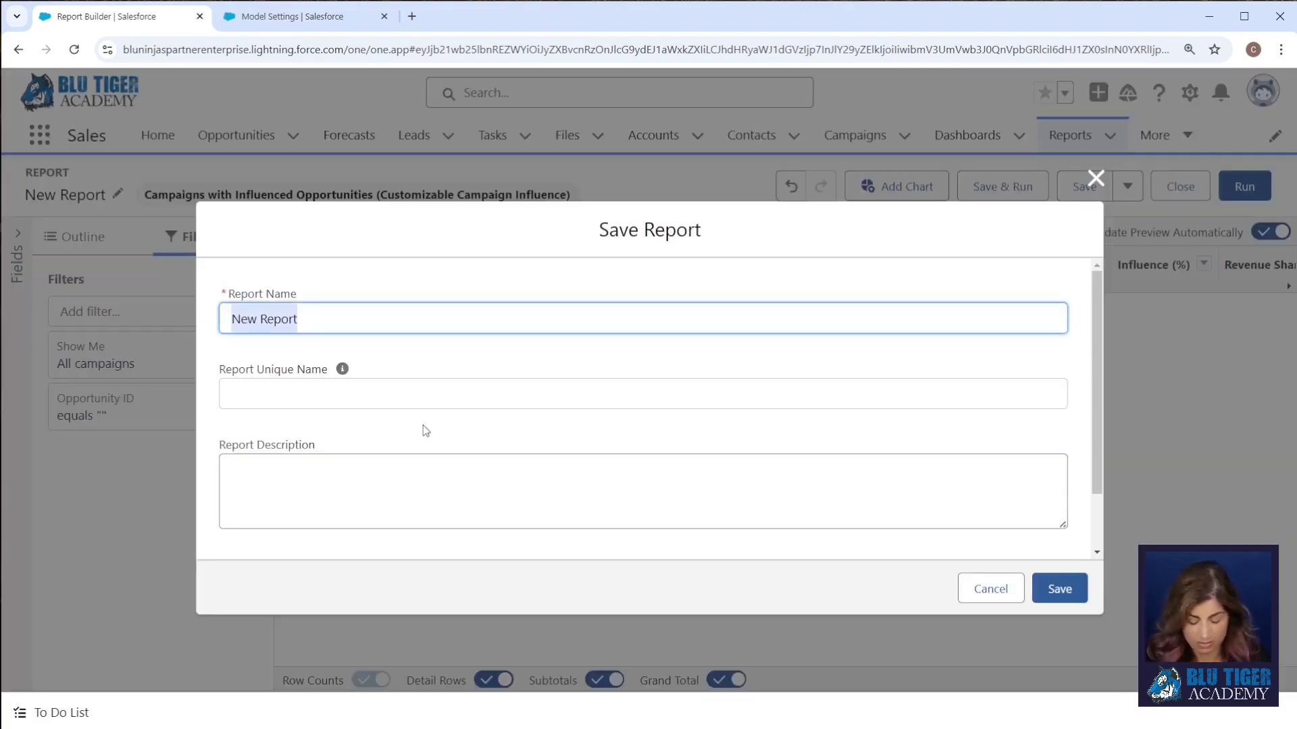
pyautogui.write('Campaign Influence from Opp Page')
pyautogui.press('Tab')
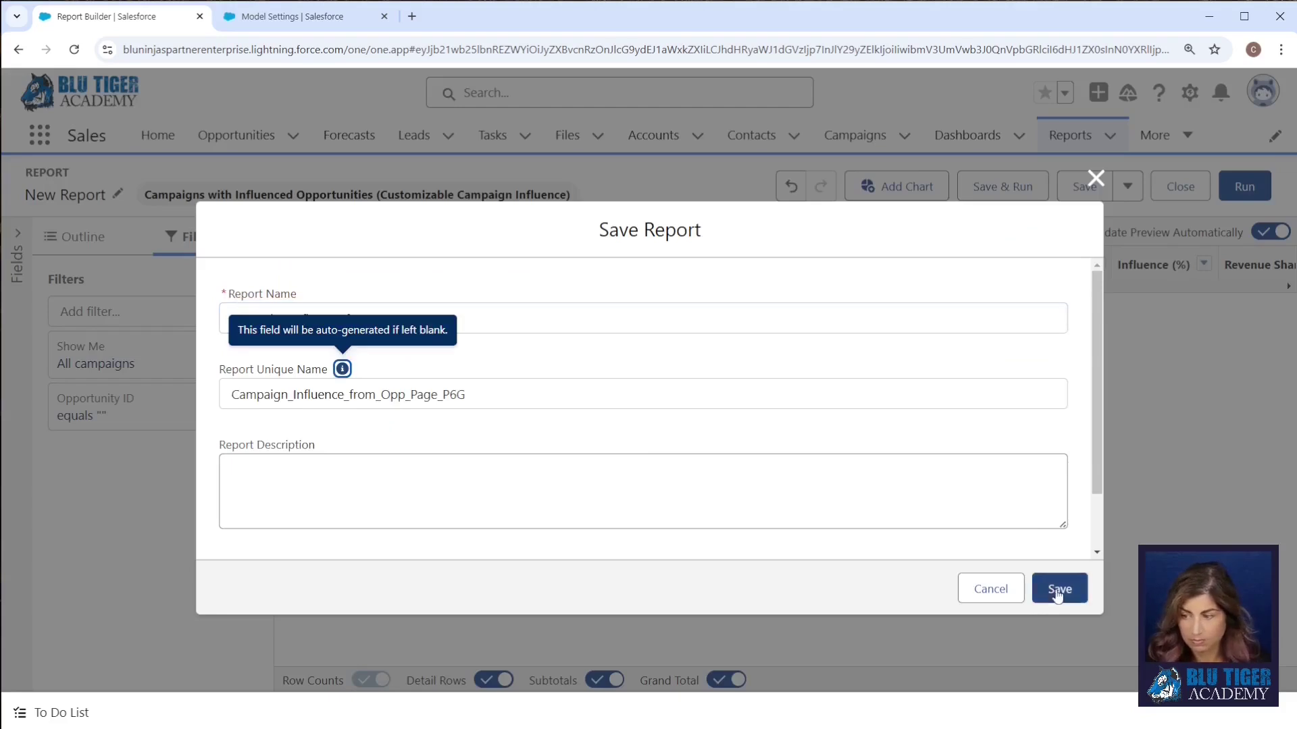
pyautogui.click(1059, 590)
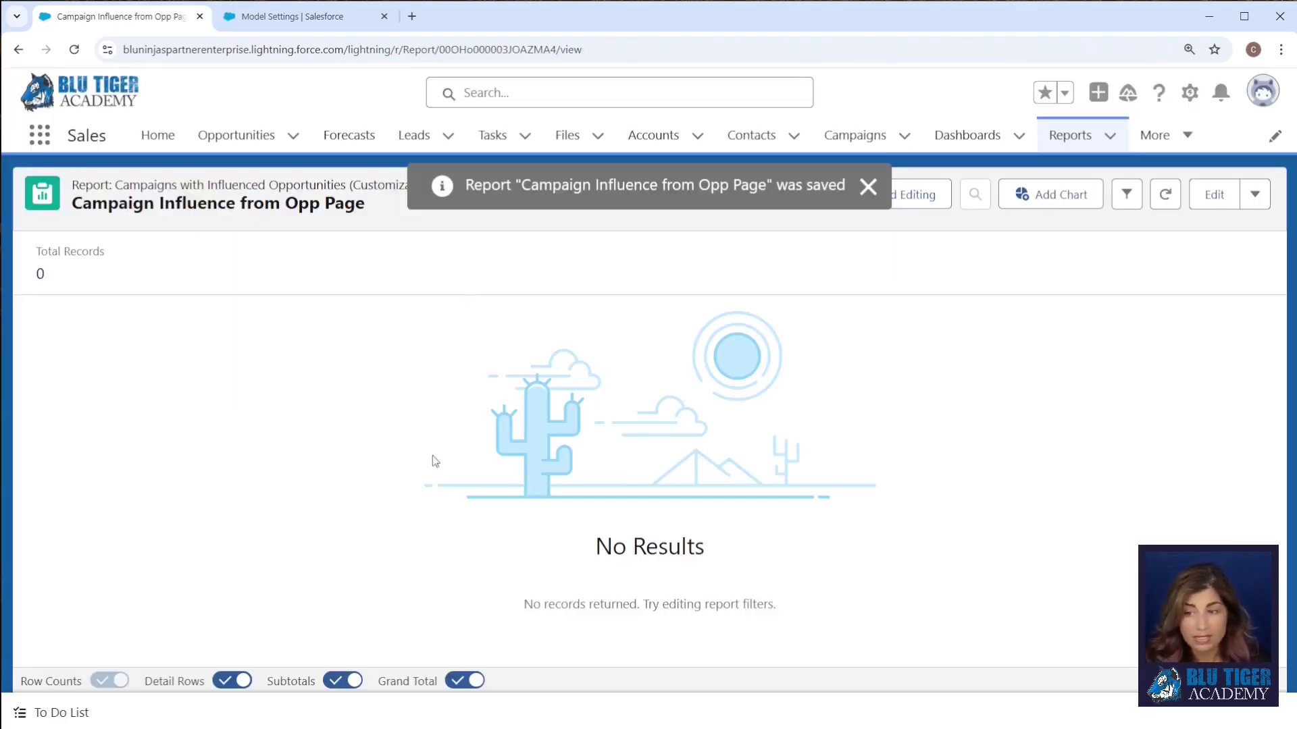
pyautogui.click(1124, 195)
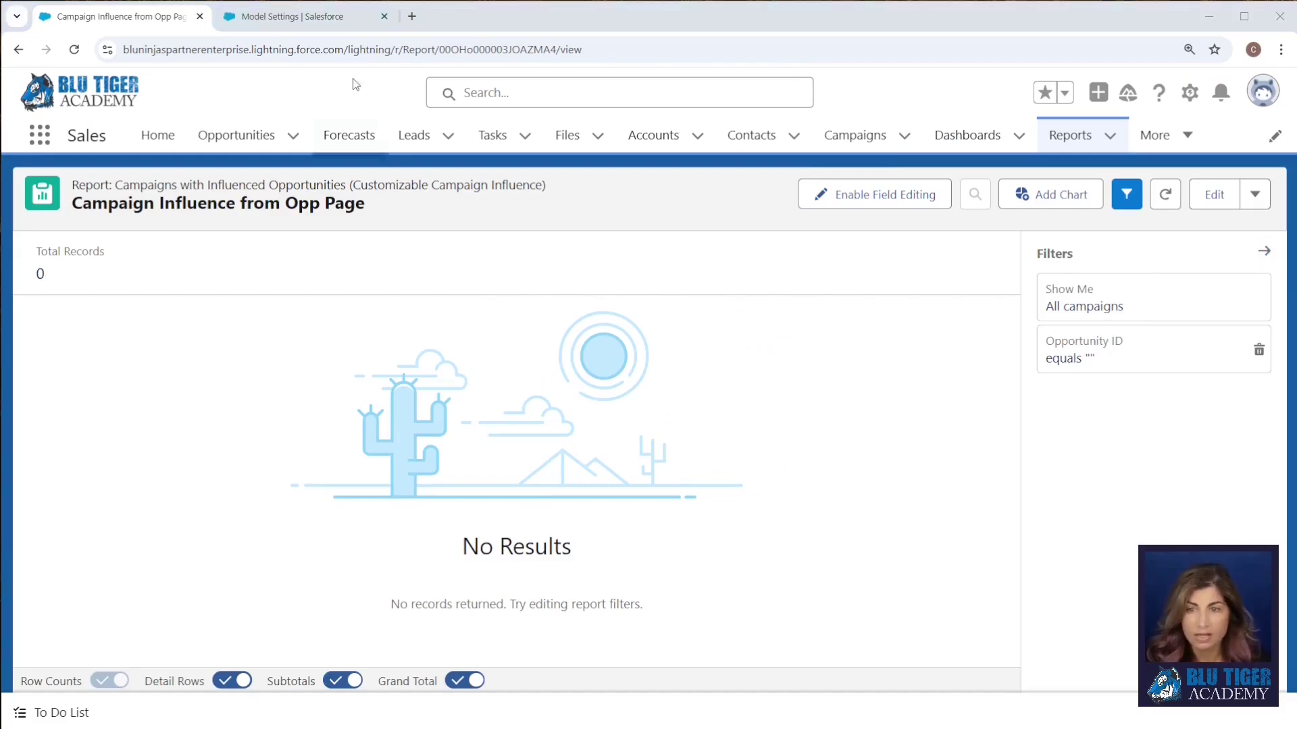
# - Start a new custom button under the Opportunity object's Buttons, Links, and Actions
pyautogui.click(292, 20)
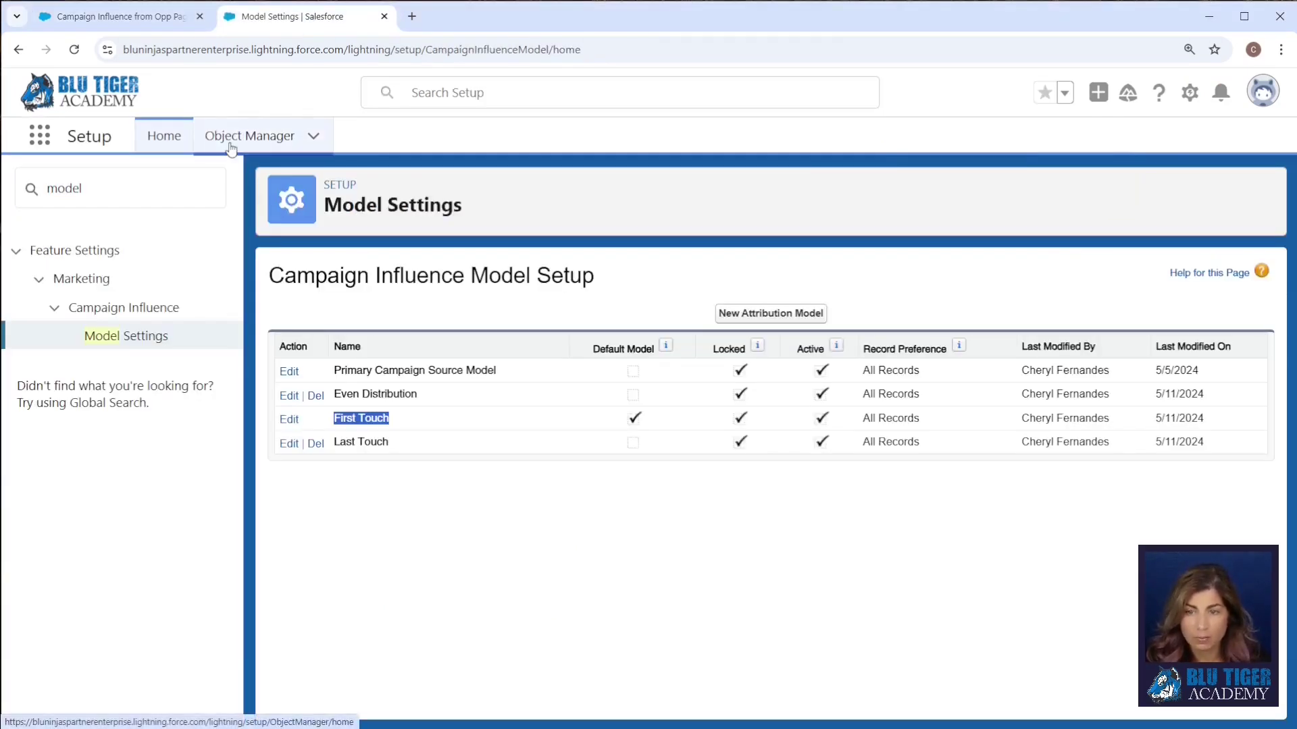
pyautogui.click(232, 137)
pyautogui.click(955, 191)
pyautogui.write('oppor')
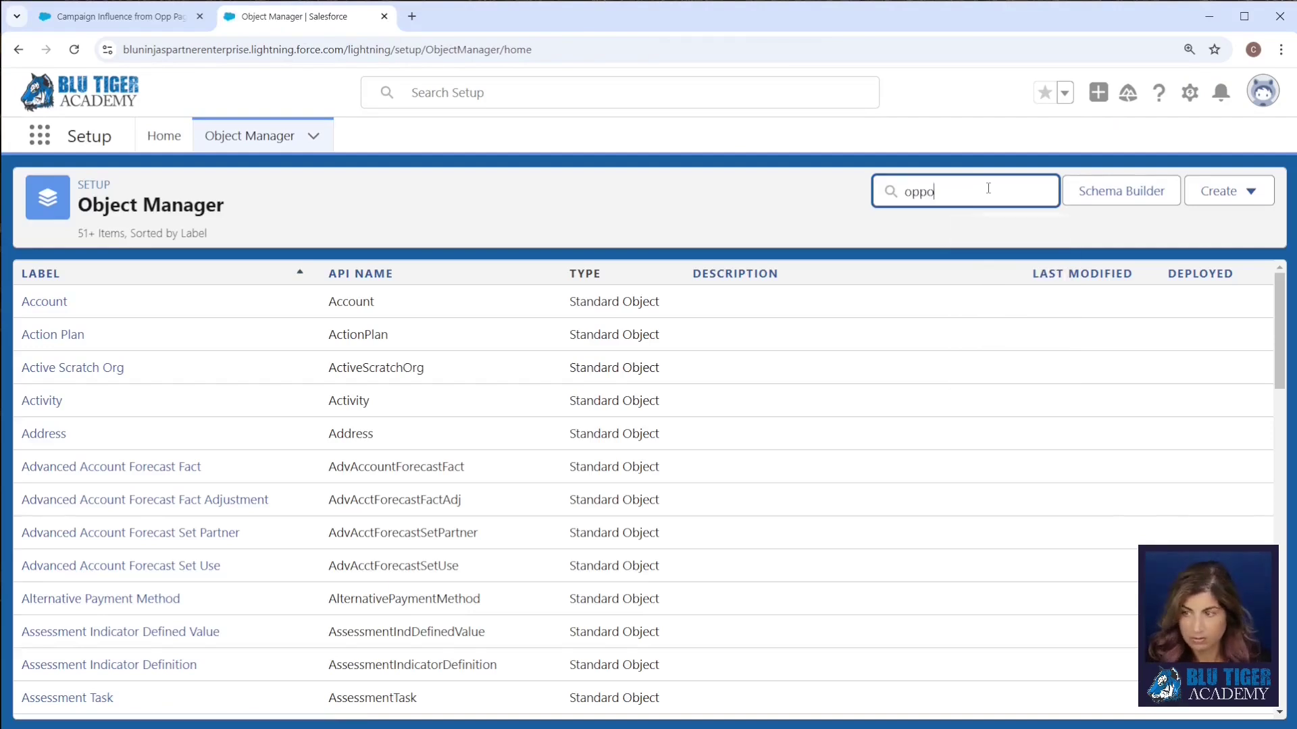
pyautogui.click(66, 305)
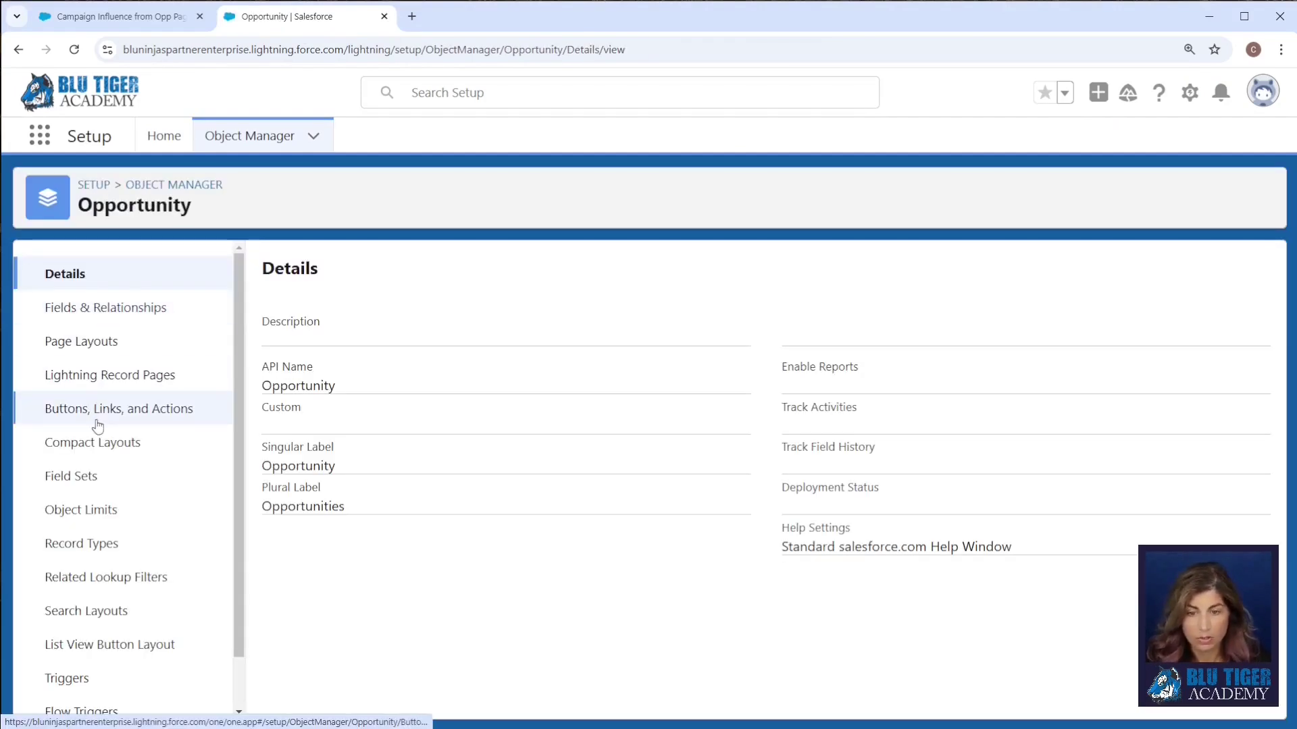
pyautogui.click(98, 414)
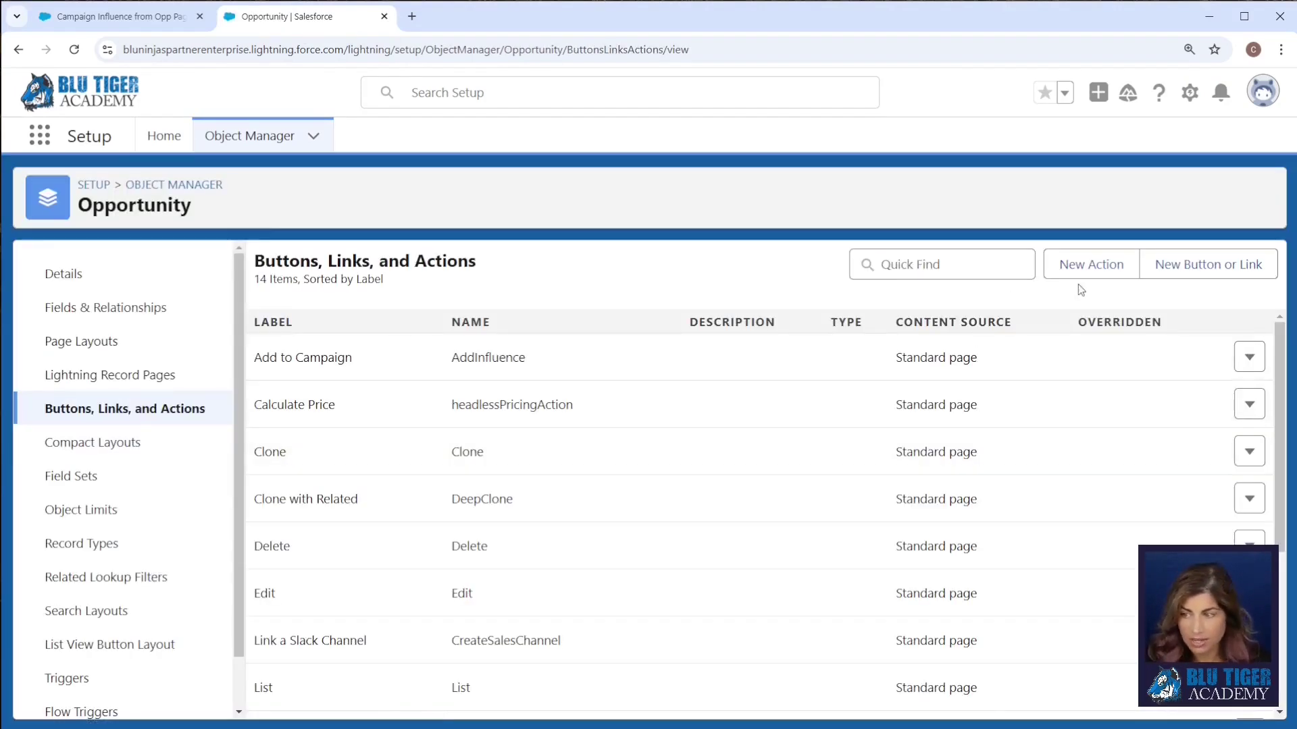
pyautogui.click(1171, 276)
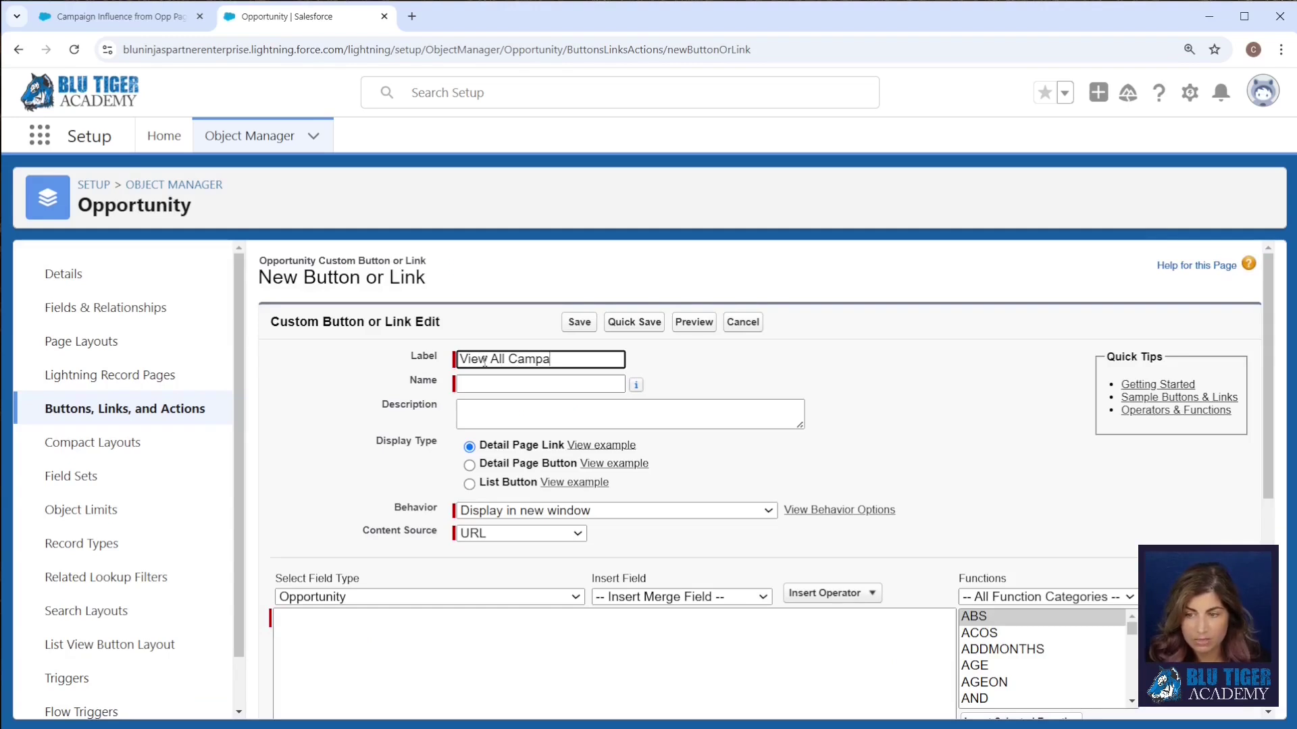
# - Label it 'View All Campaign Influence' as a Detail Page Button and paste the report URL template
pyautogui.write('View All Campaign Influence')
pyautogui.click(482, 382)
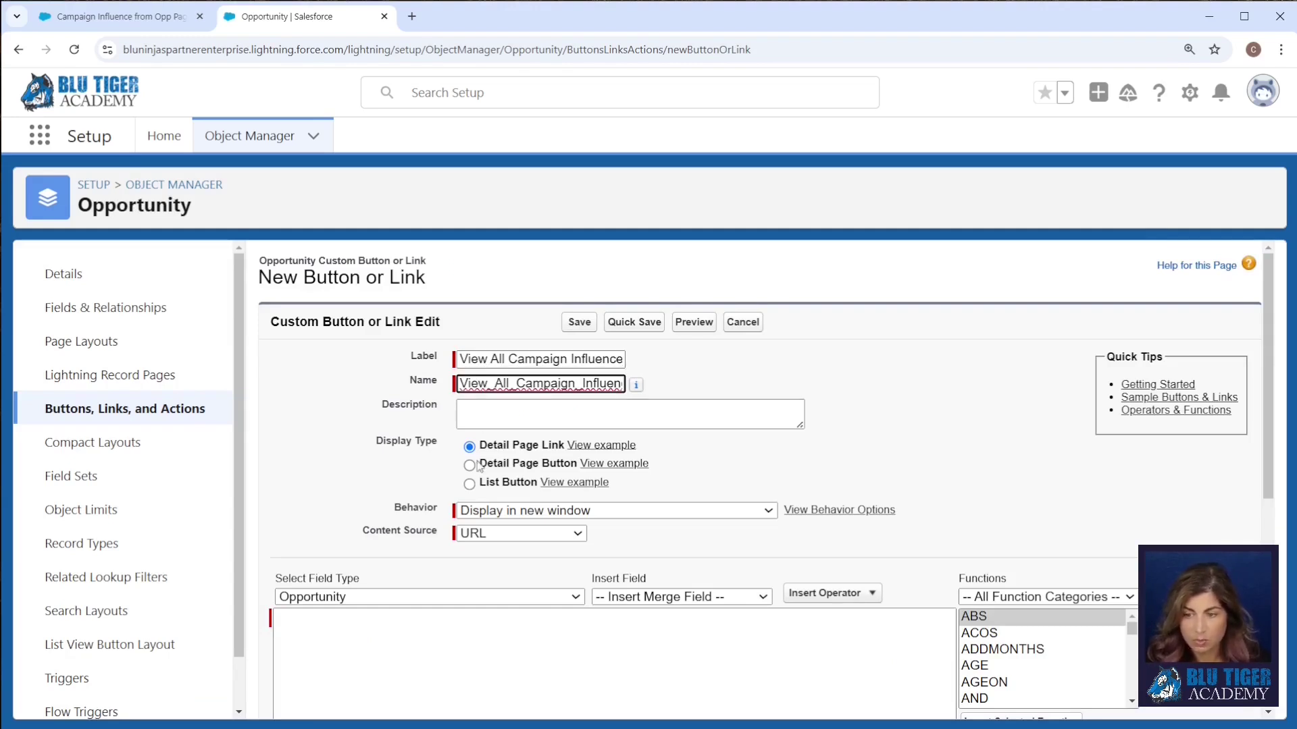
pyautogui.scroll(-1, 508, 482)
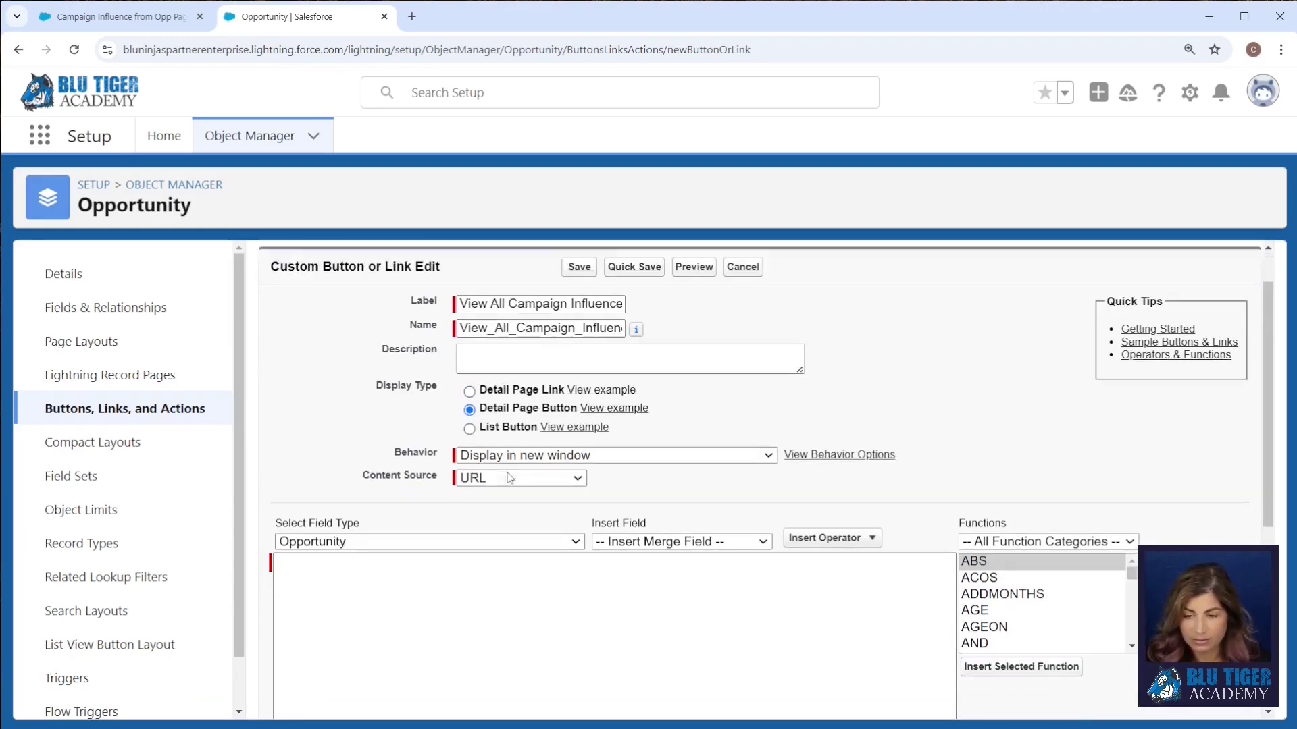
pyautogui.click(335, 555)
pyautogui.write('/lightning/r/Report/ReportIdHere/view?fv0={!Opportunity.Id}')
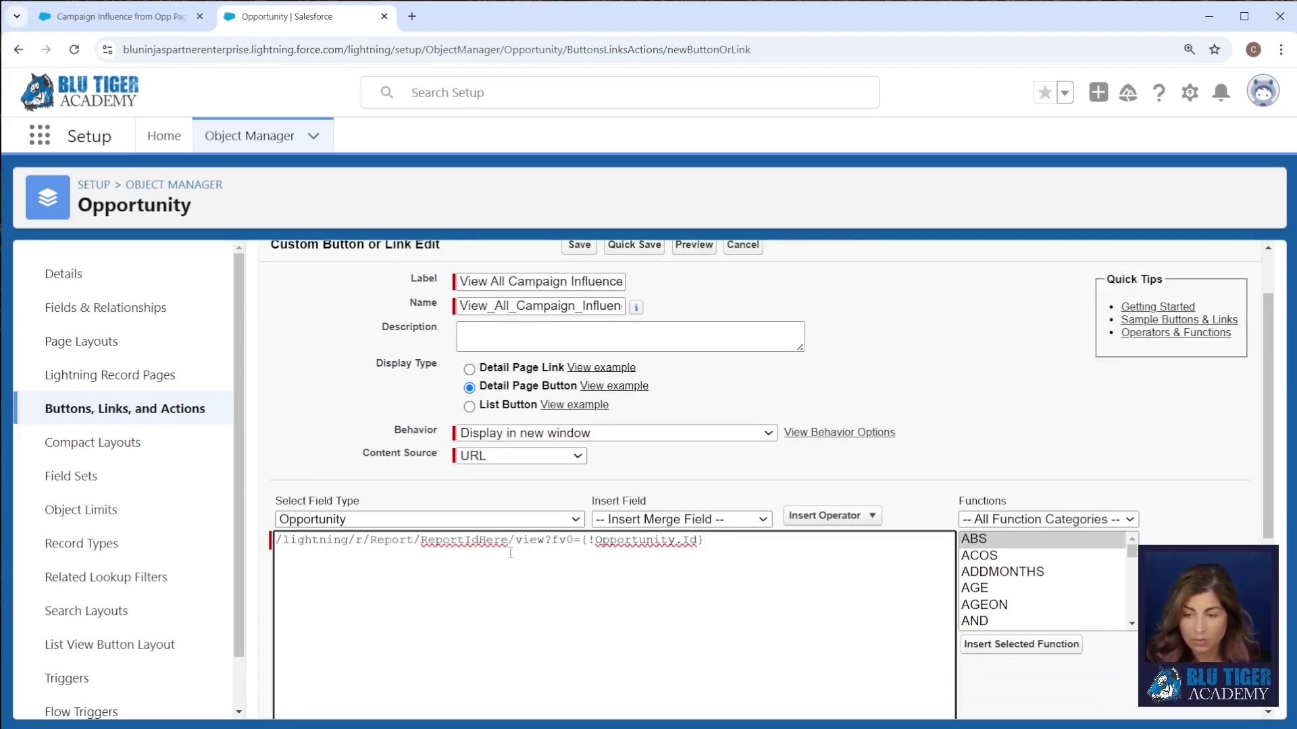
# - Replace the ReportIdHere placeholder with the new report's ID and save the button
pyautogui.doubleClick(475, 540)
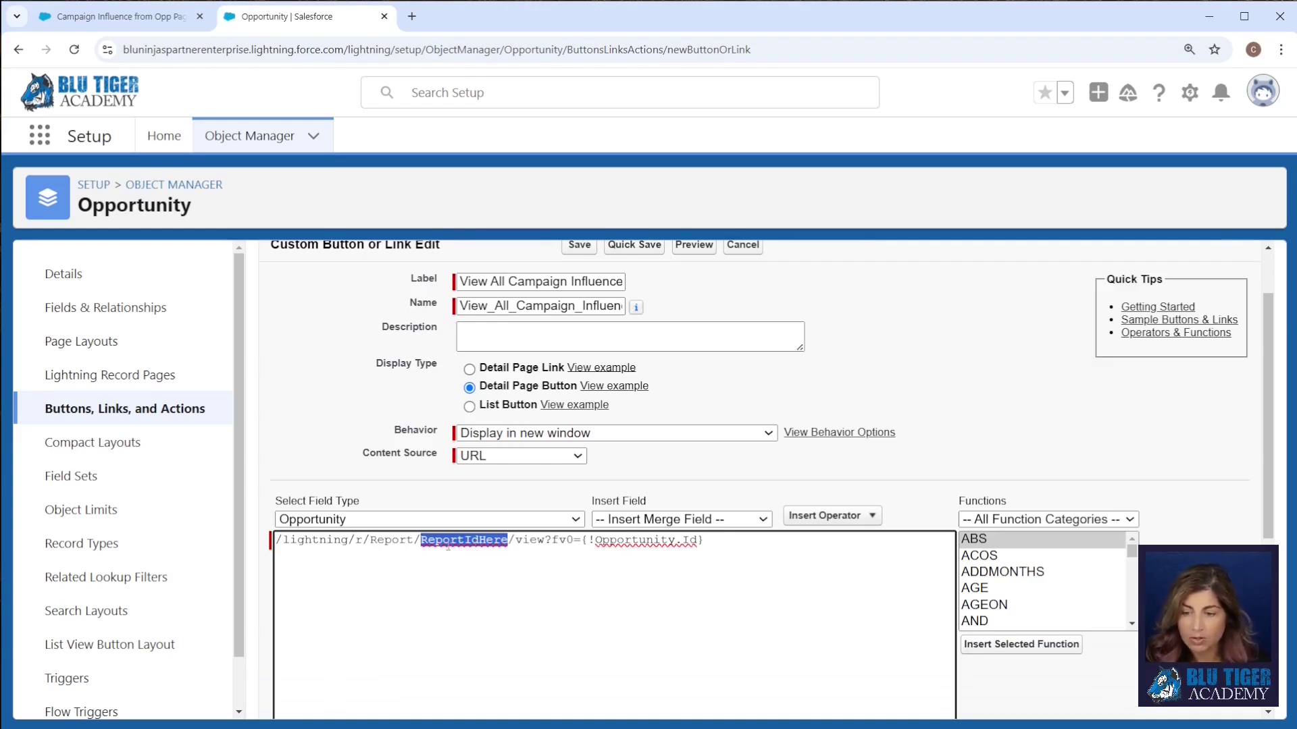
pyautogui.click(115, 16)
pyautogui.click(491, 50)
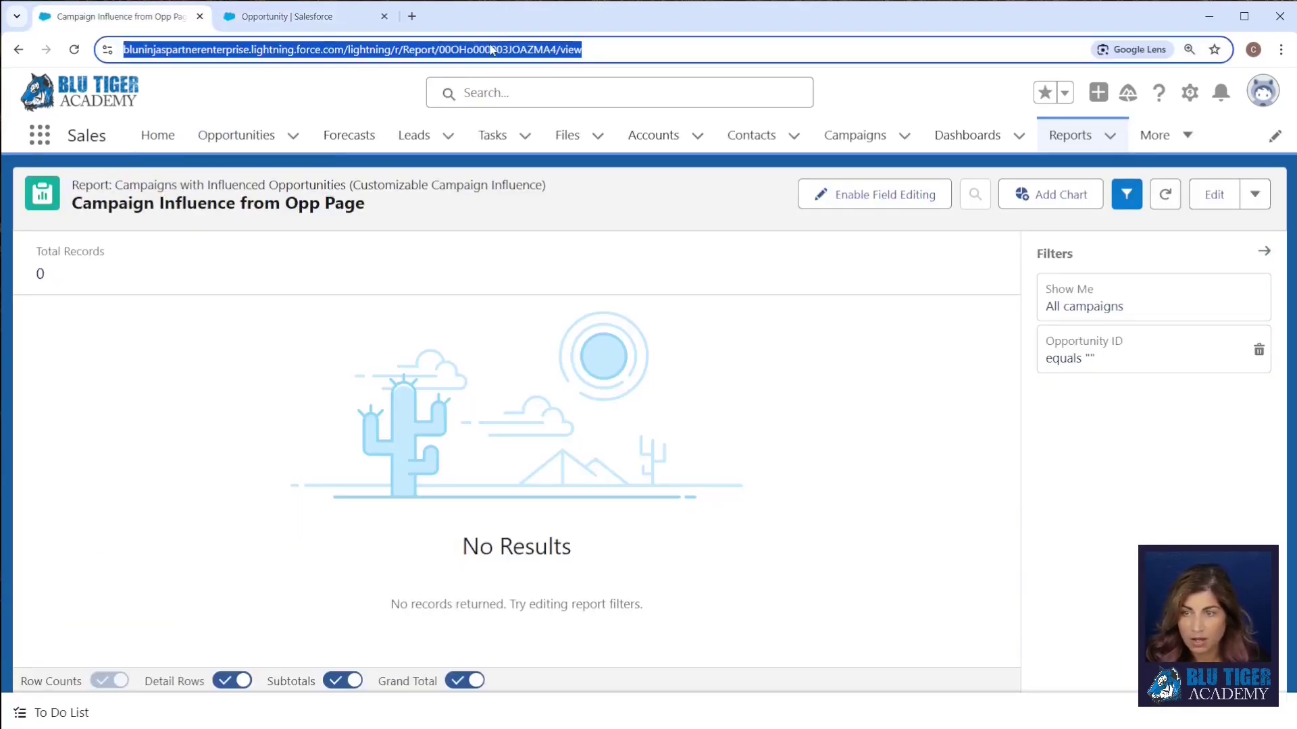
pyautogui.doubleClick(491, 50)
pyautogui.hotkey('ctrl', 'c')
pyautogui.click(290, 16)
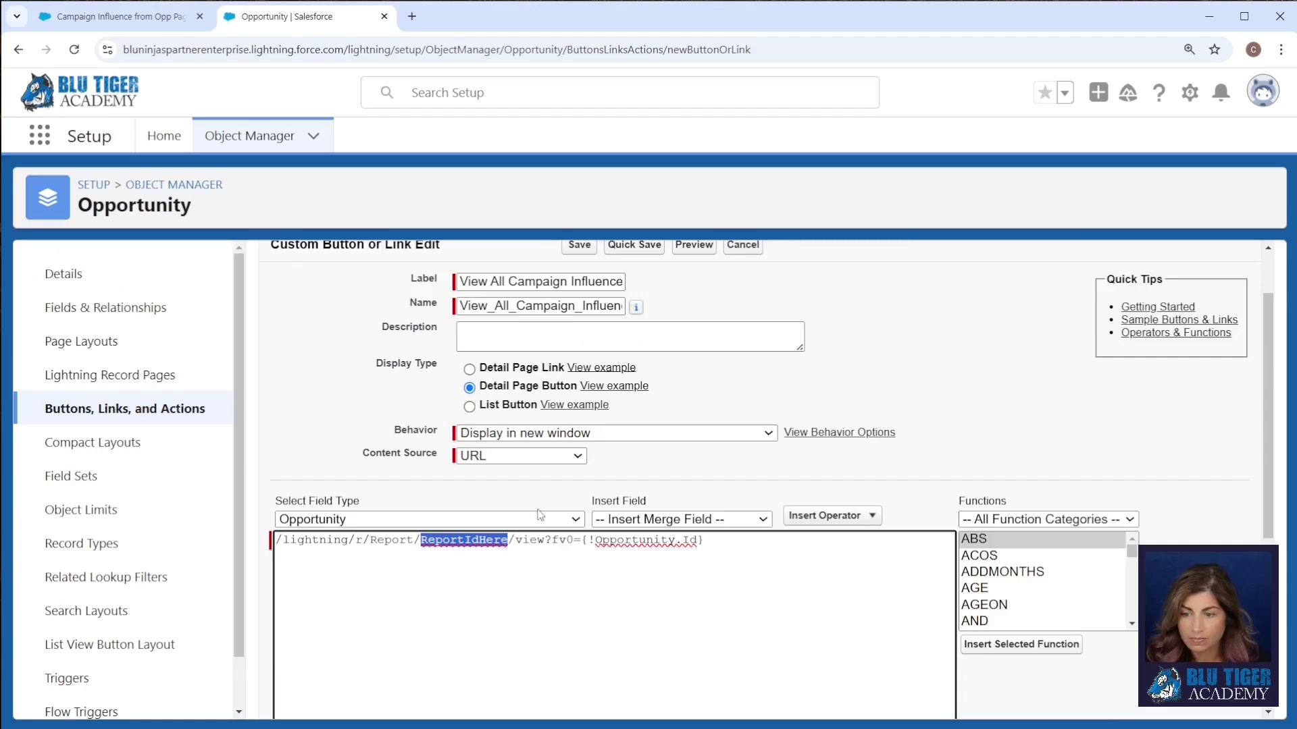
pyautogui.hotkey('ctrl', 'v')
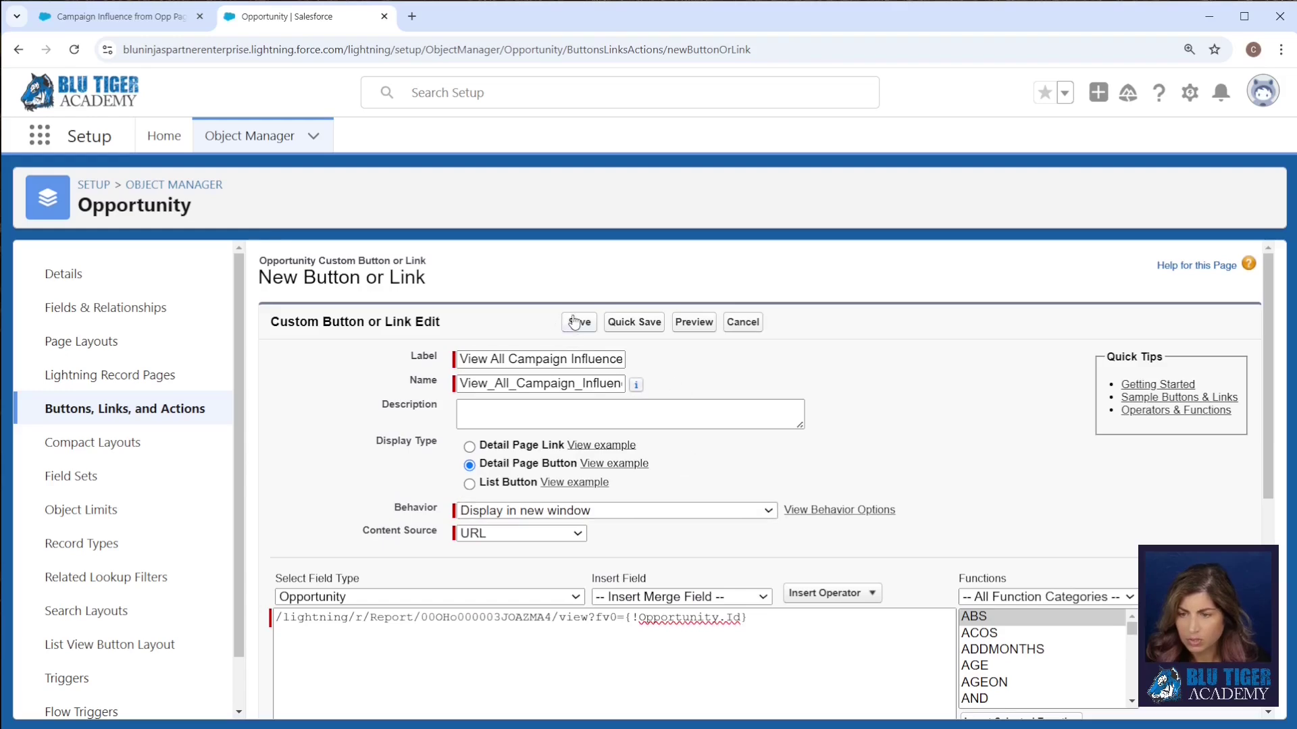
pyautogui.click(575, 322)
pyautogui.click(757, 414)
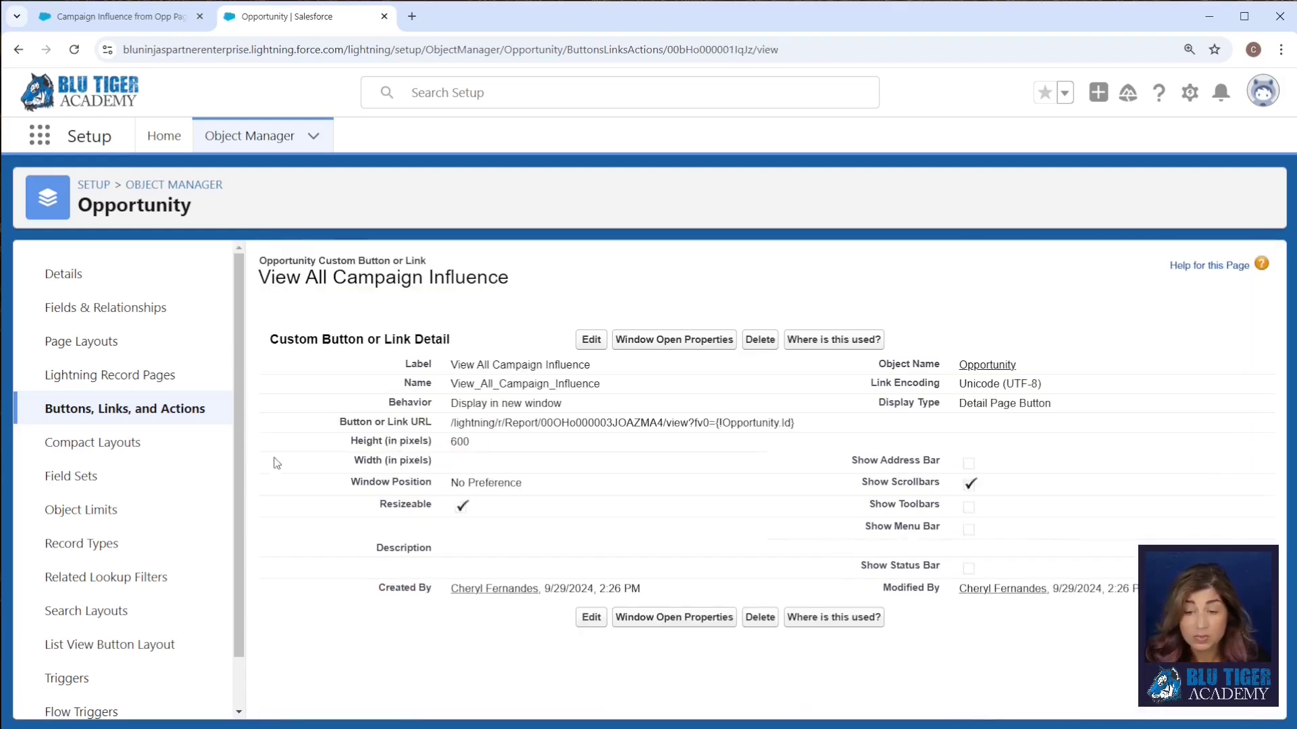
# - Place View All Campaign Influence in the Opportunity Layout's Mobile & Lightning Actions and save
pyautogui.click(87, 343)
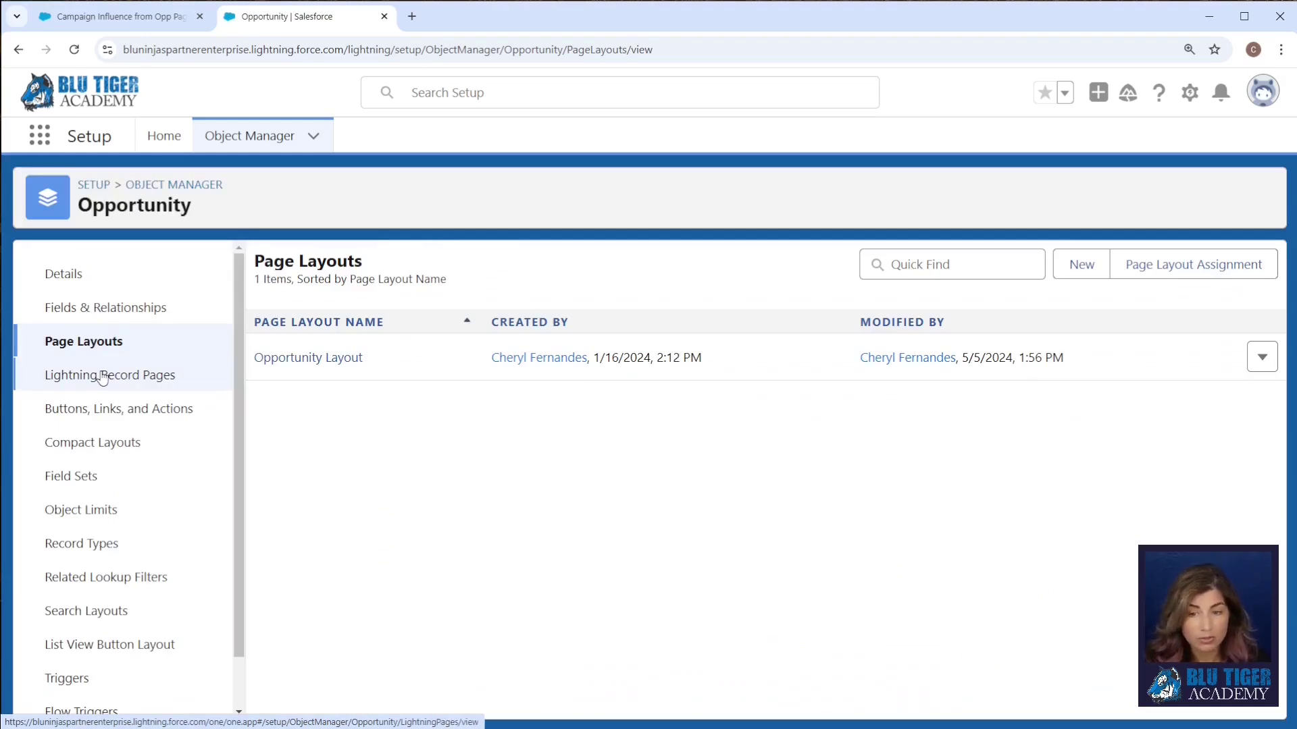
pyautogui.click(284, 357)
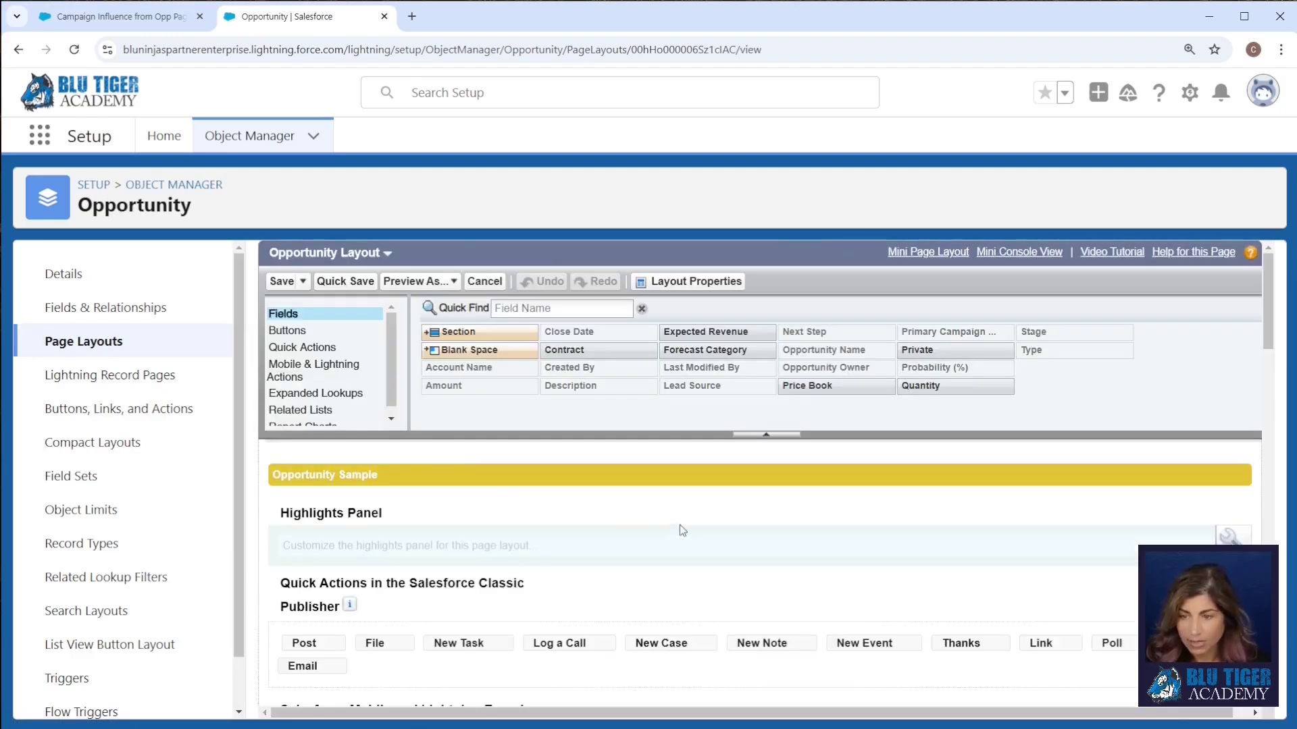
pyautogui.click(314, 376)
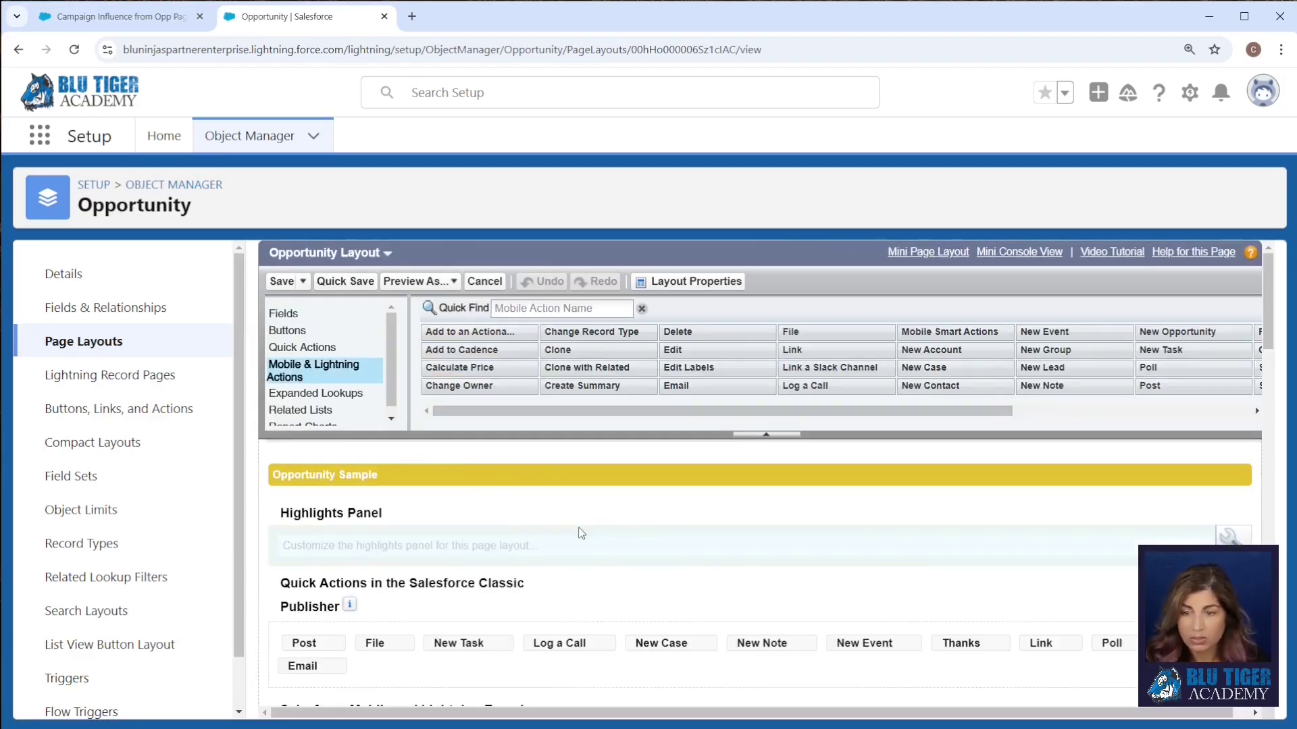
pyautogui.moveTo(743, 411); pyautogui.dragTo(981, 411)
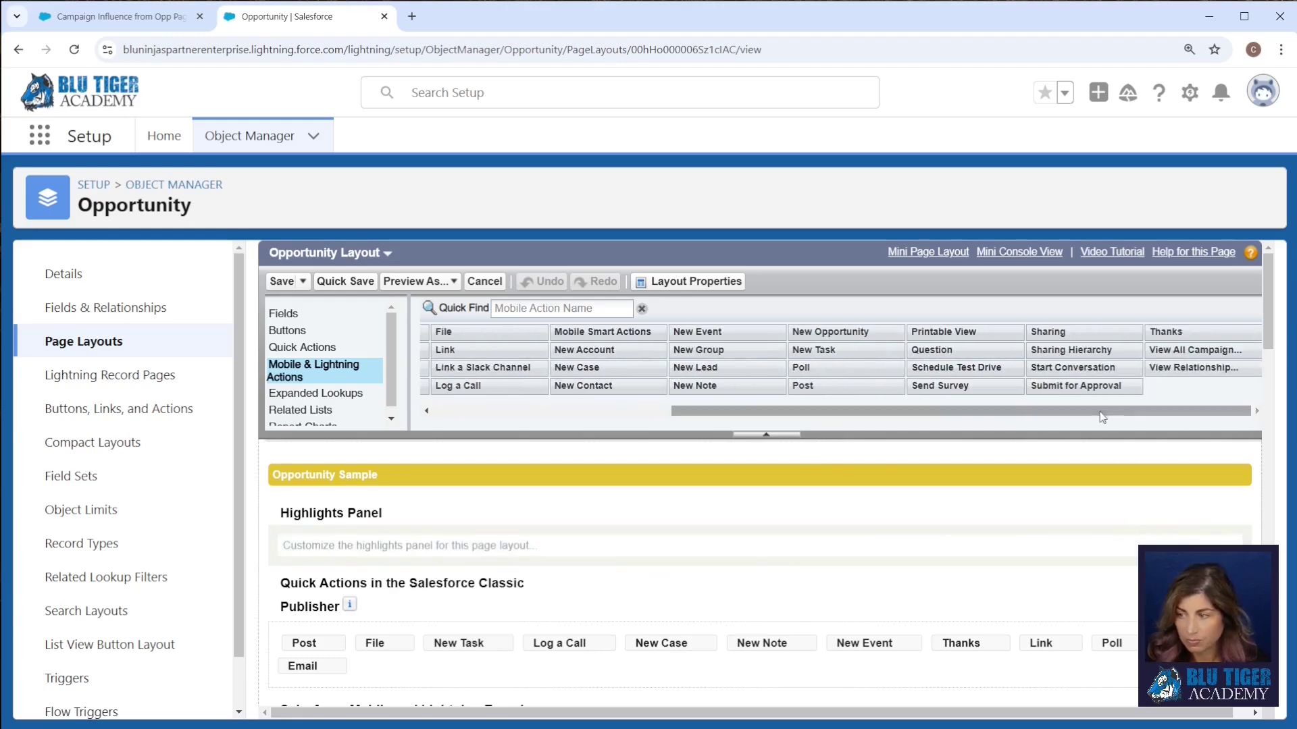
pyautogui.moveTo(1164, 350); pyautogui.dragTo(646, 551)
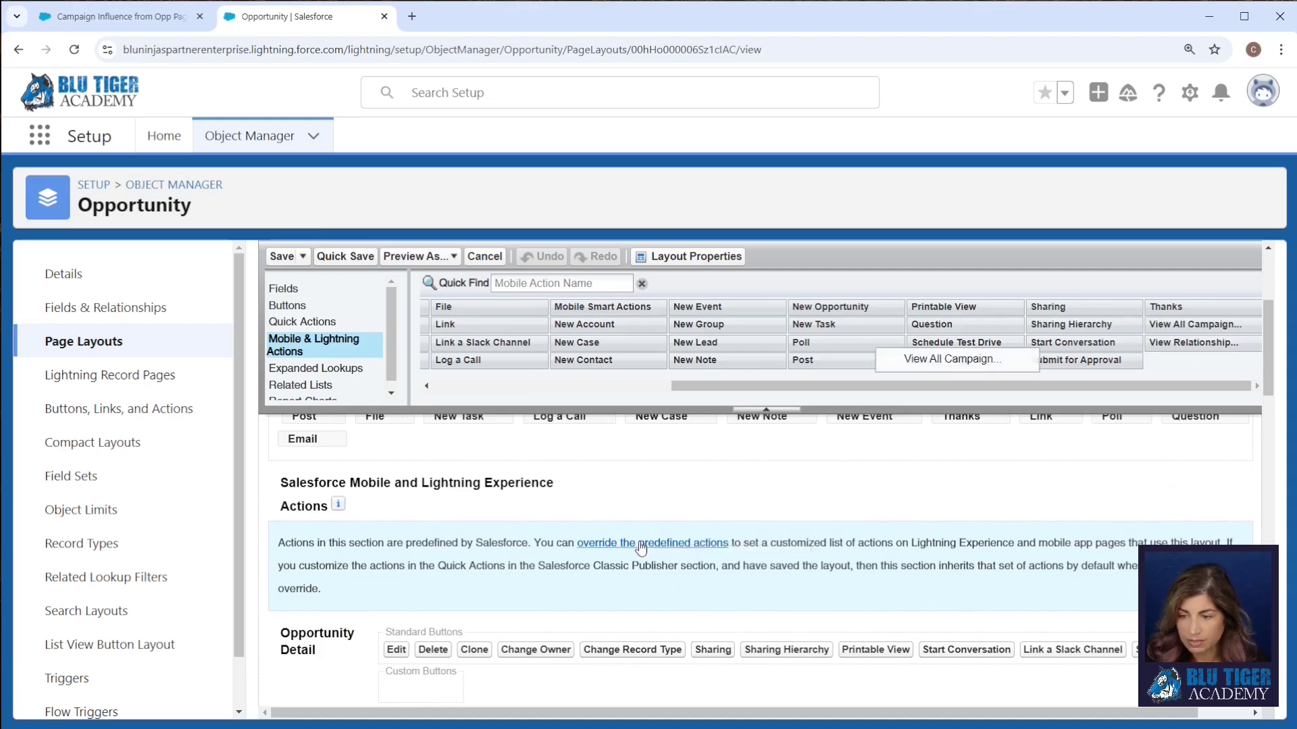
pyautogui.moveTo(1196, 324); pyautogui.dragTo(324, 544)
pyautogui.click(278, 259)
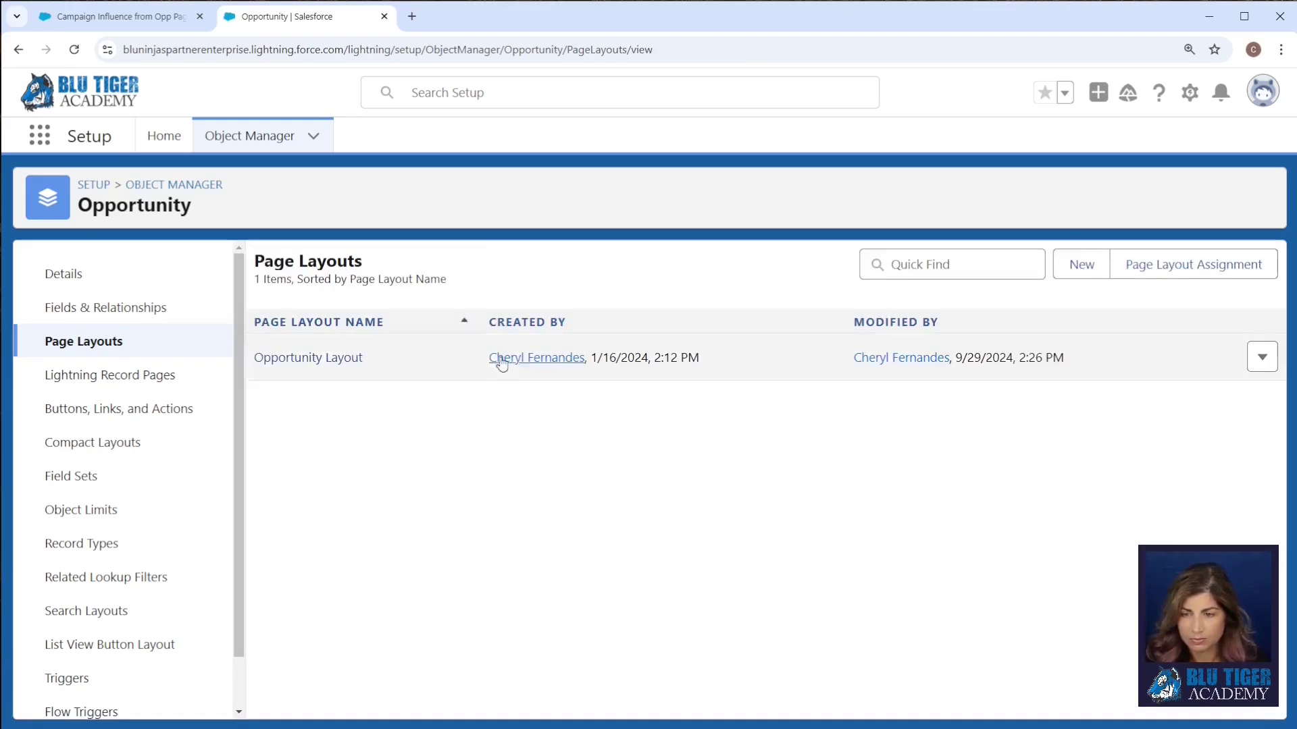
# - Open the User-Friendly Methodical Initiative opportunity from Opportunities in a new tab
pyautogui.click(115, 16)
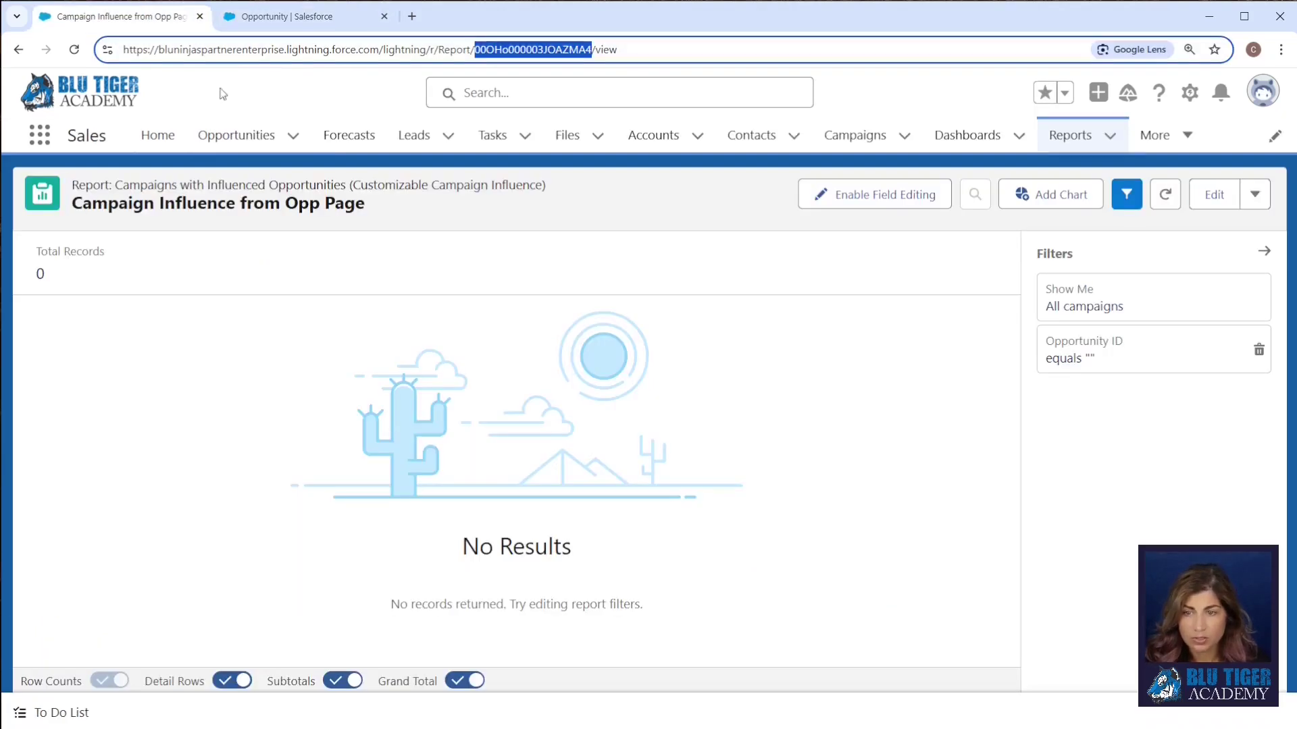
pyautogui.rightClick(228, 136)
pyautogui.click(283, 152)
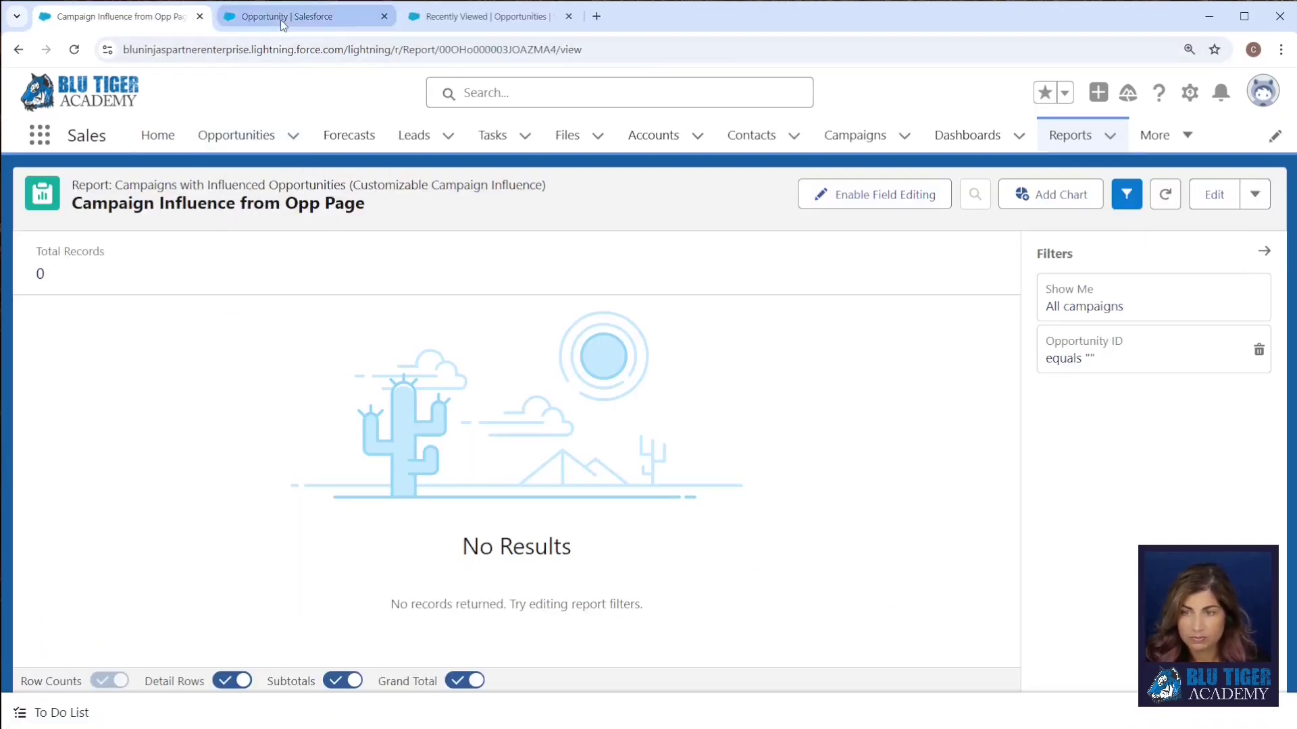
pyautogui.click(473, 16)
pyautogui.click(271, 301)
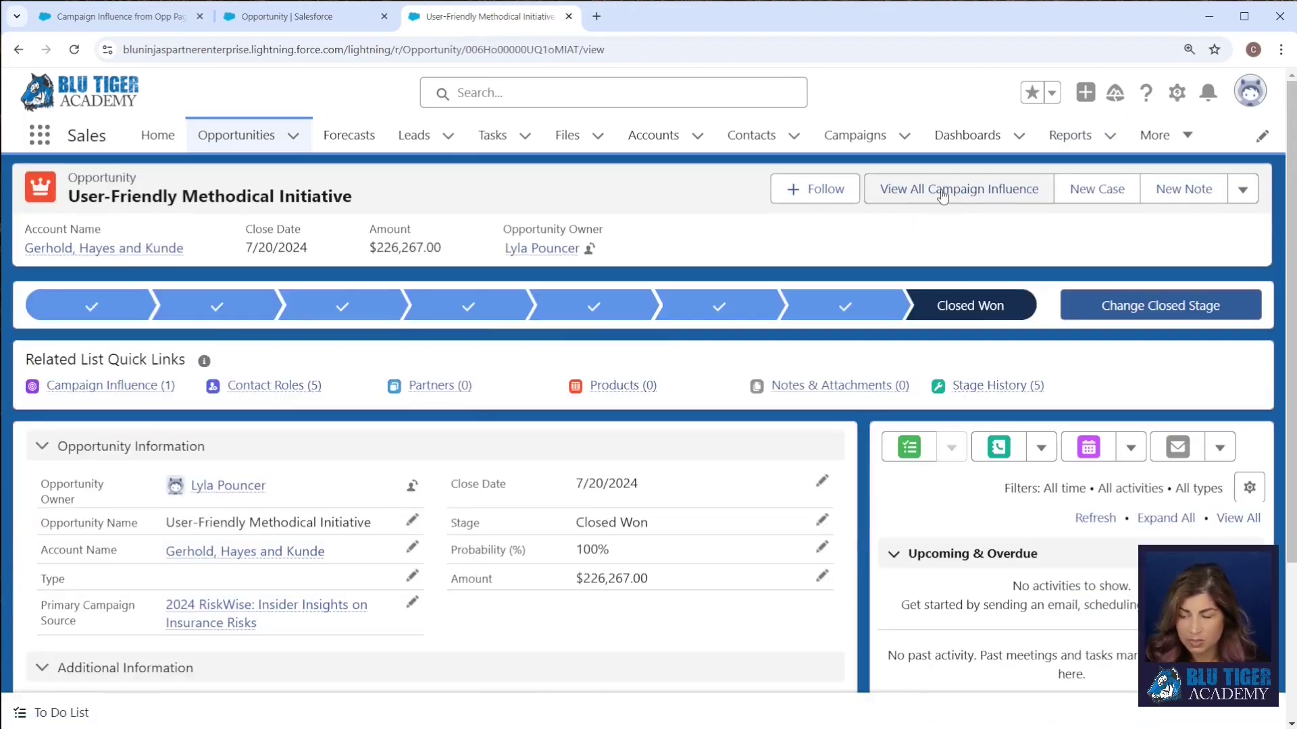
# - Run View All Campaign Influence on the opportunity, showing its 4 influence records
pyautogui.click(1248, 92)
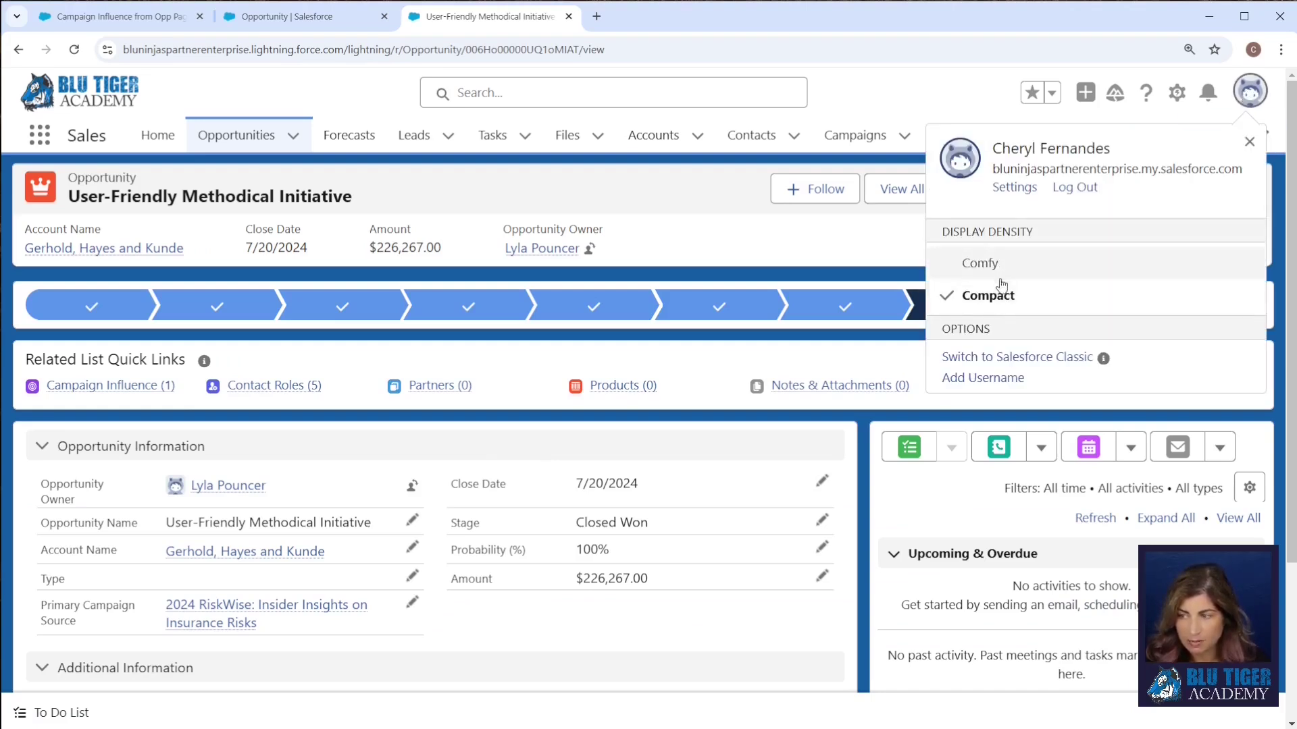
pyautogui.click(623, 194)
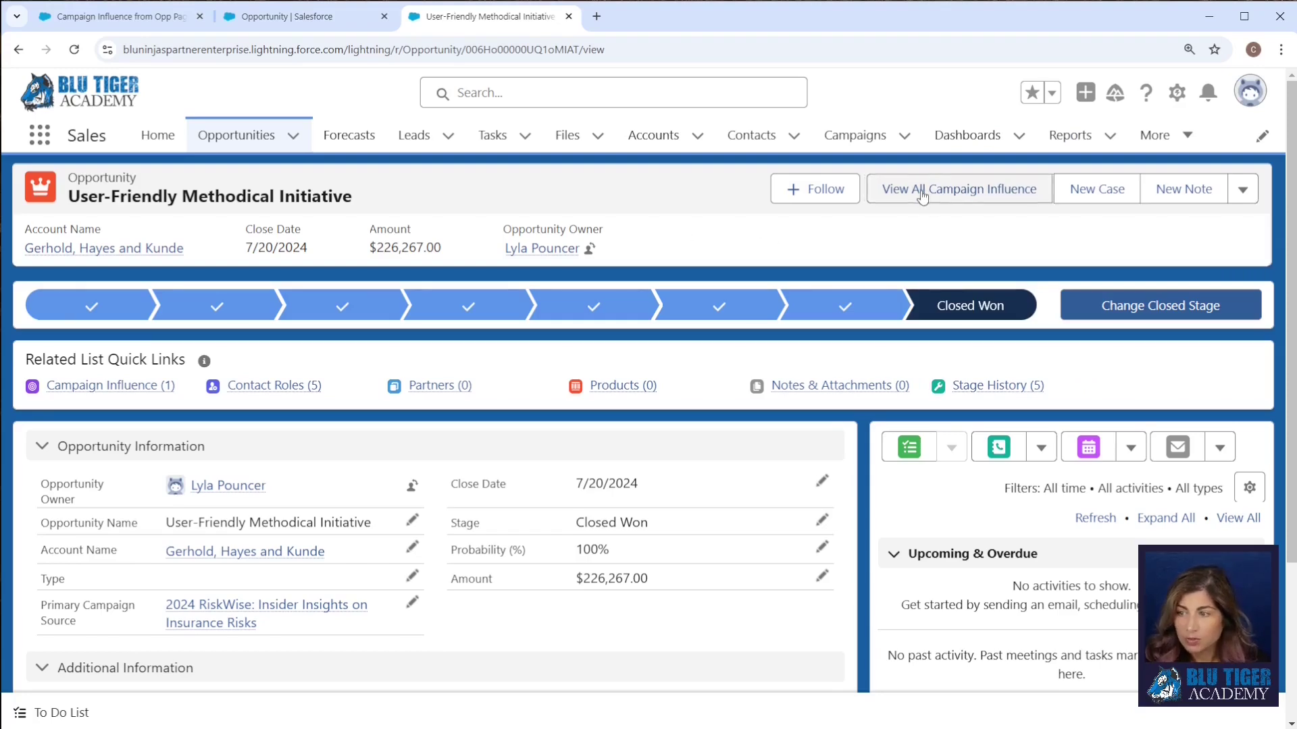
pyautogui.click(945, 191)
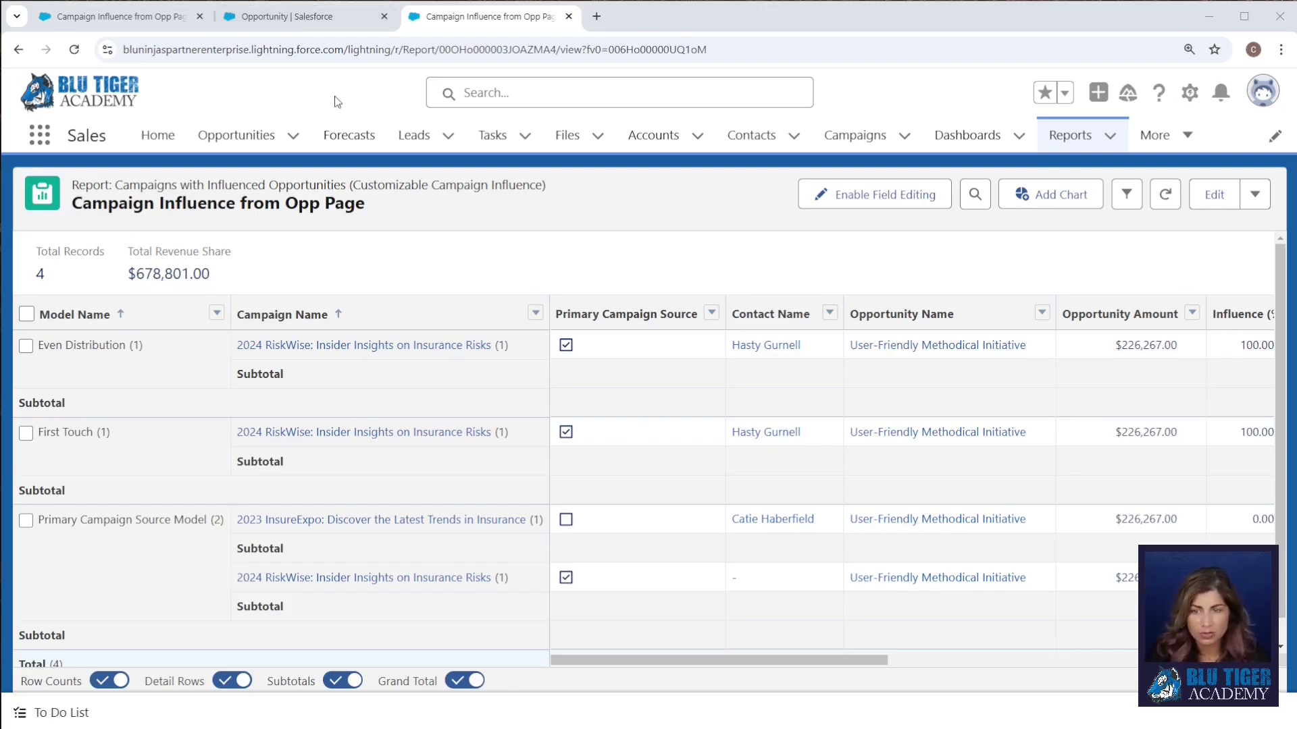
# - Begin saving the first report under a new name with Save As
pyautogui.click(128, 16)
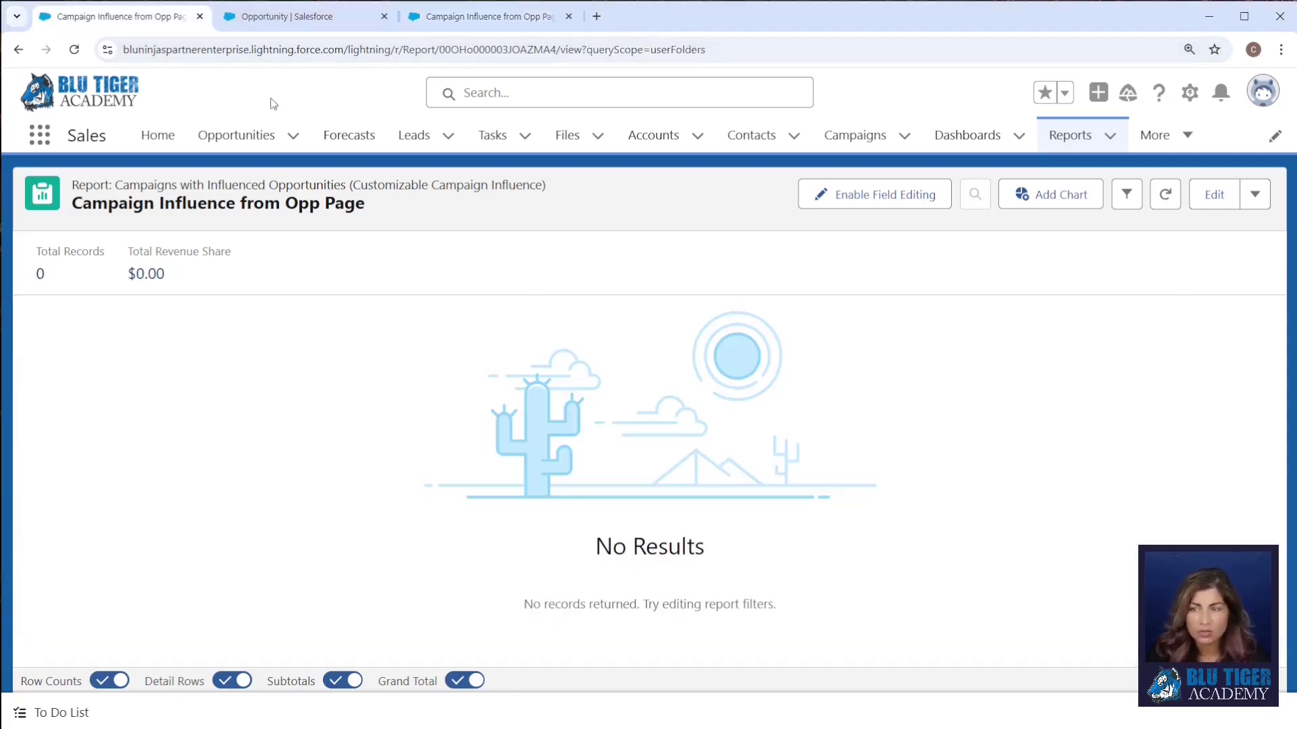
pyautogui.click(1214, 195)
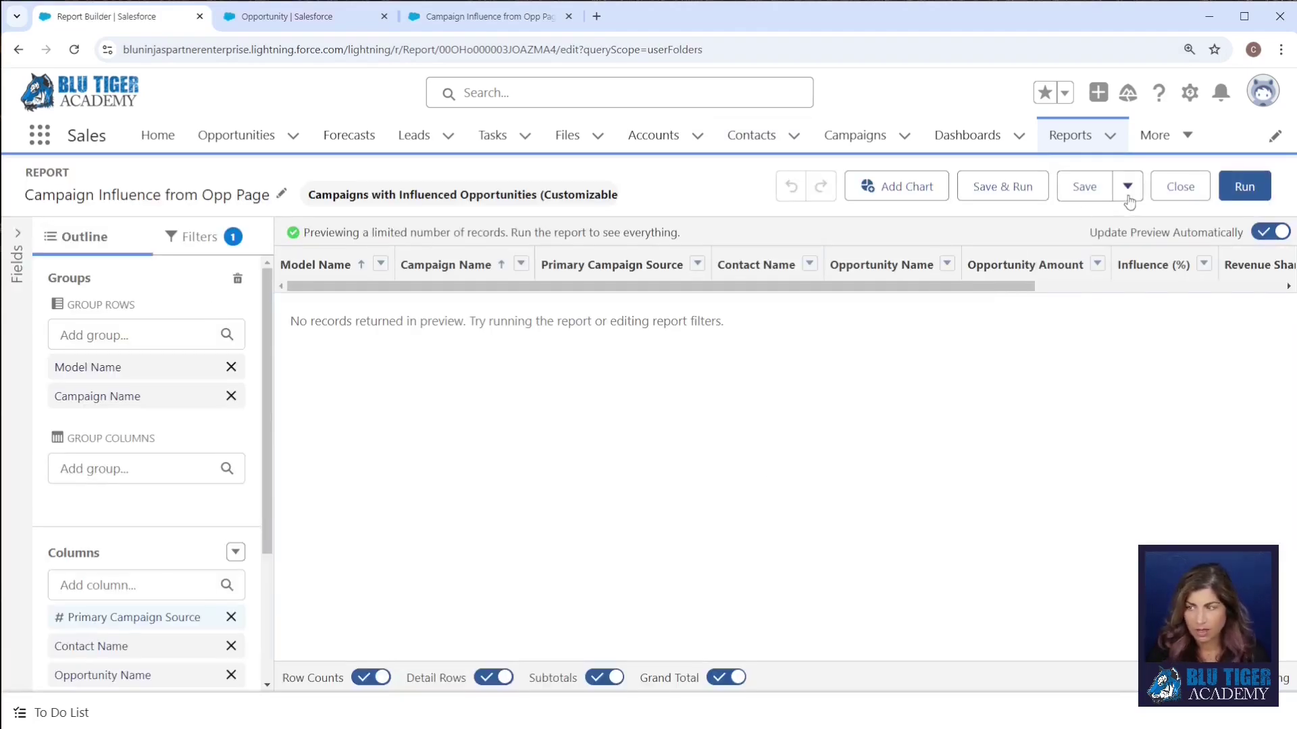
pyautogui.click(1127, 187)
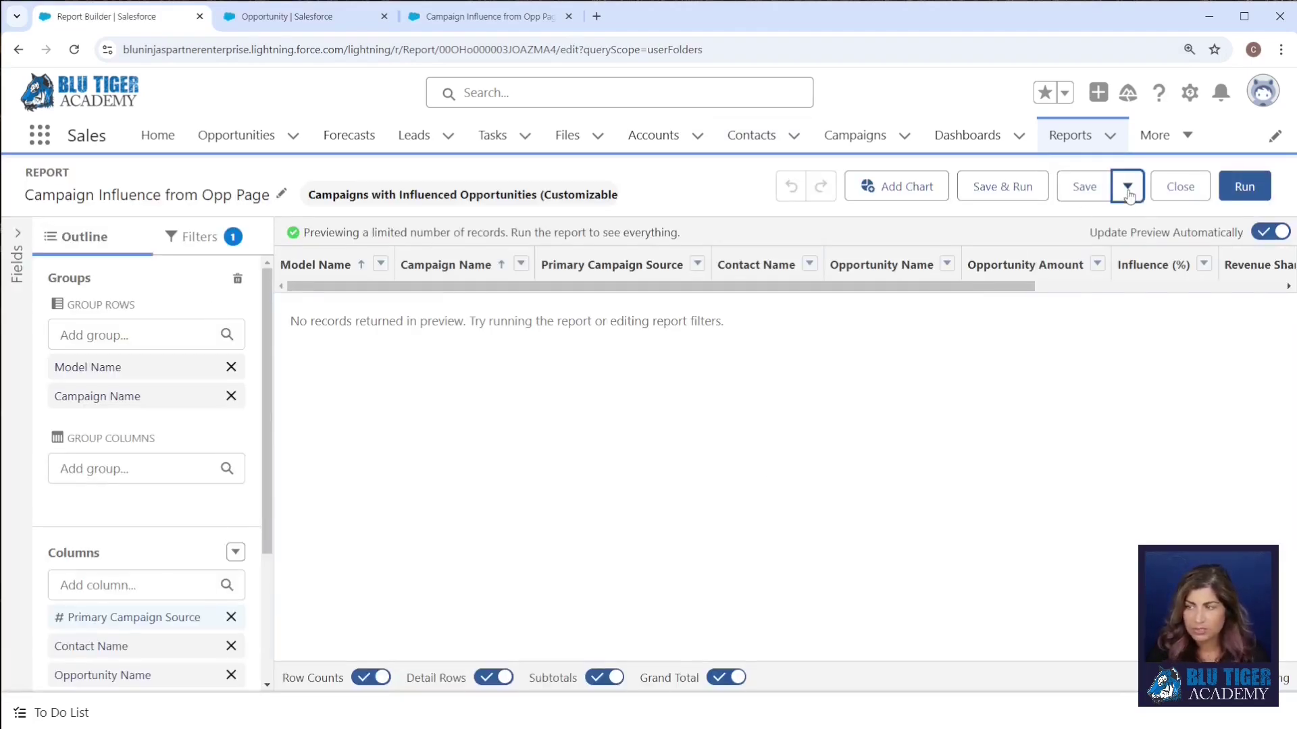
pyautogui.click(1106, 225)
# - Rename the copy to 'Campaign Influence Report Chart Opp'
pyautogui.moveTo(285, 318); pyautogui.dragTo(230, 319)
pyautogui.press('BackSpace')
pyautogui.moveTo(472, 321); pyautogui.dragTo(342, 321)
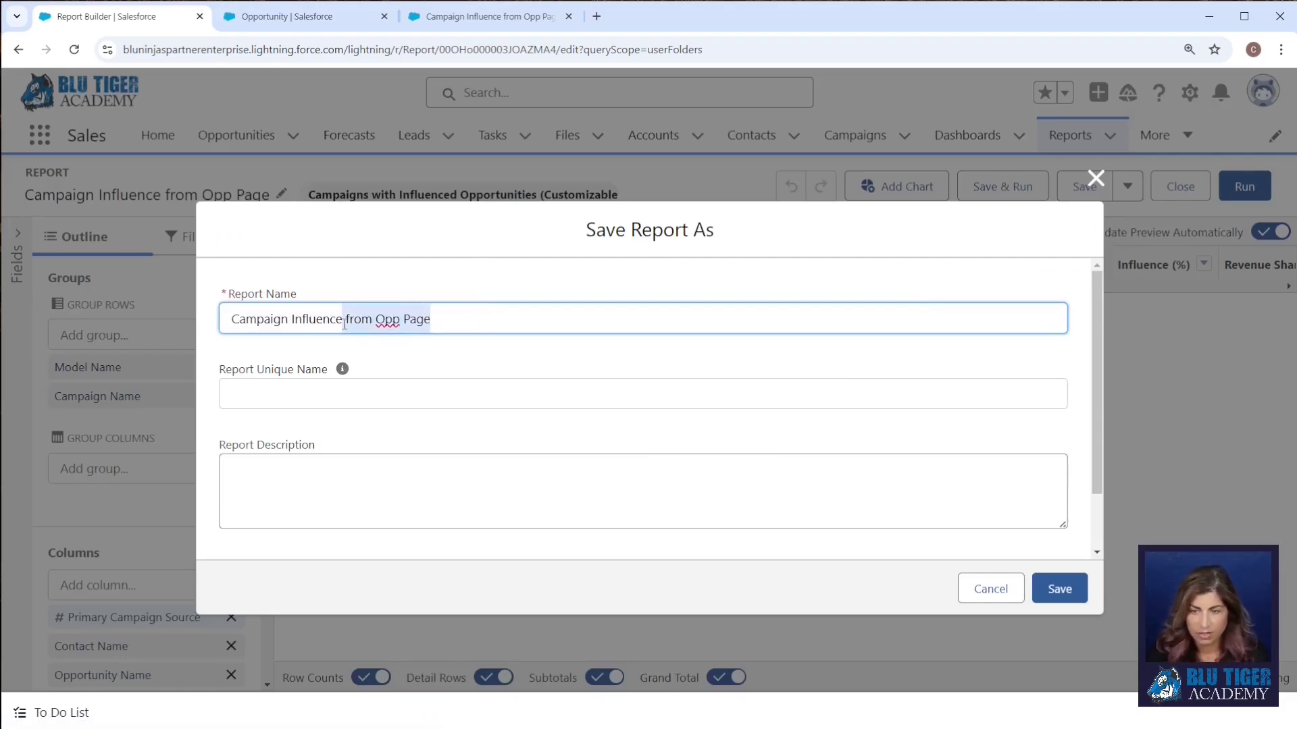
pyautogui.press('BackSpace')
pyautogui.write('Report')
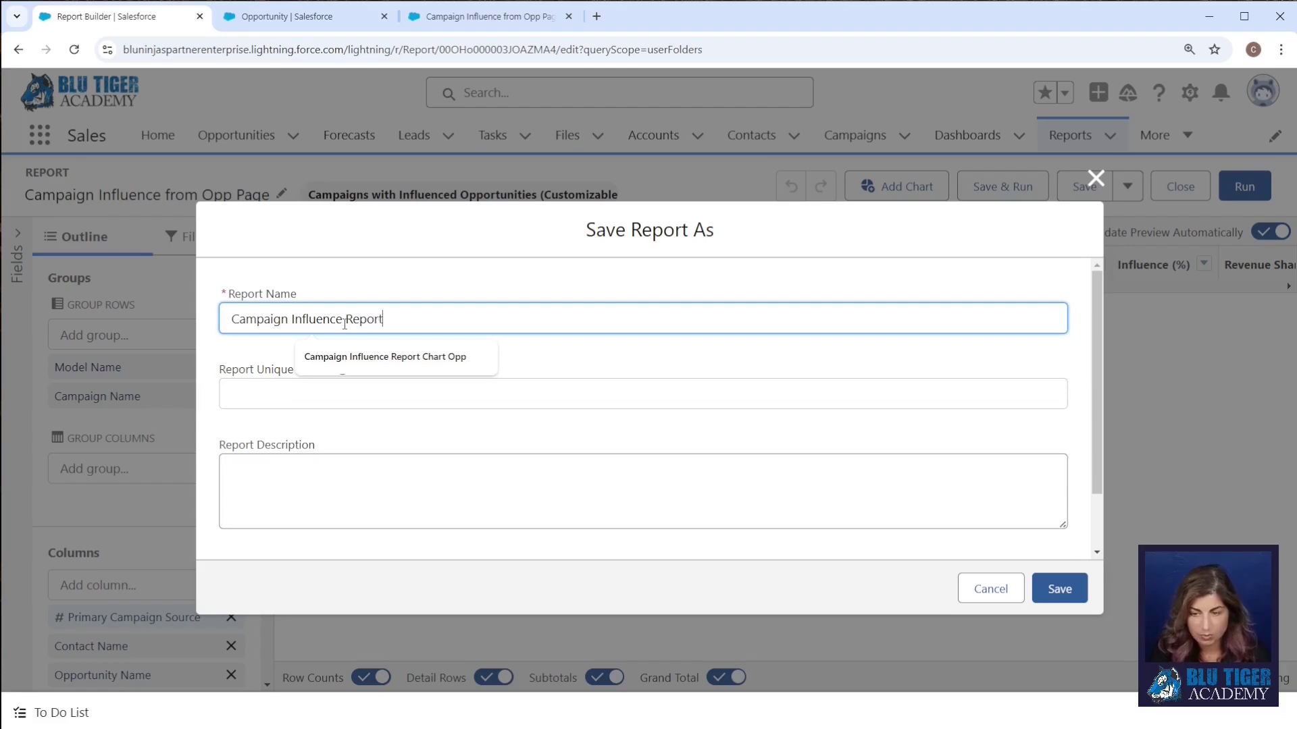
pyautogui.write(' Chart Opp')
pyautogui.press('Tab')
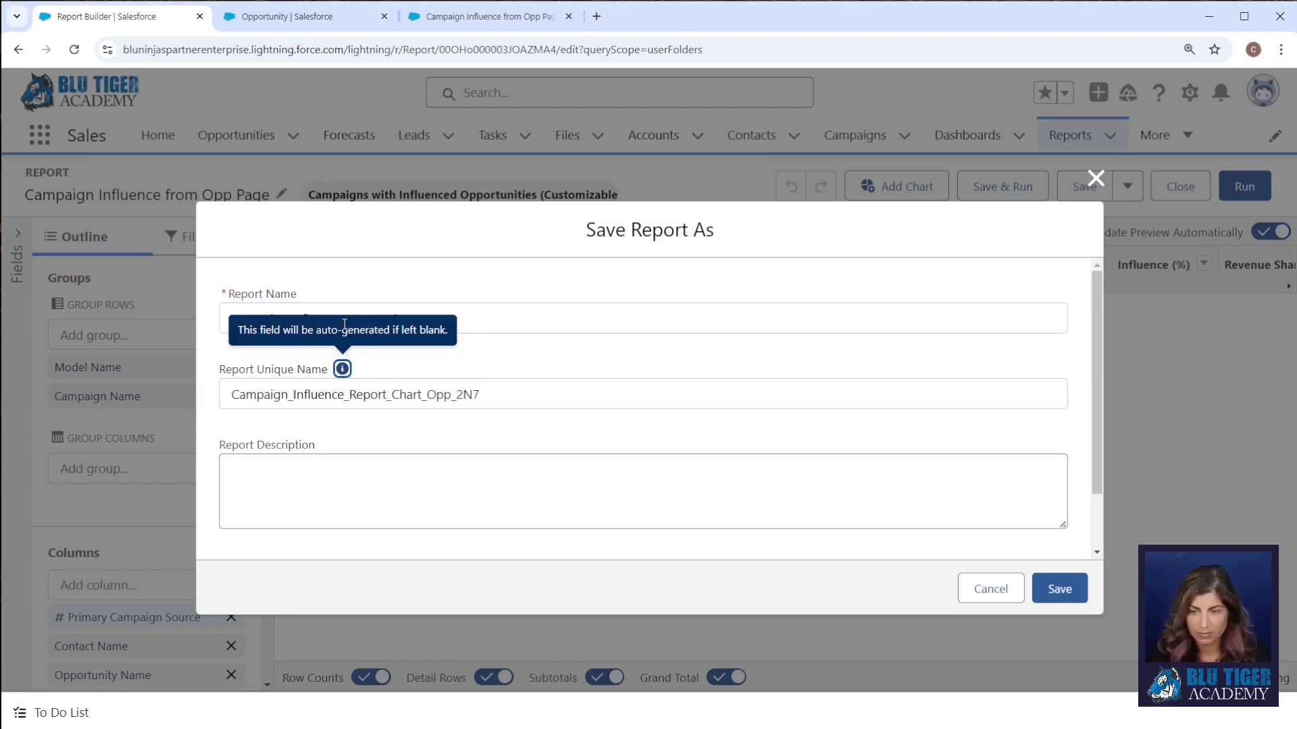
# - Select the Custom Buttons & Report Links DONOTMOD folder and save the report
pyautogui.scroll(-2, 619, 446)
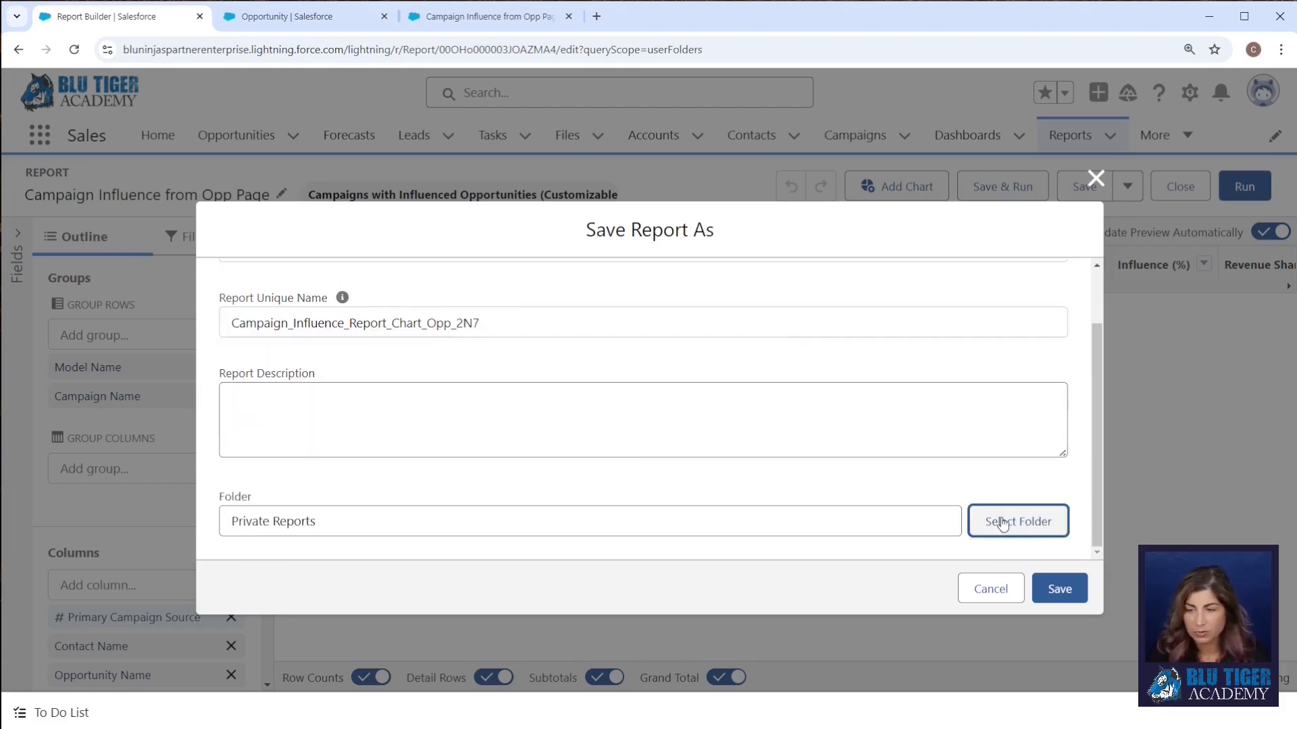
pyautogui.click(1000, 521)
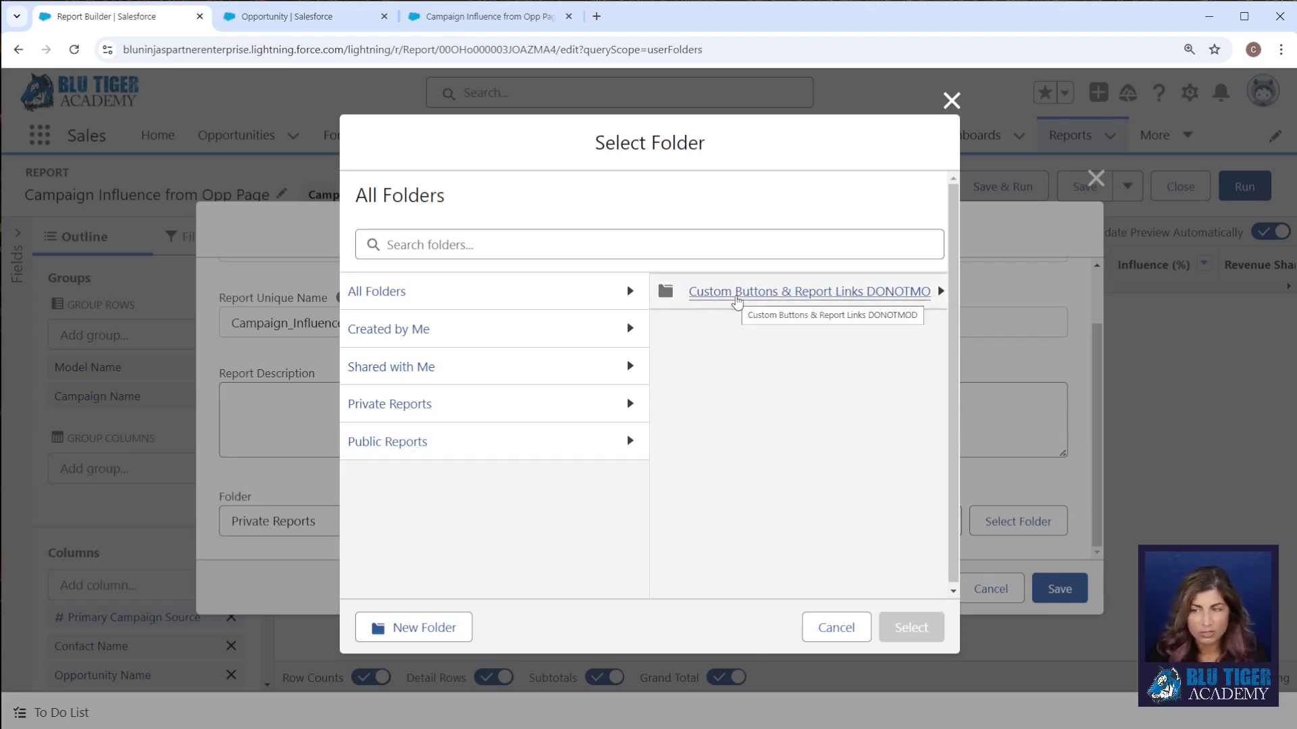
pyautogui.click(736, 299)
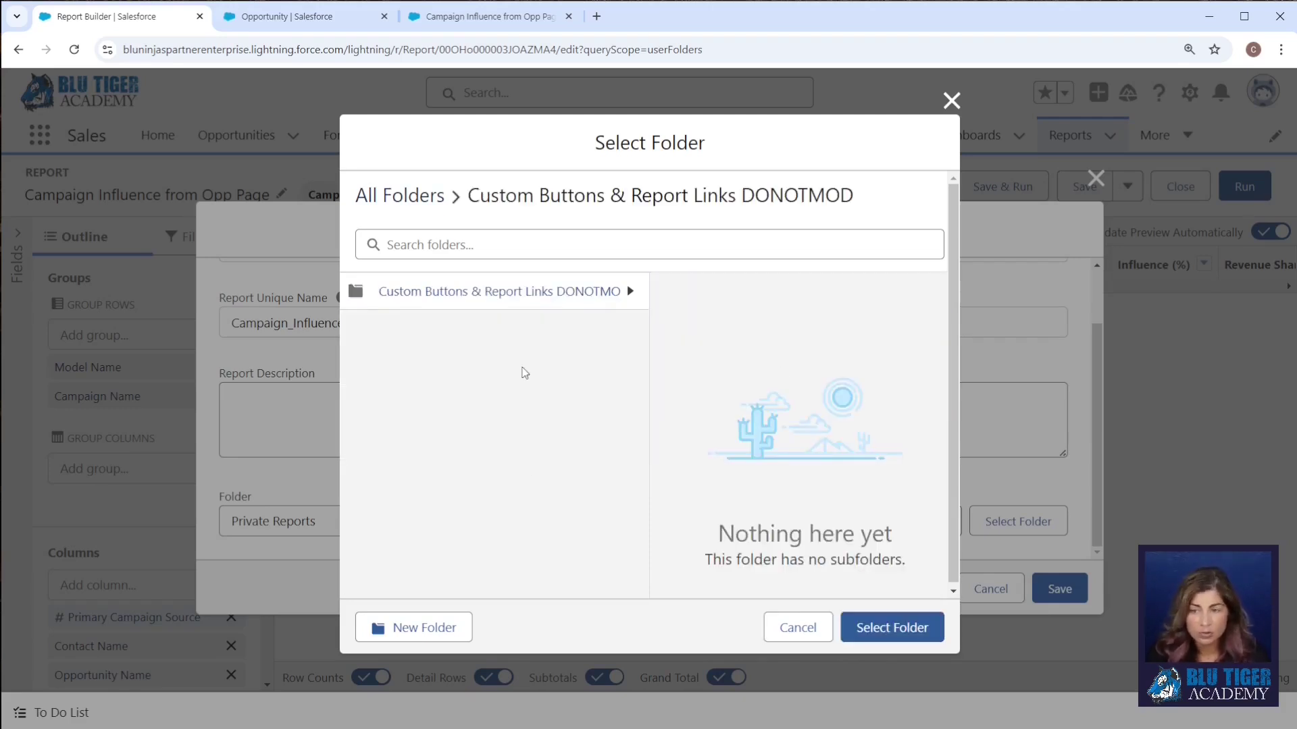
pyautogui.click(877, 632)
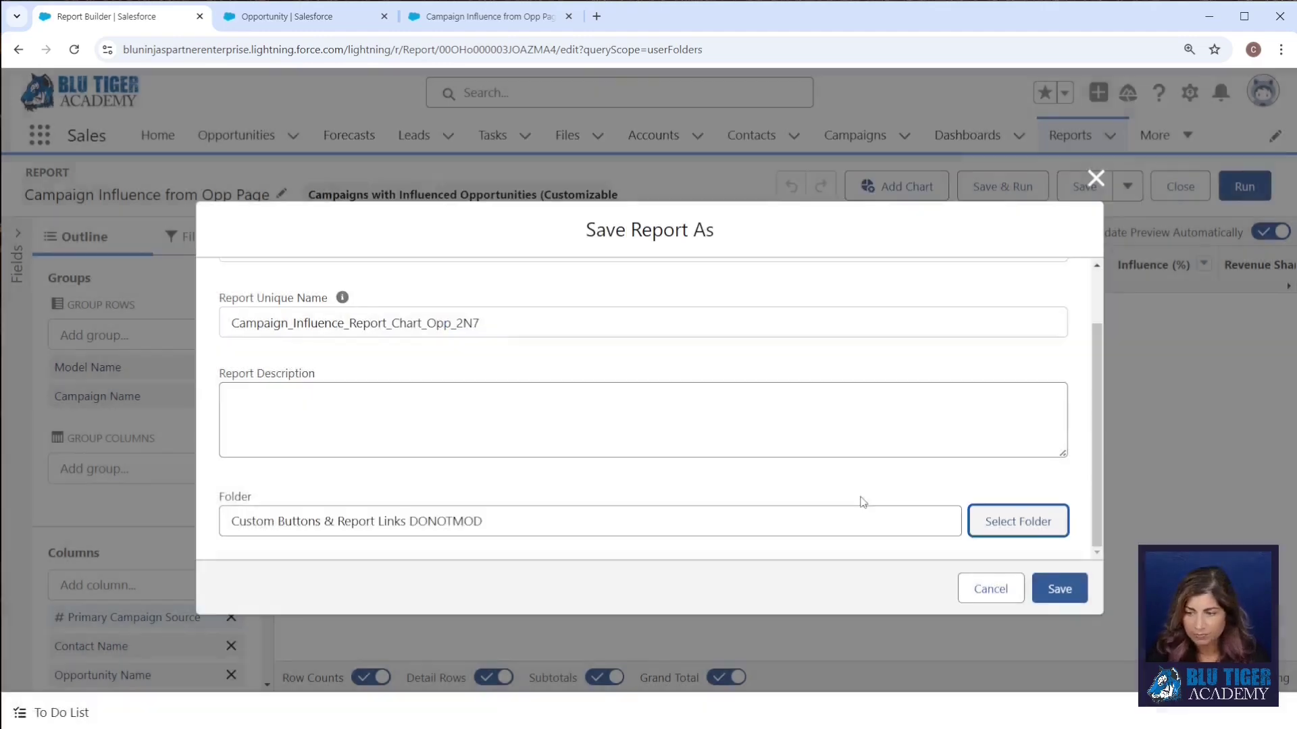
pyautogui.click(1059, 591)
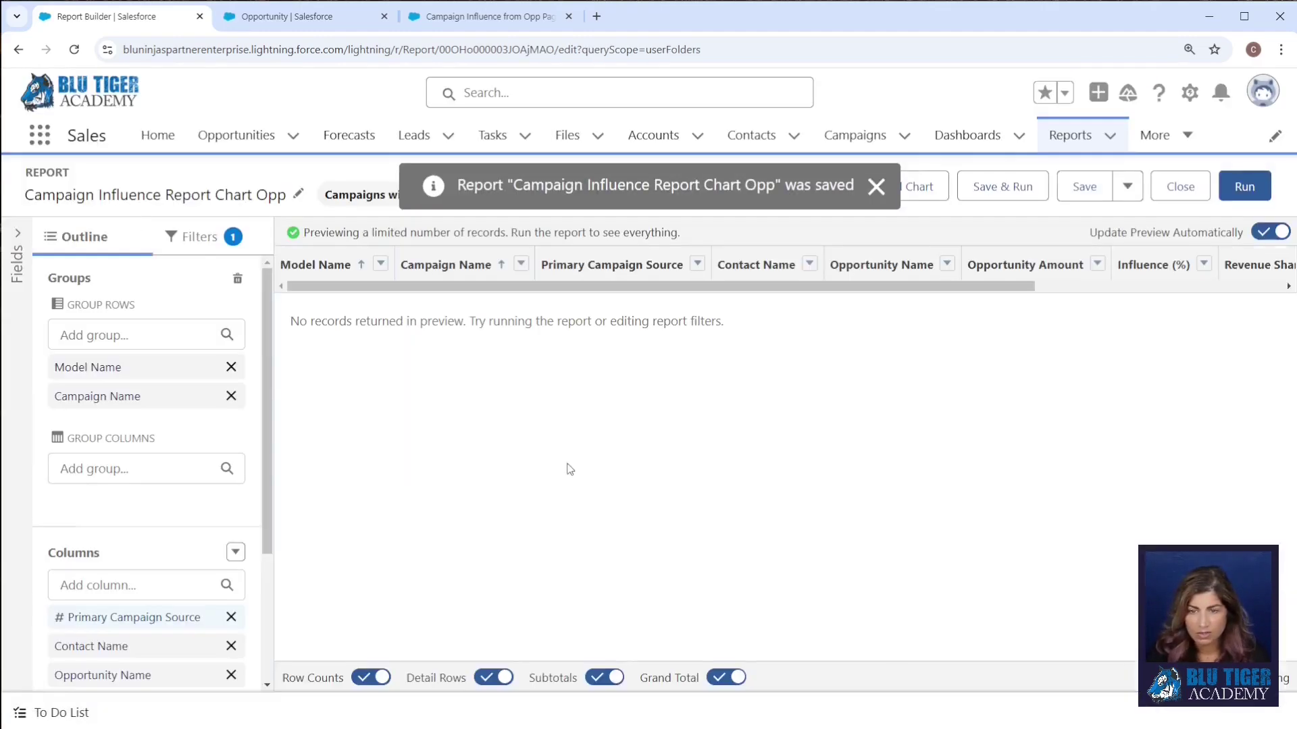
# - Delete the Opportunity ID filter and add a chart grouped by Campaign Name then Model Name
pyautogui.click(197, 243)
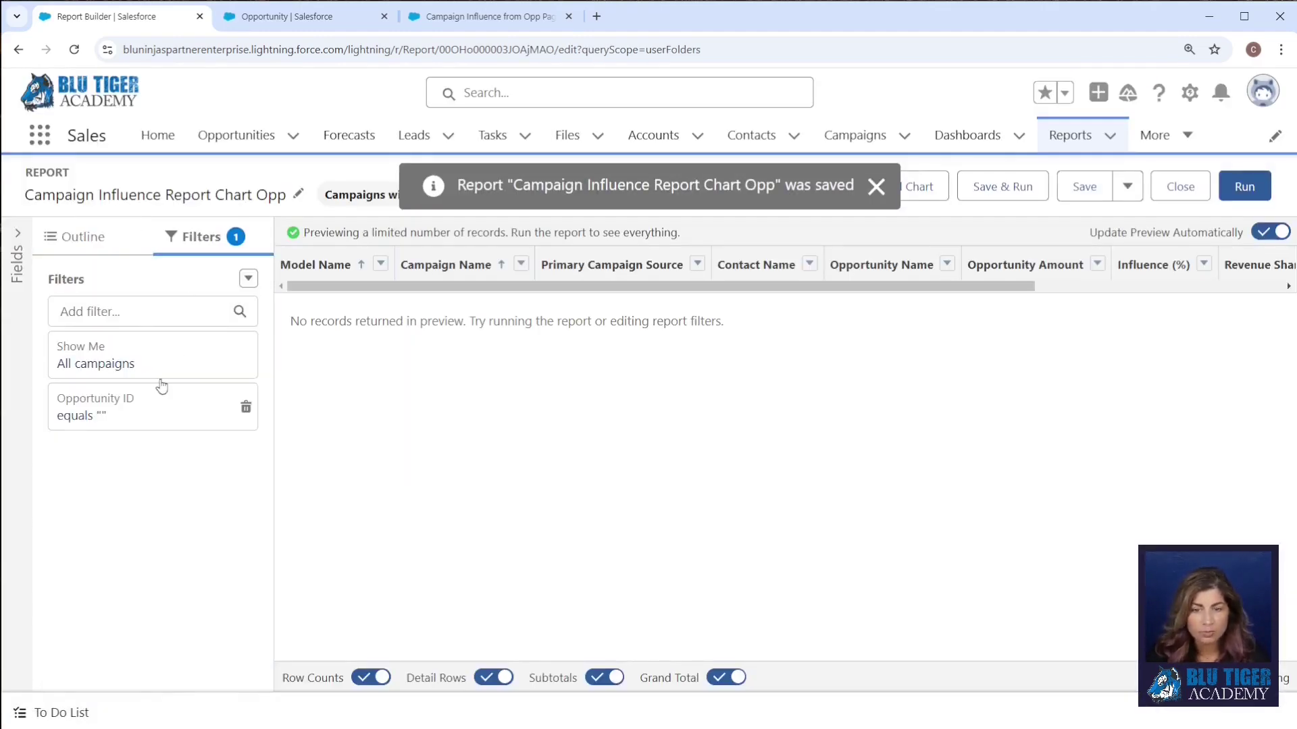
pyautogui.click(246, 407)
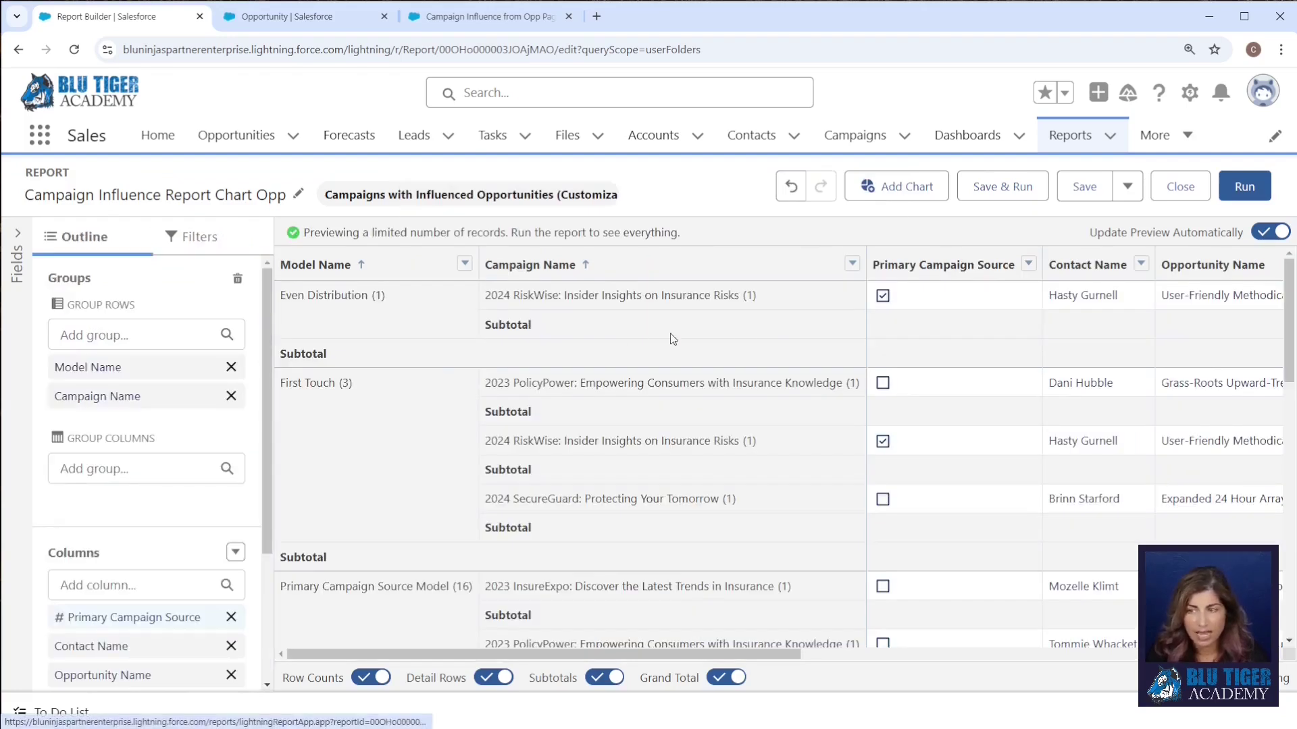
pyautogui.click(906, 186)
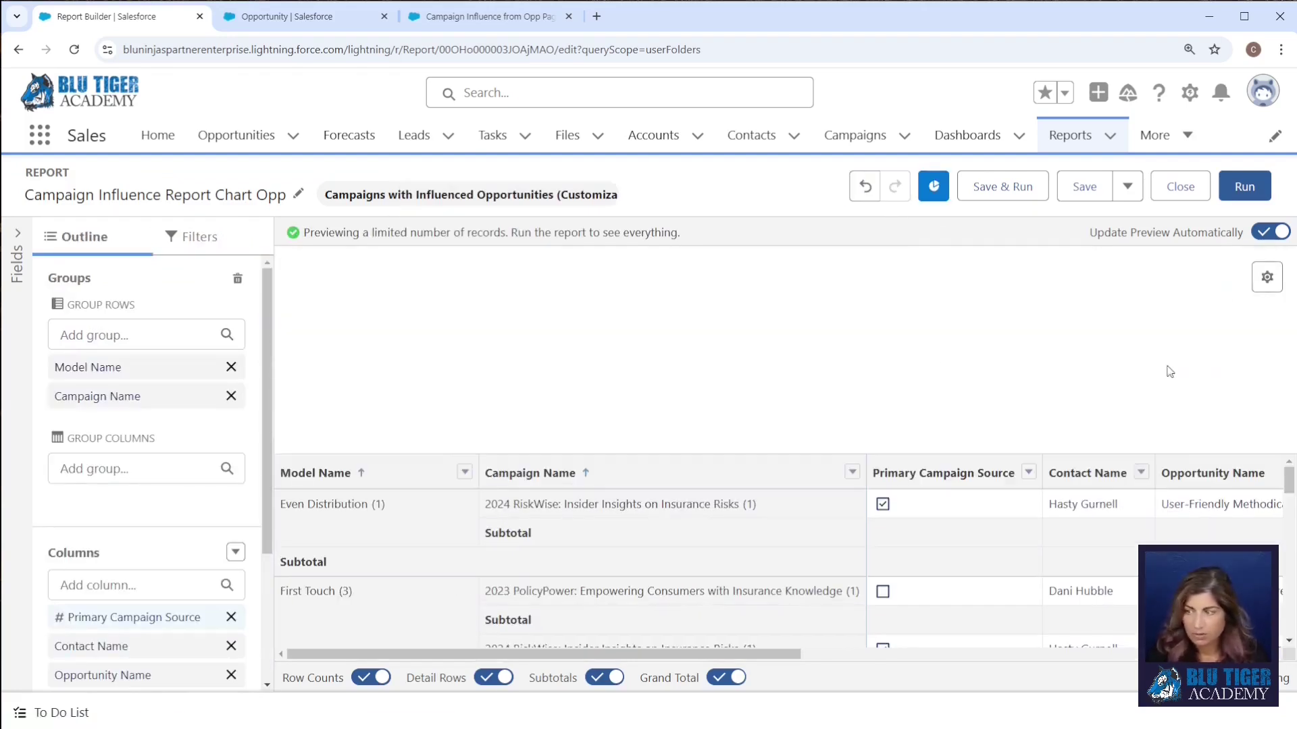
pyautogui.click(1267, 276)
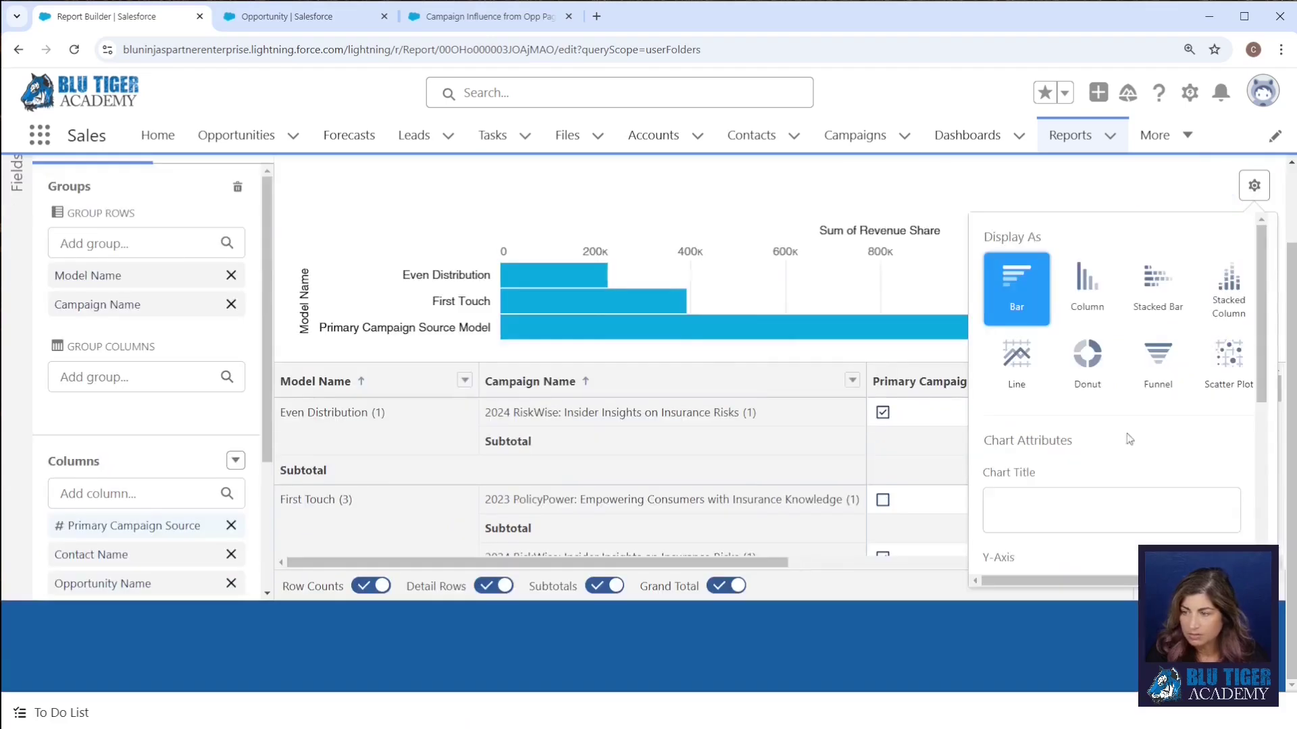
pyautogui.scroll(-5, 1129, 439)
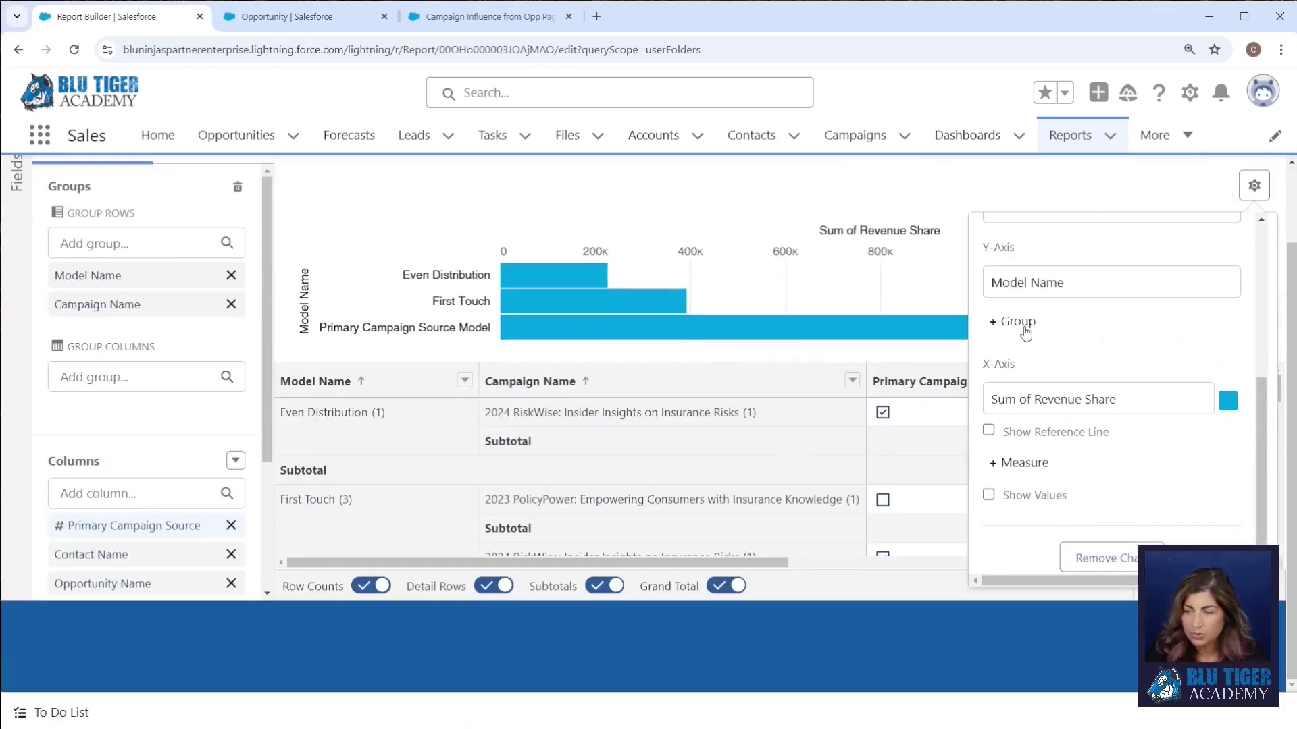
pyautogui.click(1025, 324)
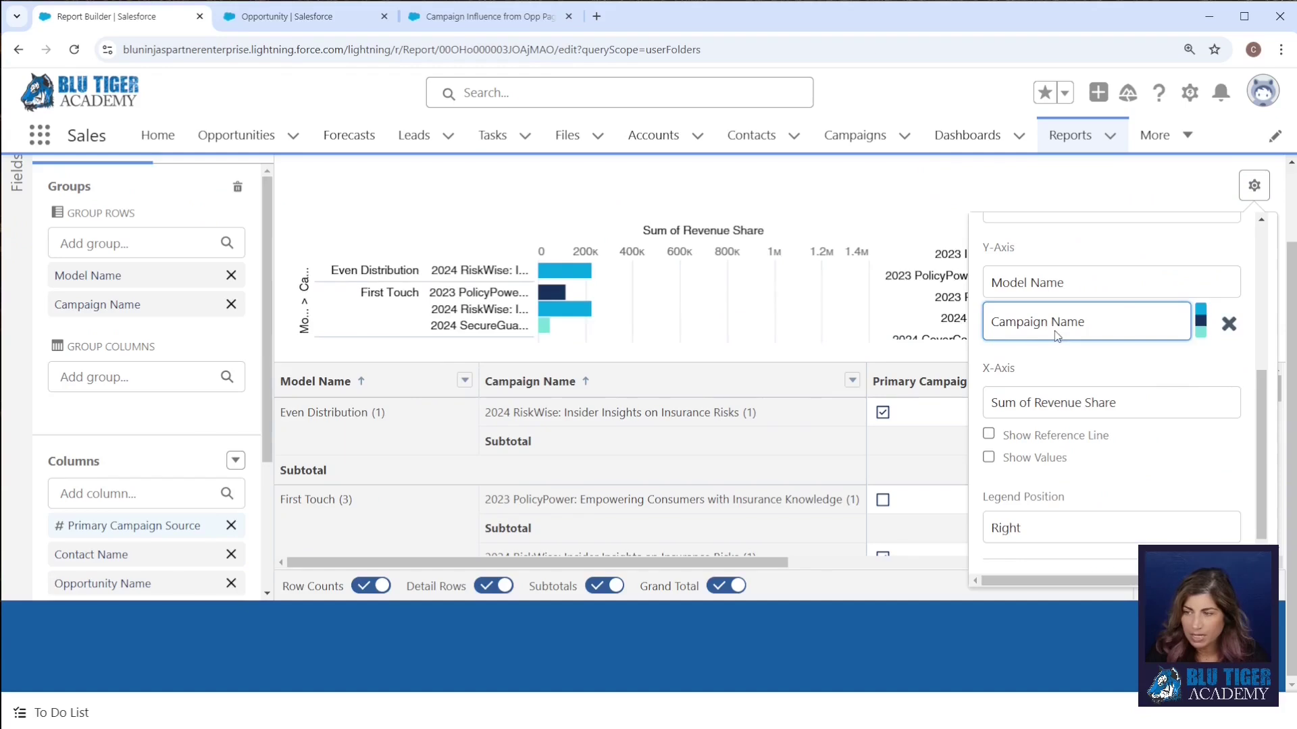
pyautogui.click(1052, 330)
pyautogui.click(1047, 287)
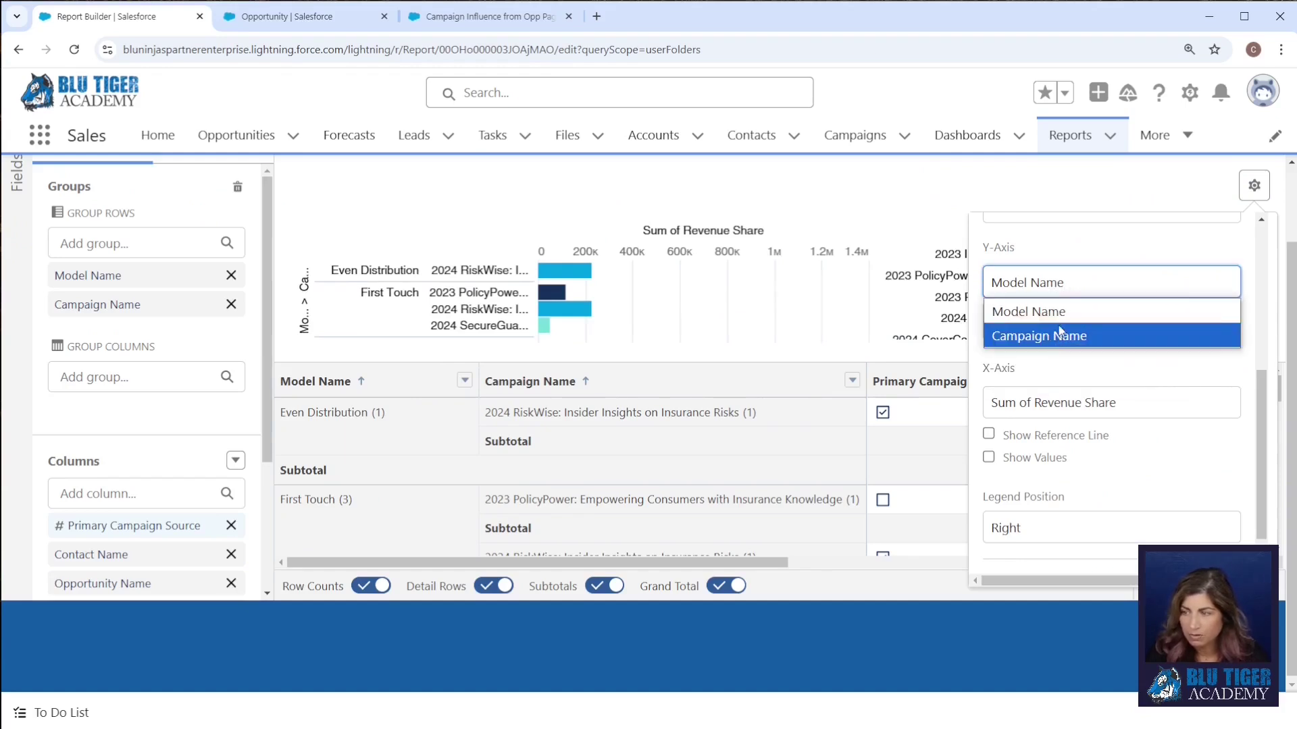
pyautogui.click(1070, 336)
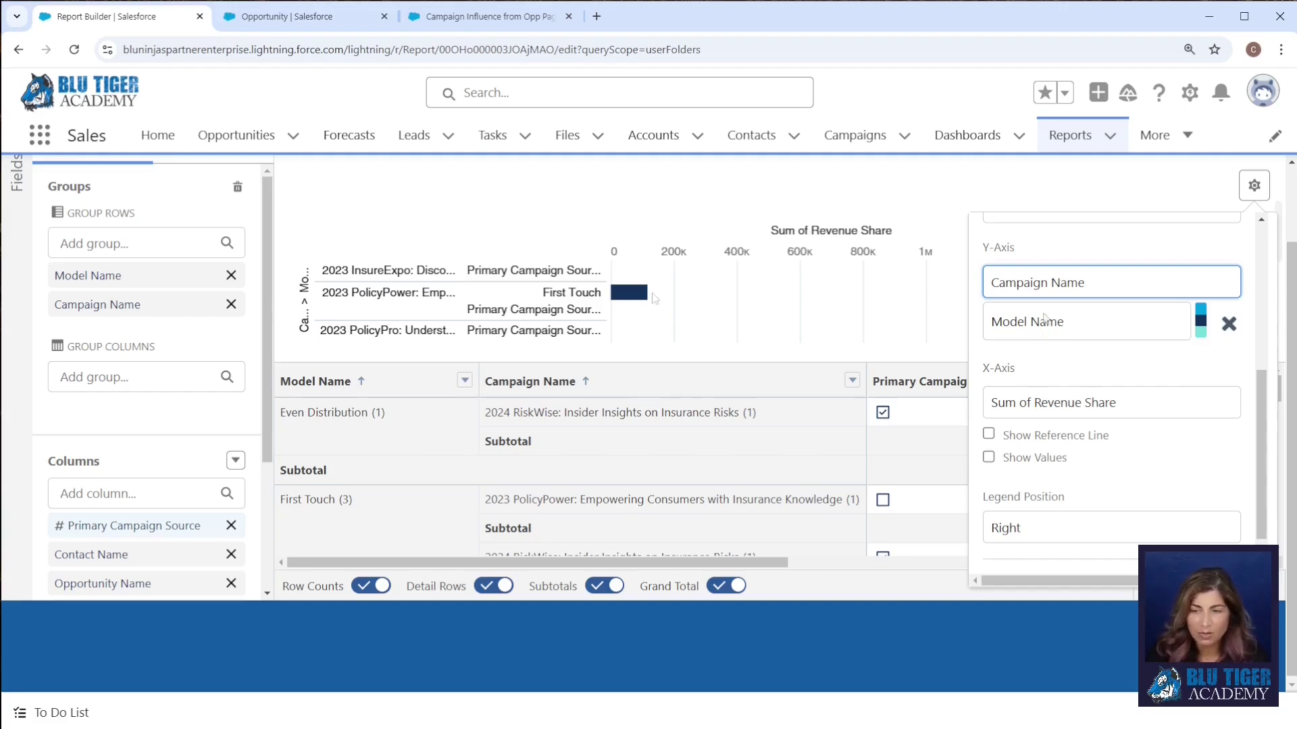
# - Move the Campaign Name grouping above Model Name, then save and run the report
pyautogui.click(88, 304)
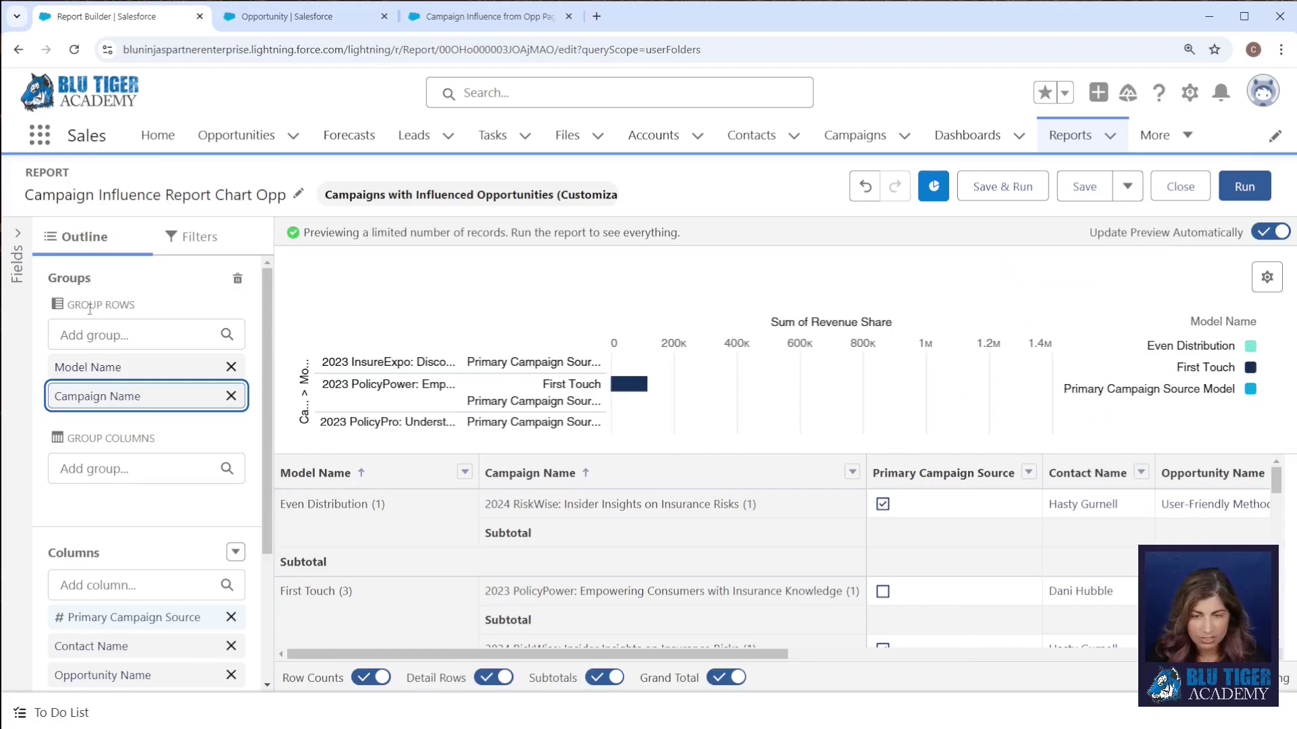
pyautogui.moveTo(96, 387); pyautogui.dragTo(88, 346)
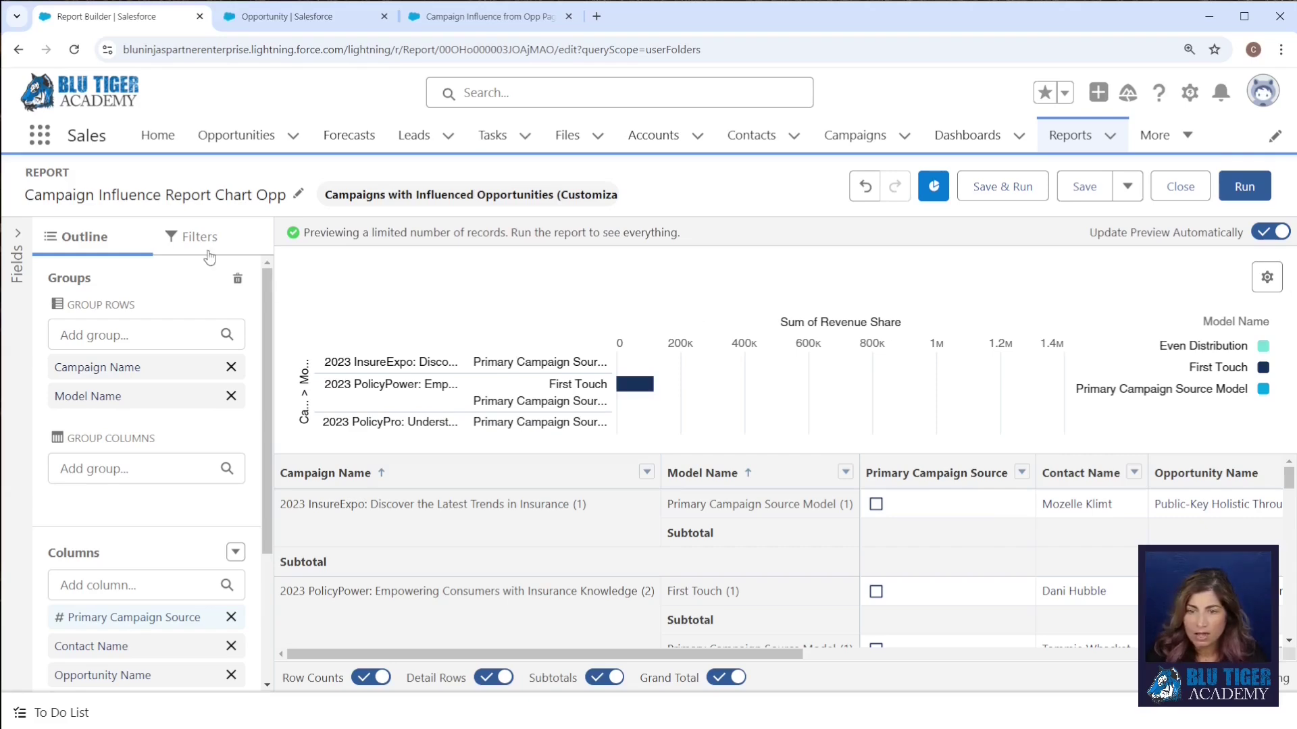
pyautogui.click(189, 238)
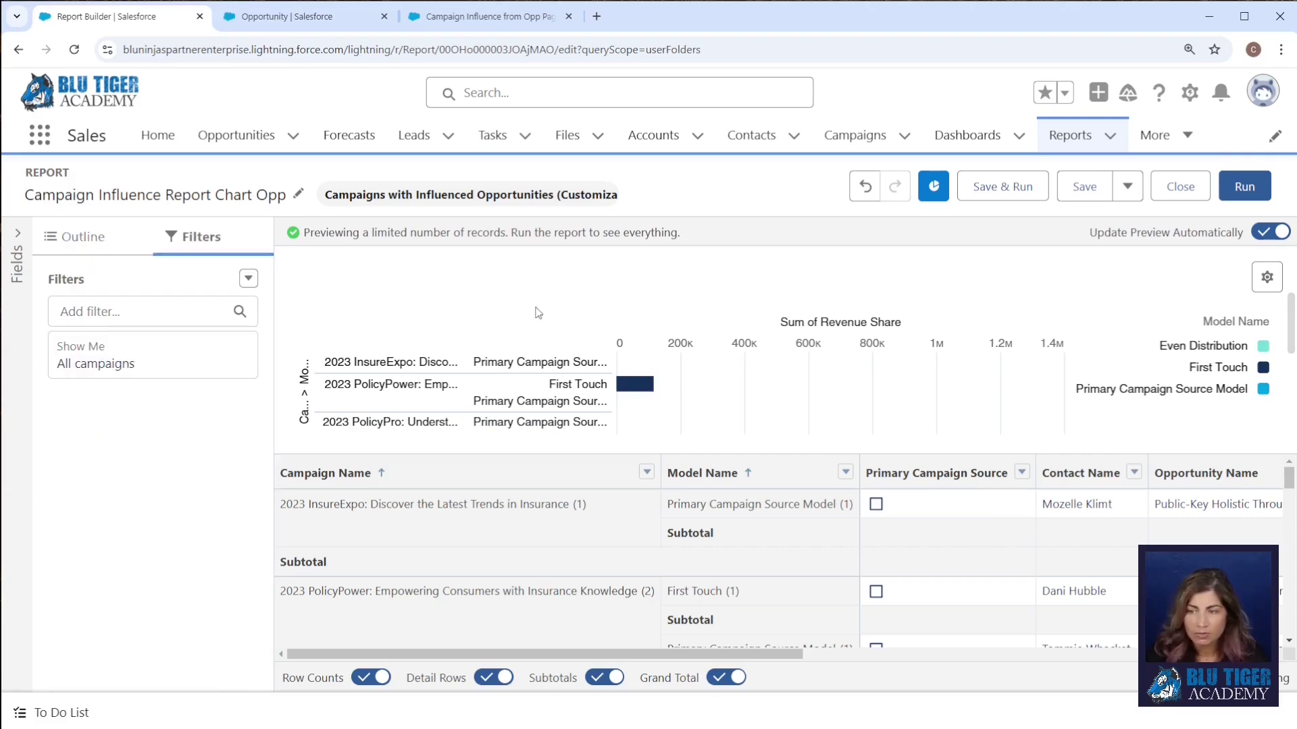
pyautogui.click(1000, 190)
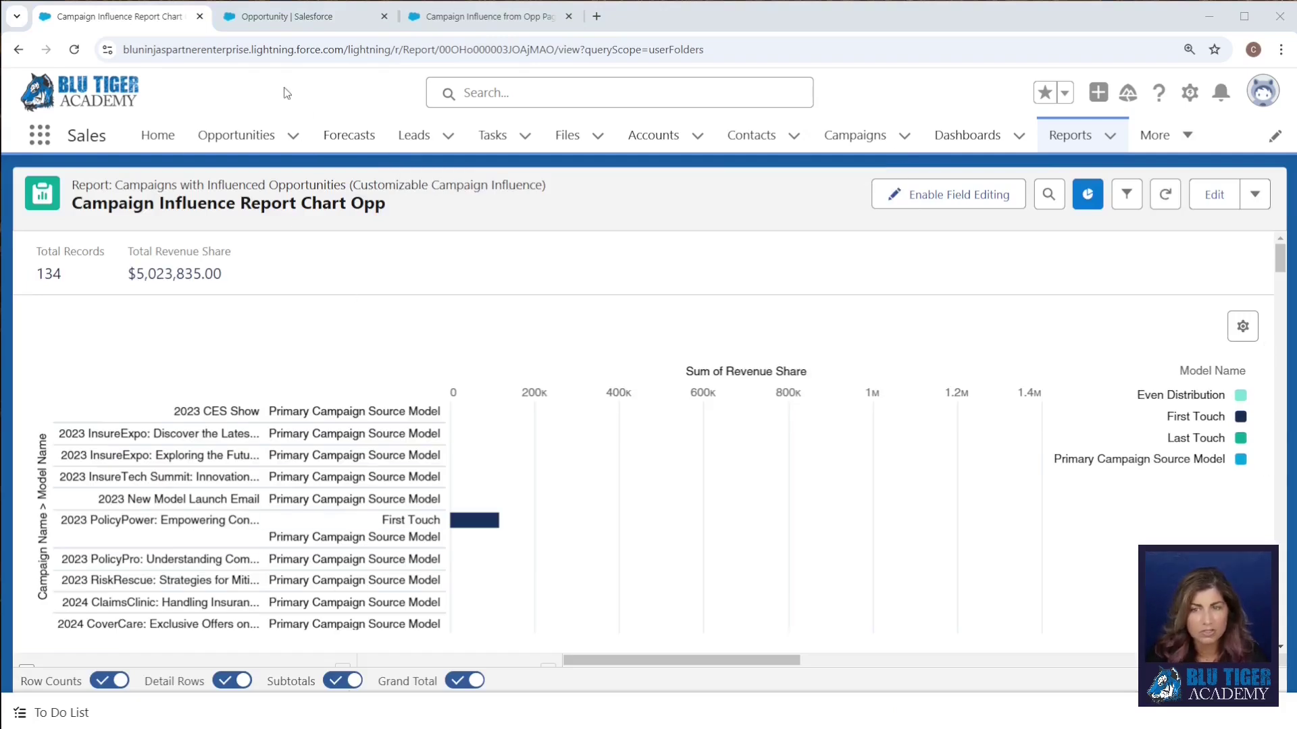
# - Open the Opportunity Record Page for editing in Lightning App Builder
pyautogui.click(283, 18)
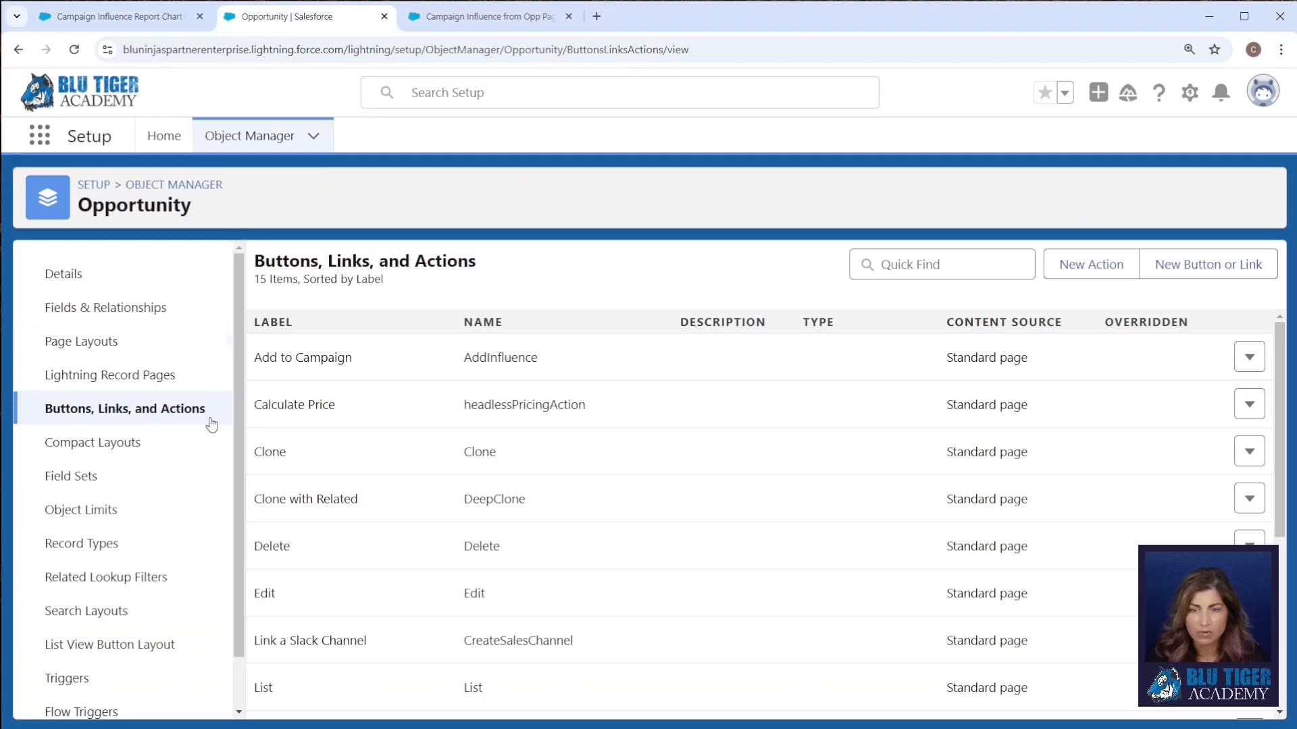
pyautogui.click(138, 376)
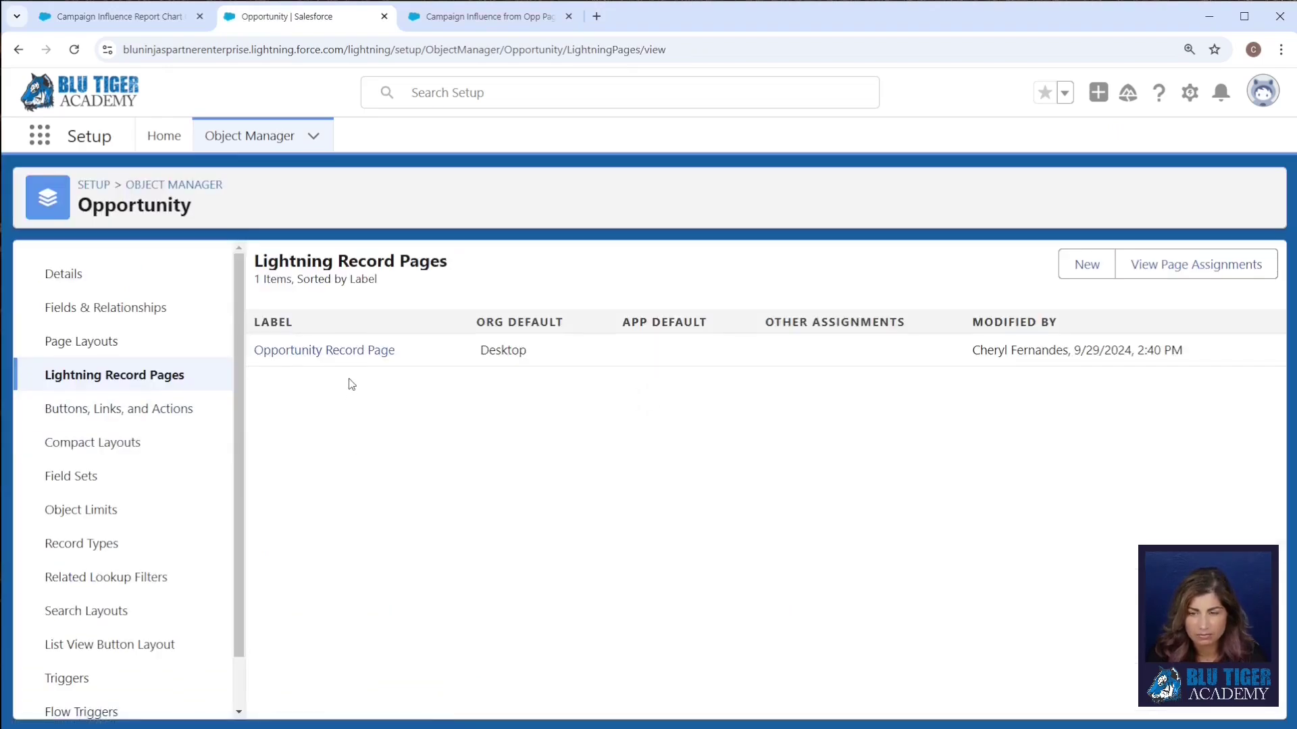
pyautogui.click(324, 350)
pyautogui.click(587, 305)
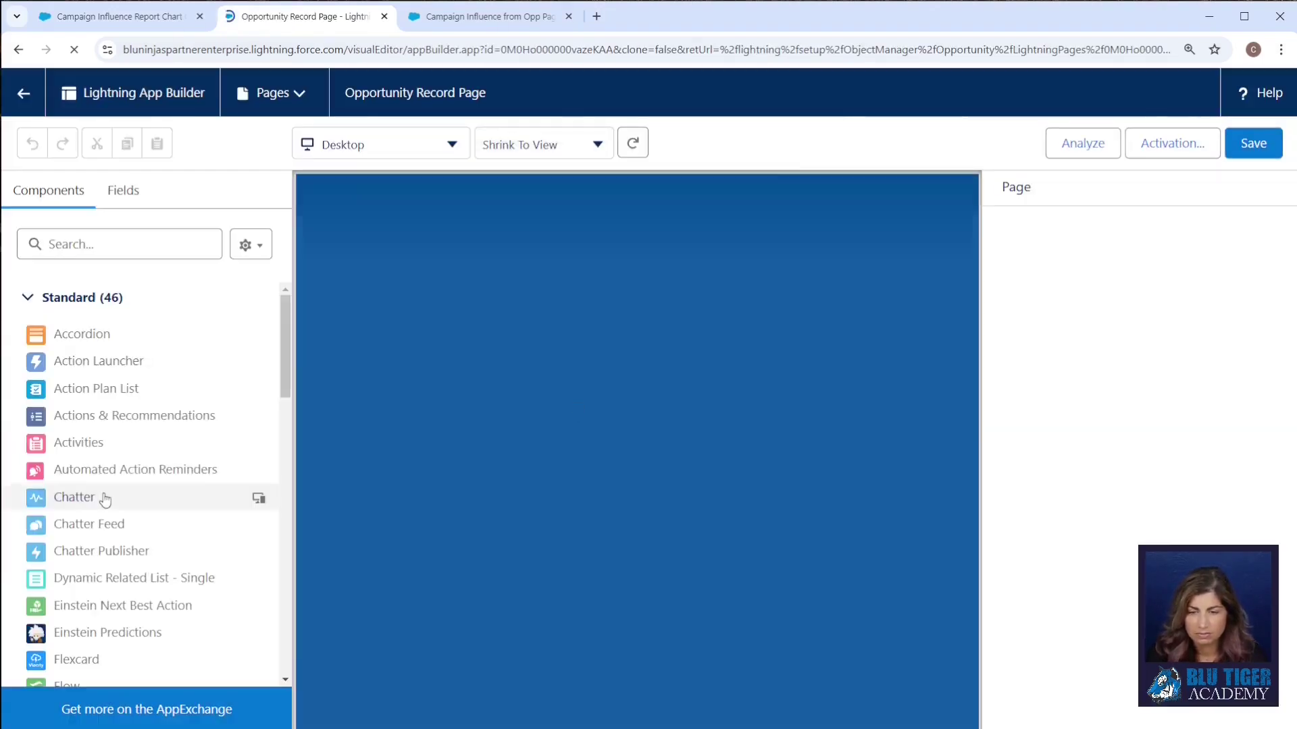
# - Add a Tabs component to the canvas with Details ordered before Related
pyautogui.scroll(-15, 104, 499)
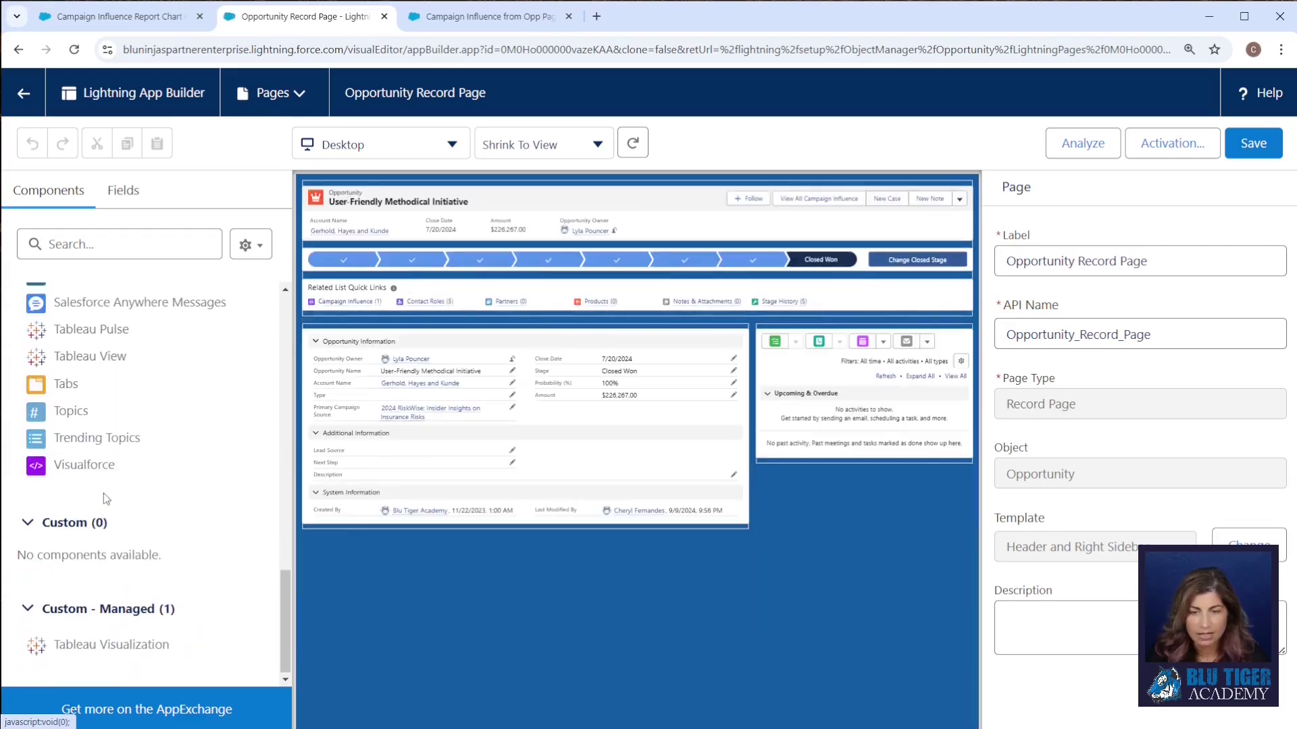
pyautogui.scroll(1, 103, 498)
pyautogui.moveTo(83, 459); pyautogui.dragTo(405, 365)
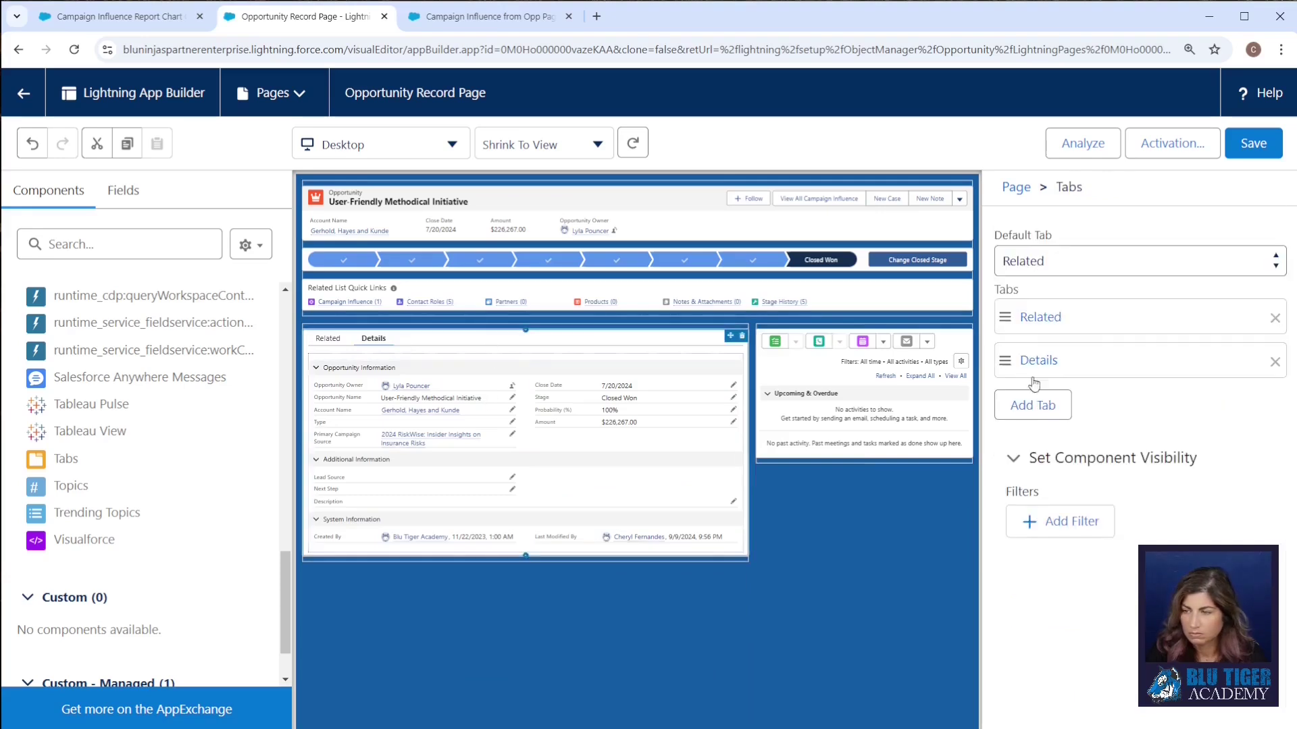
pyautogui.moveTo(1033, 378); pyautogui.dragTo(1035, 314)
# - Give the Related tab the custom label 'Campaign Influence Report'
pyautogui.click(1039, 360)
pyautogui.click(803, 388)
pyautogui.scroll(5, 1080, 628)
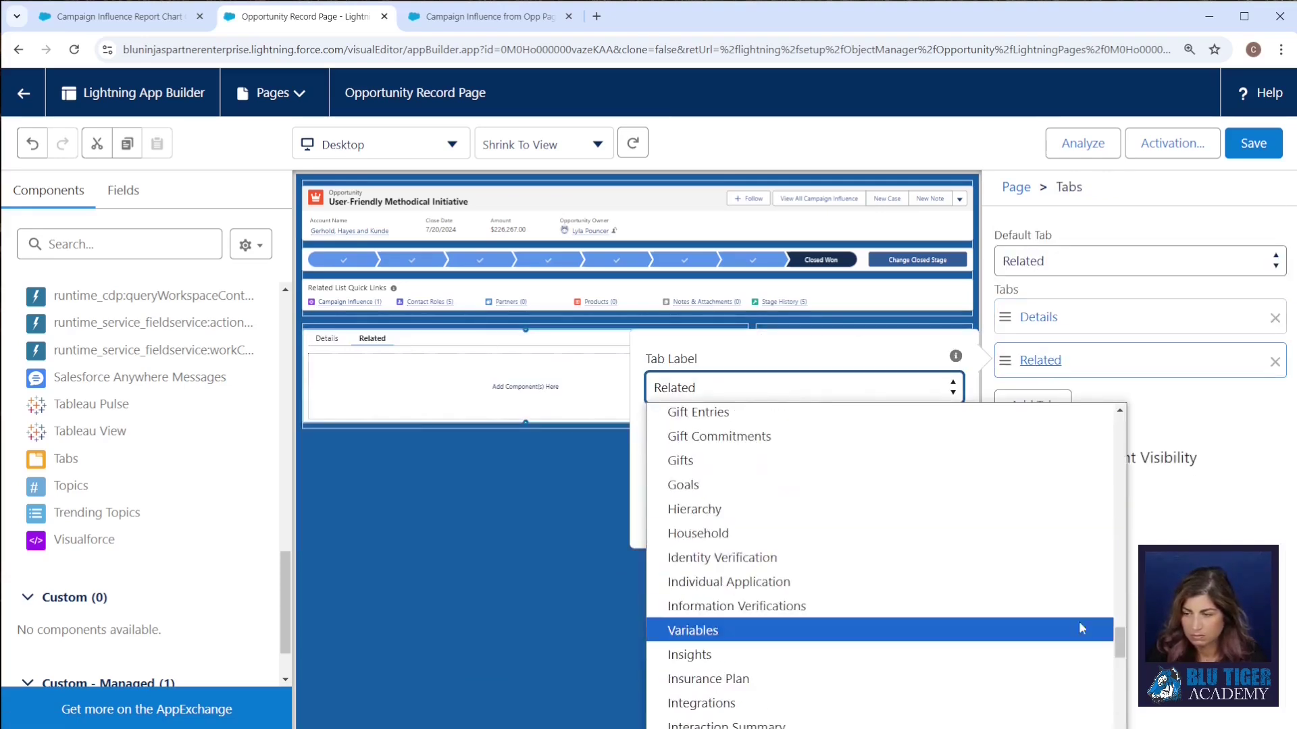
pyautogui.scroll(10, 1082, 628)
pyautogui.click(672, 413)
pyautogui.write('Campaign Influen')
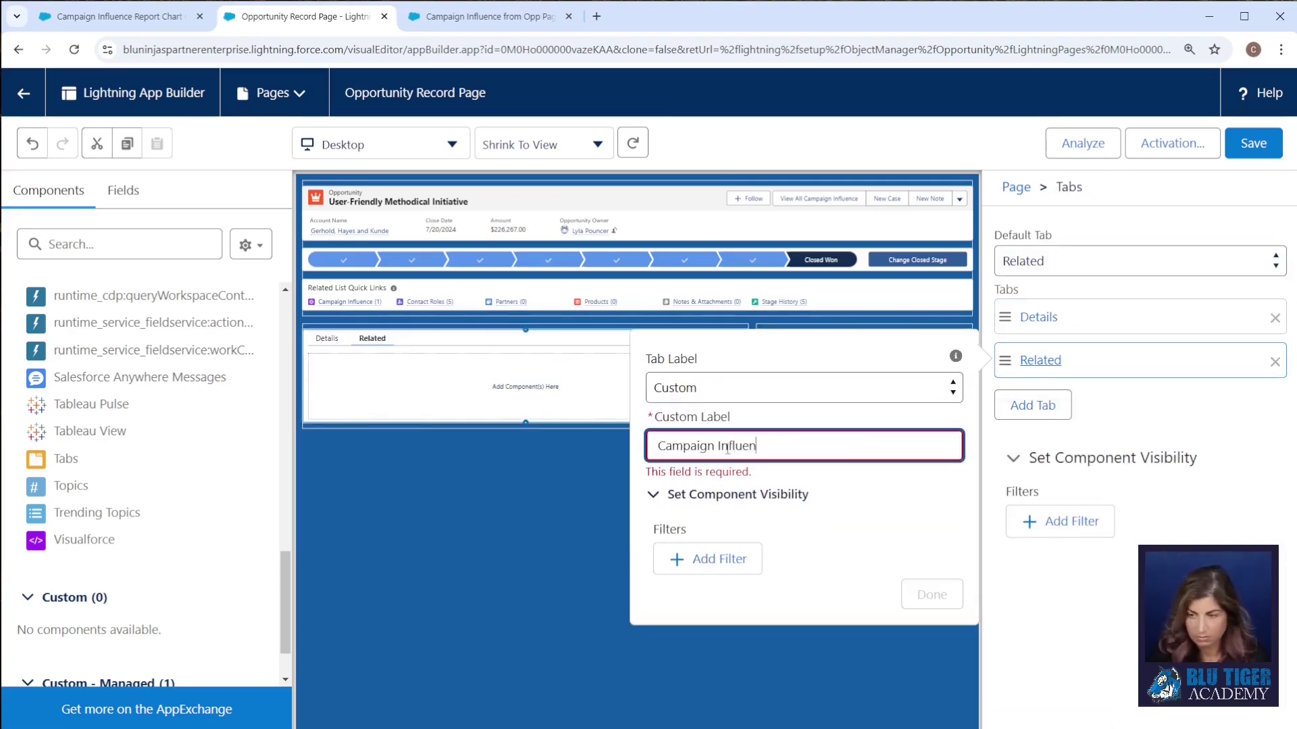
pyautogui.write('ce Report')
pyautogui.click(931, 594)
pyautogui.scroll(8, 192, 471)
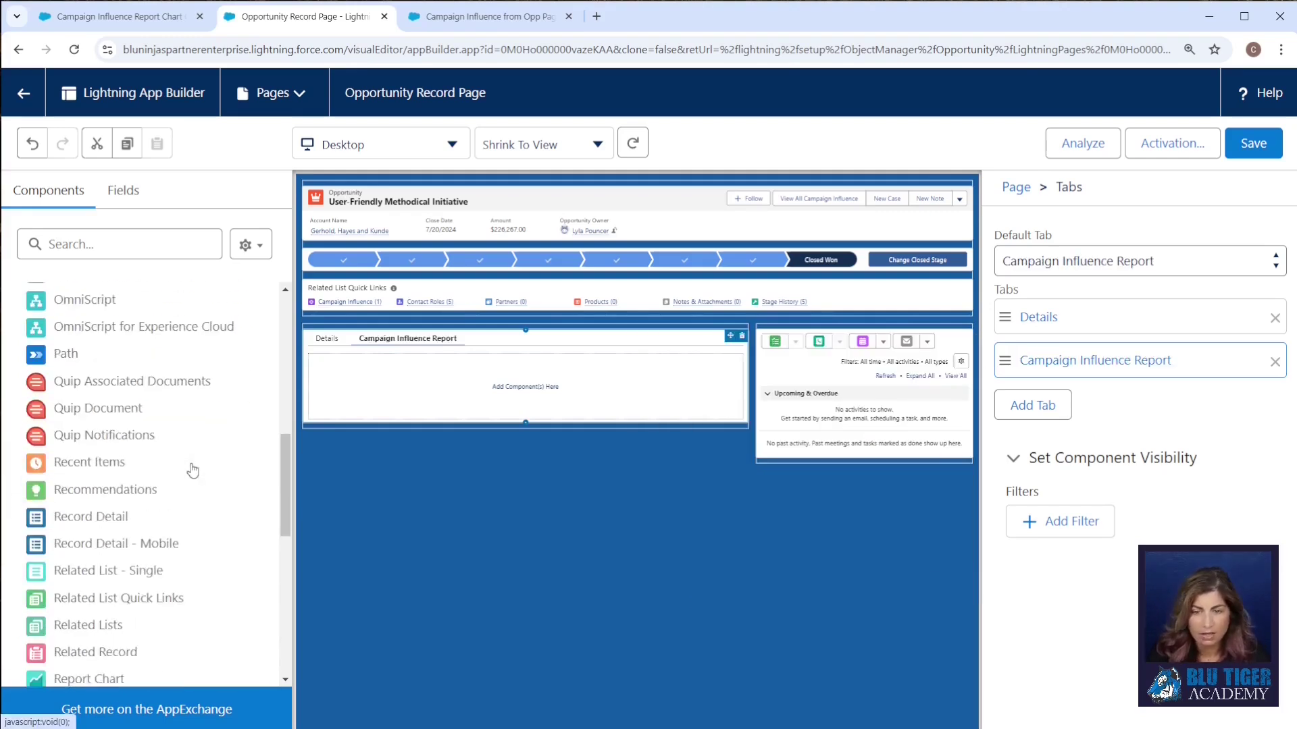
# - Add a report chart to the tab titled 'Campaign Influence by Model'
pyautogui.scroll(2, 191, 470)
pyautogui.scroll(-5, 191, 466)
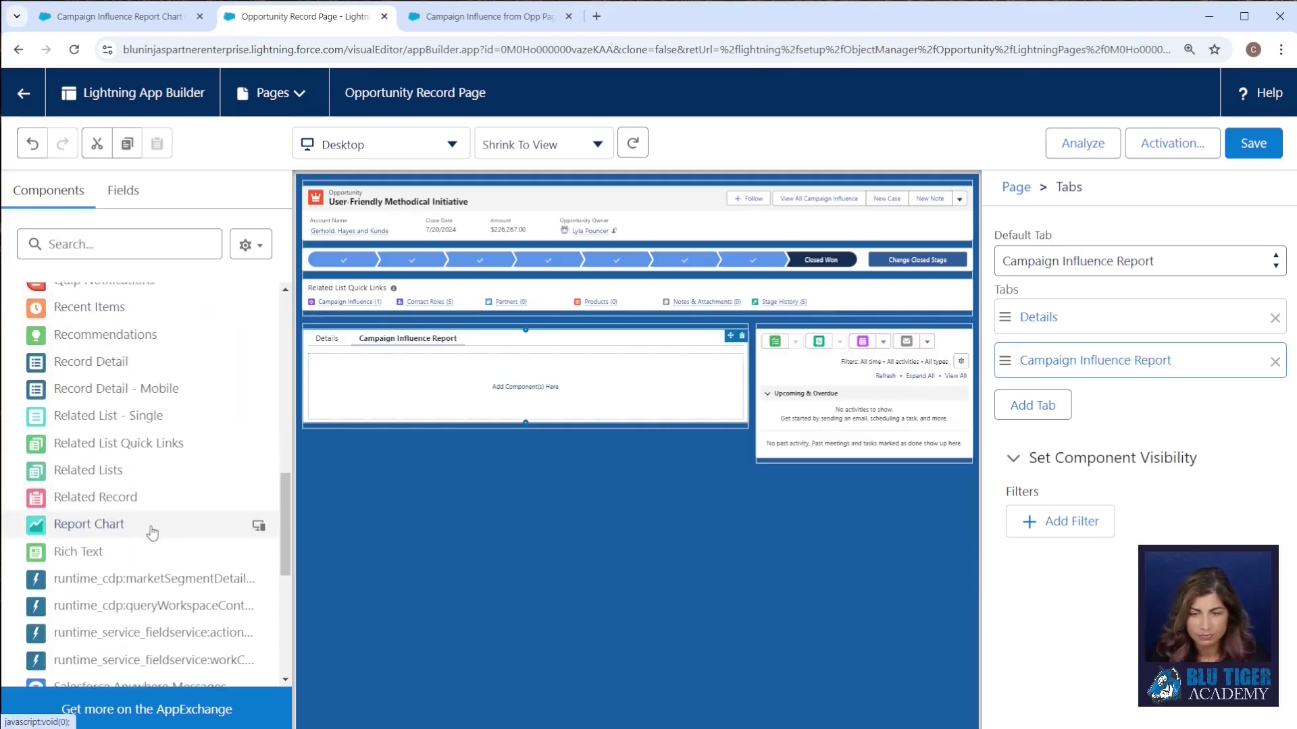
pyautogui.click(152, 534)
pyautogui.click(1083, 404)
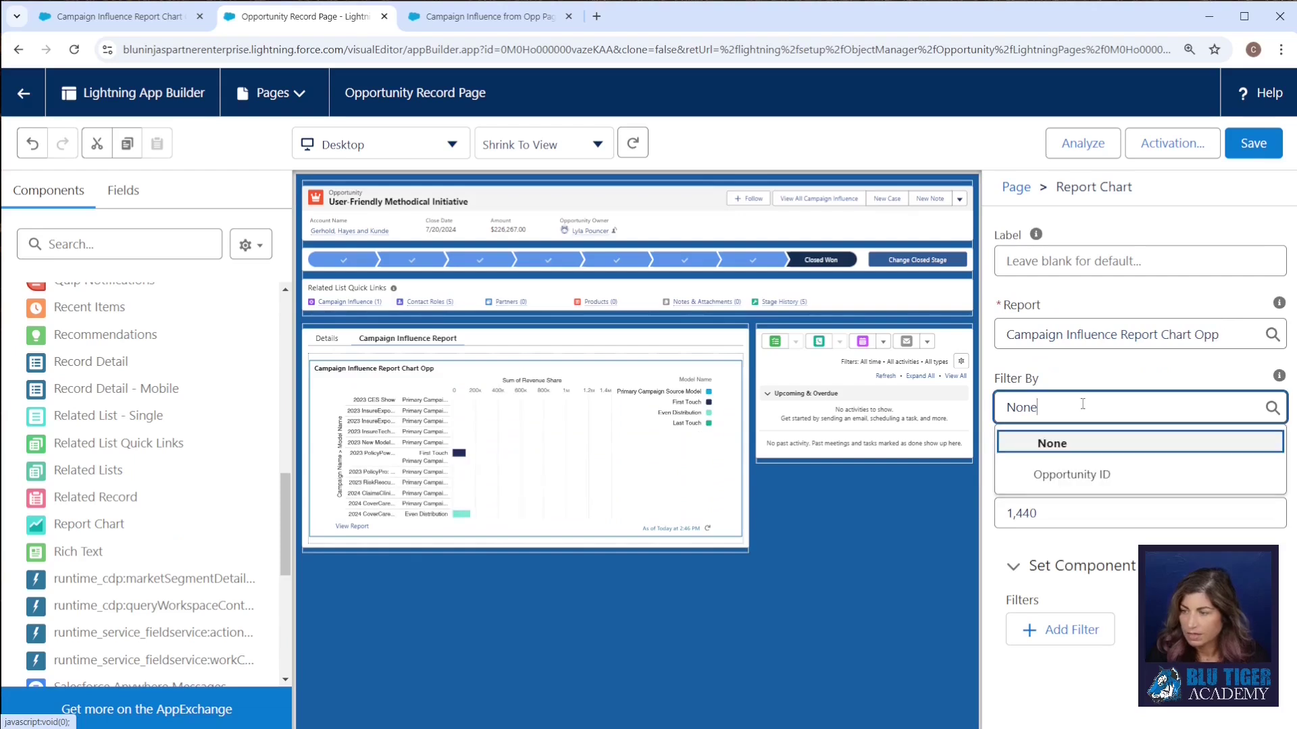
pyautogui.click(1055, 335)
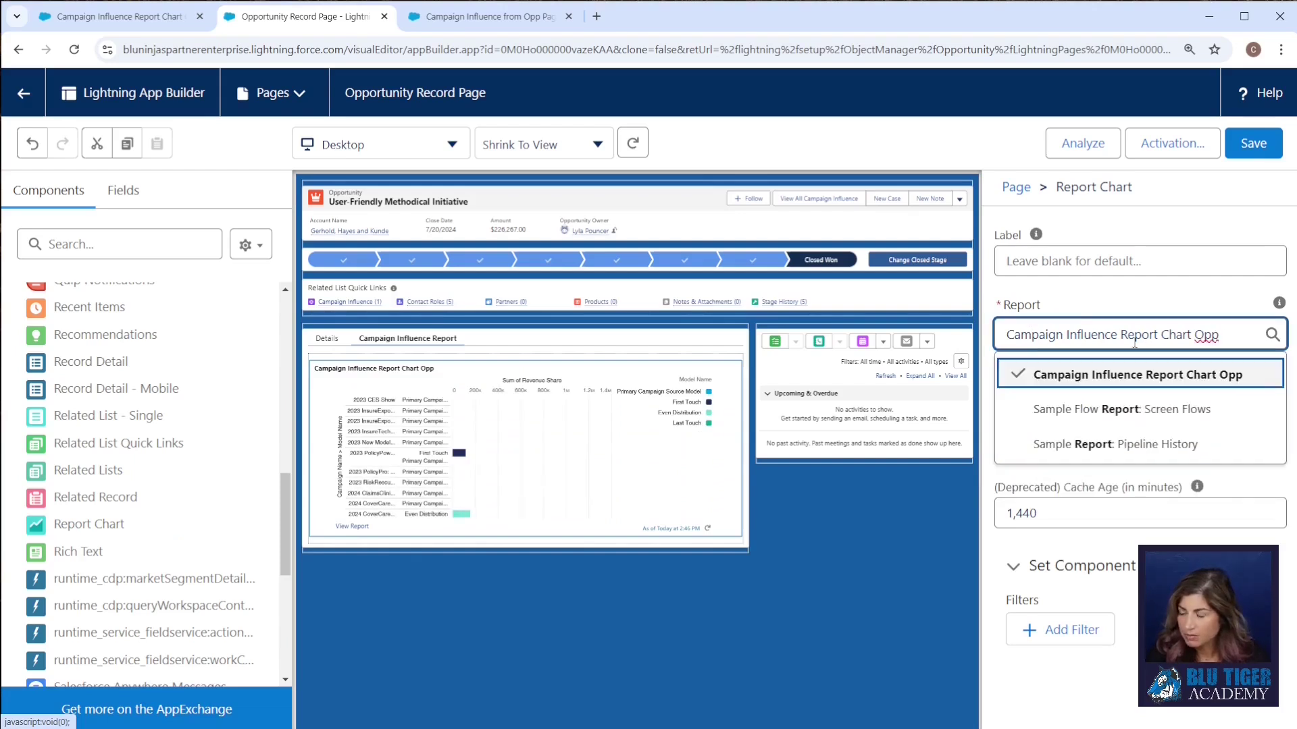
pyautogui.click(1076, 261)
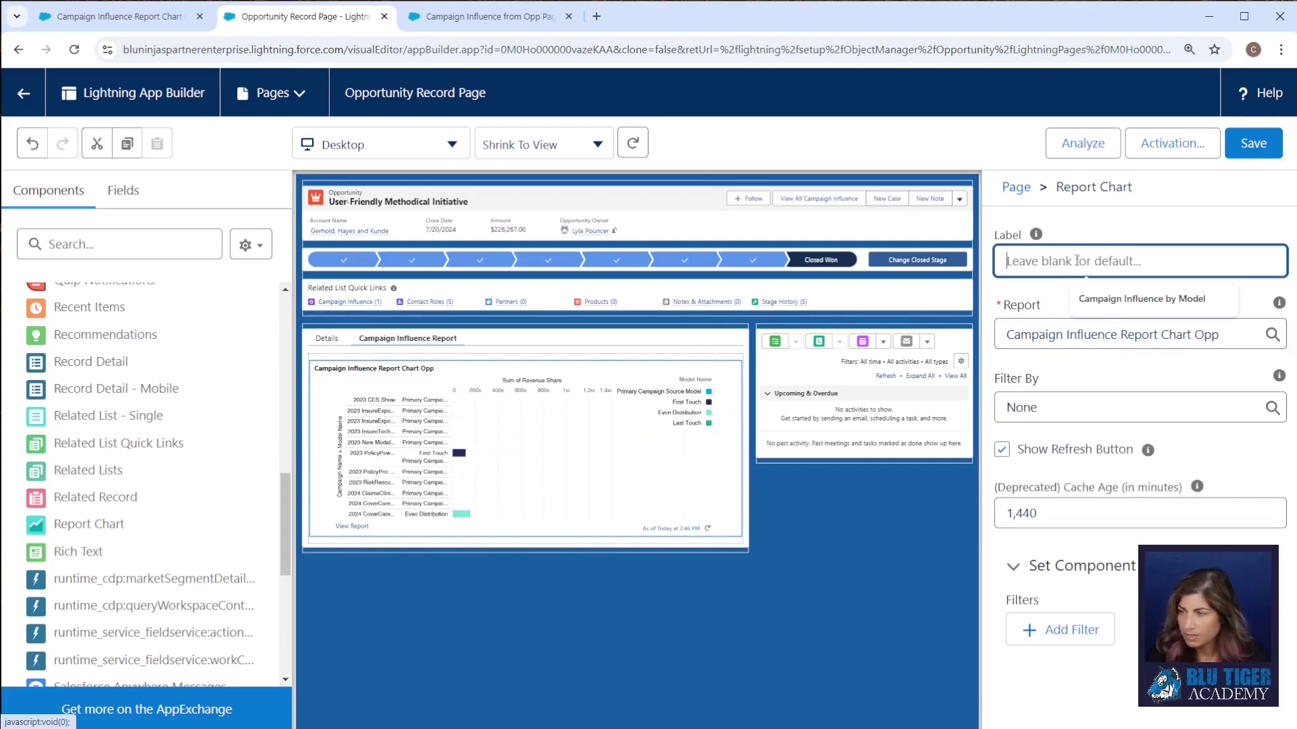
pyautogui.write('Campaign')
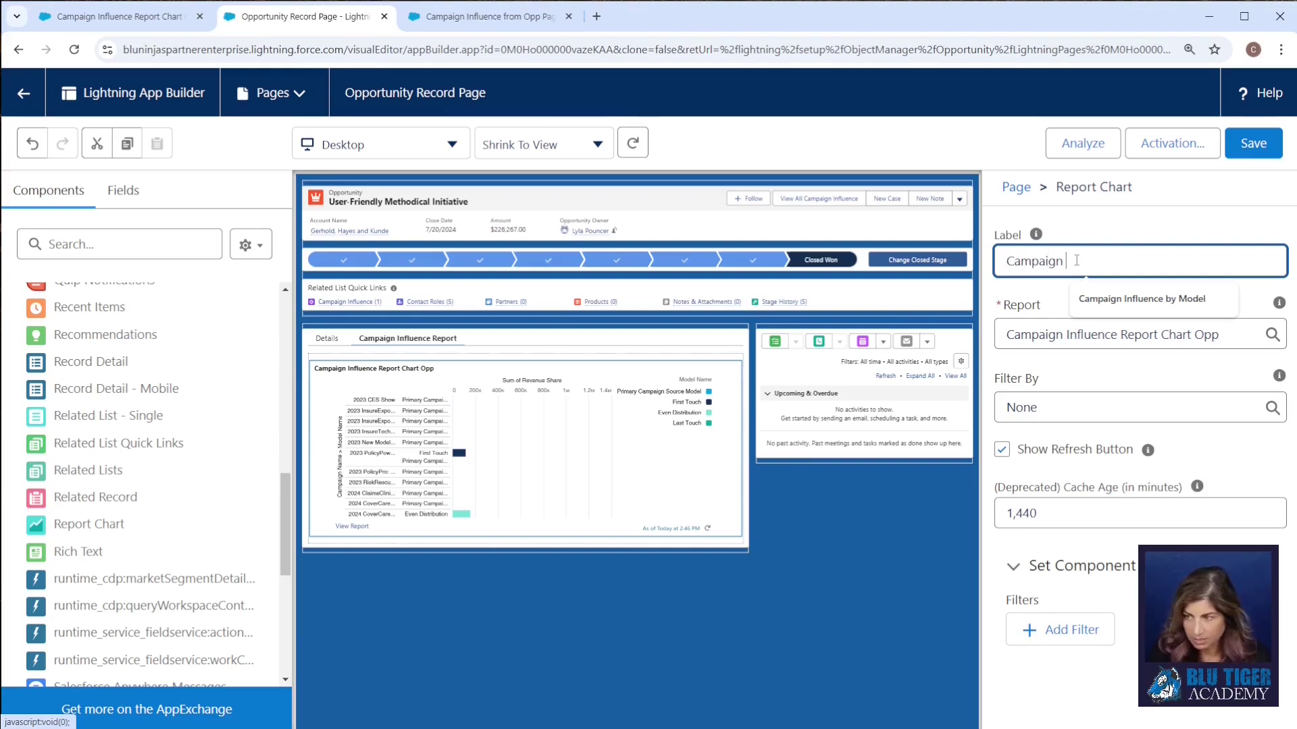
pyautogui.write(' Influence by ')
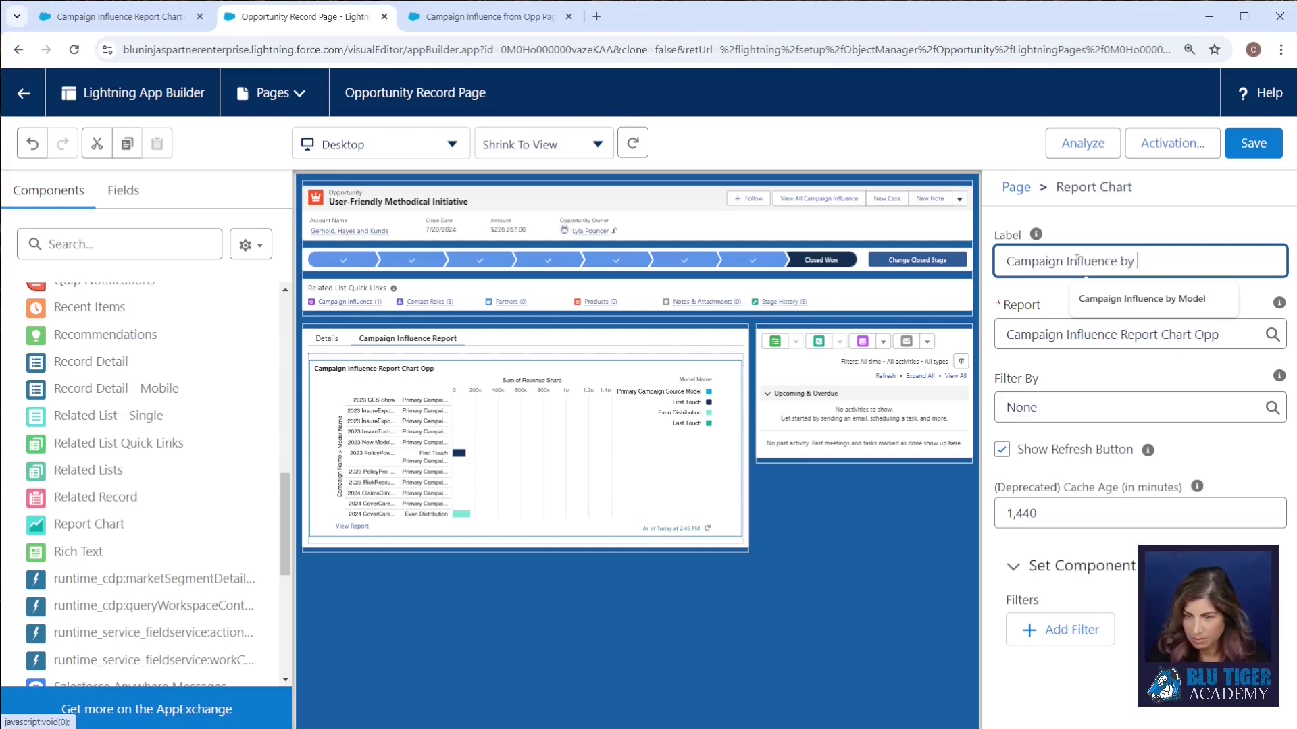
pyautogui.write('Model')
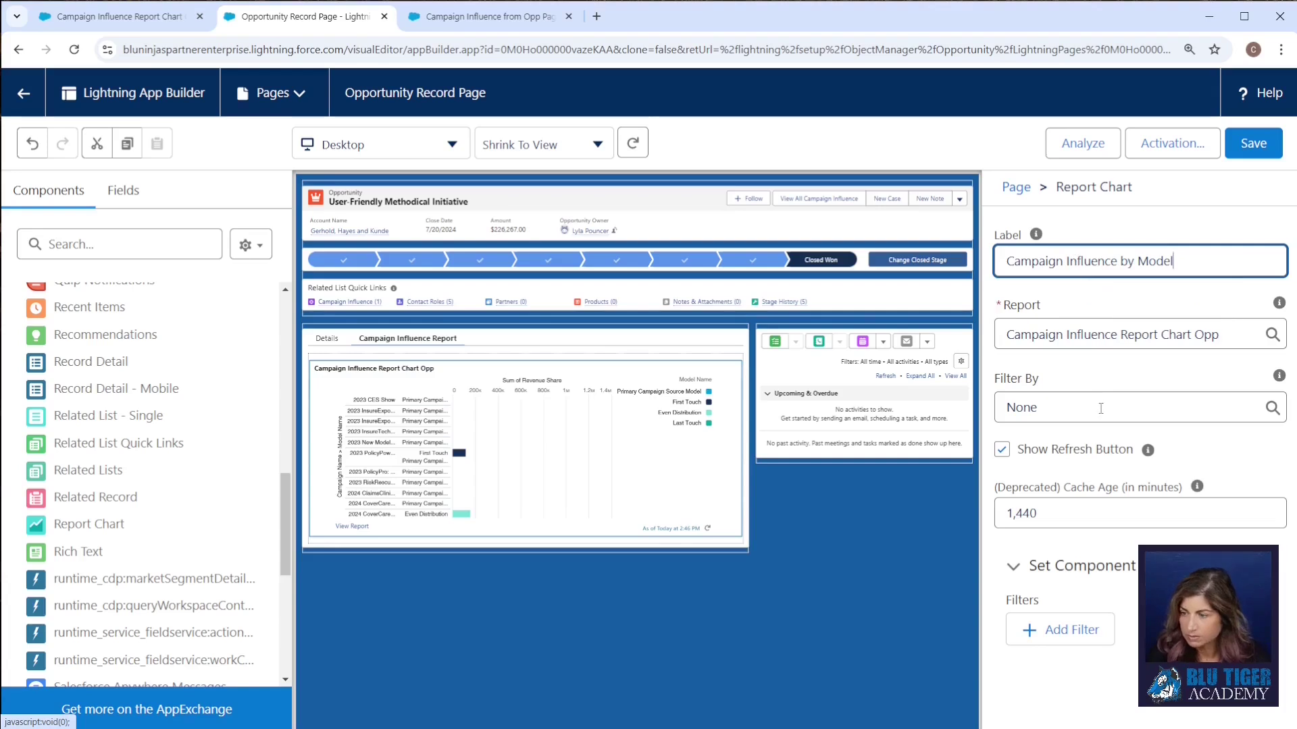
# - Filter the chart by Opportunity ID, save the record page, and return to the report
pyautogui.click(1101, 409)
pyautogui.click(1054, 474)
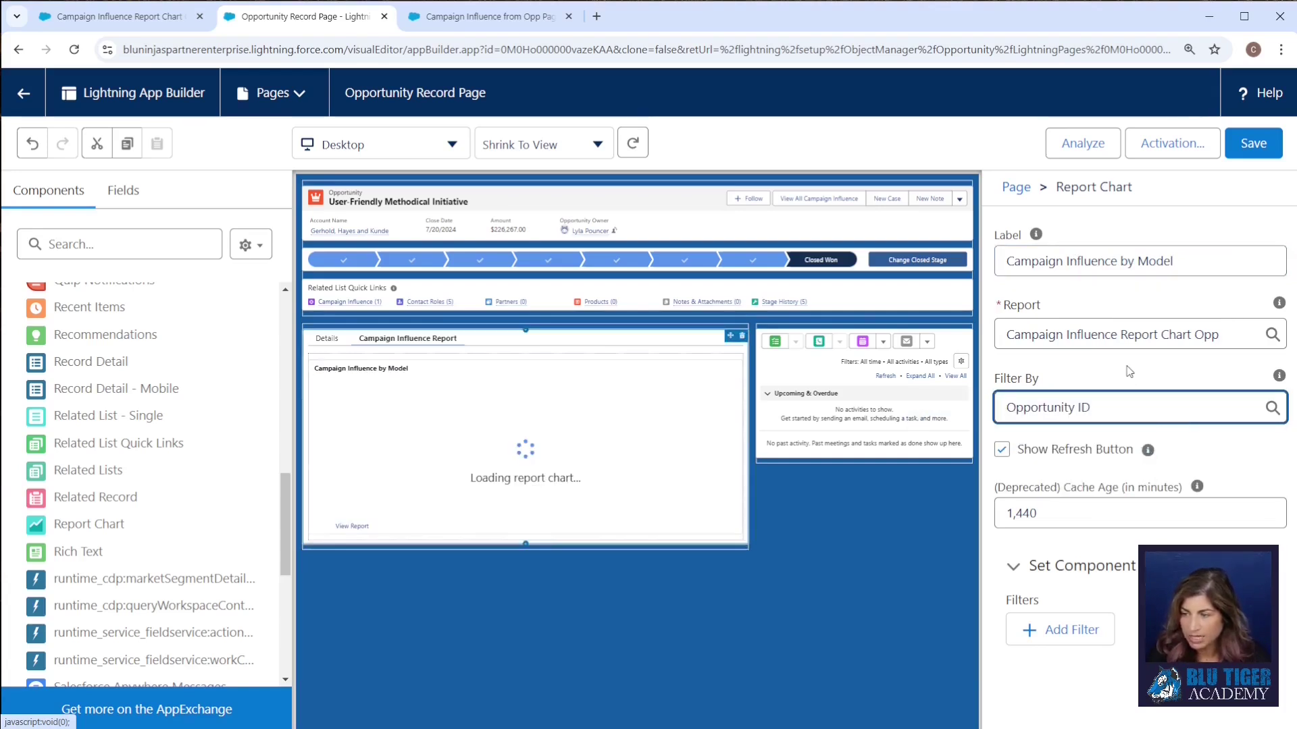
pyautogui.click(1253, 144)
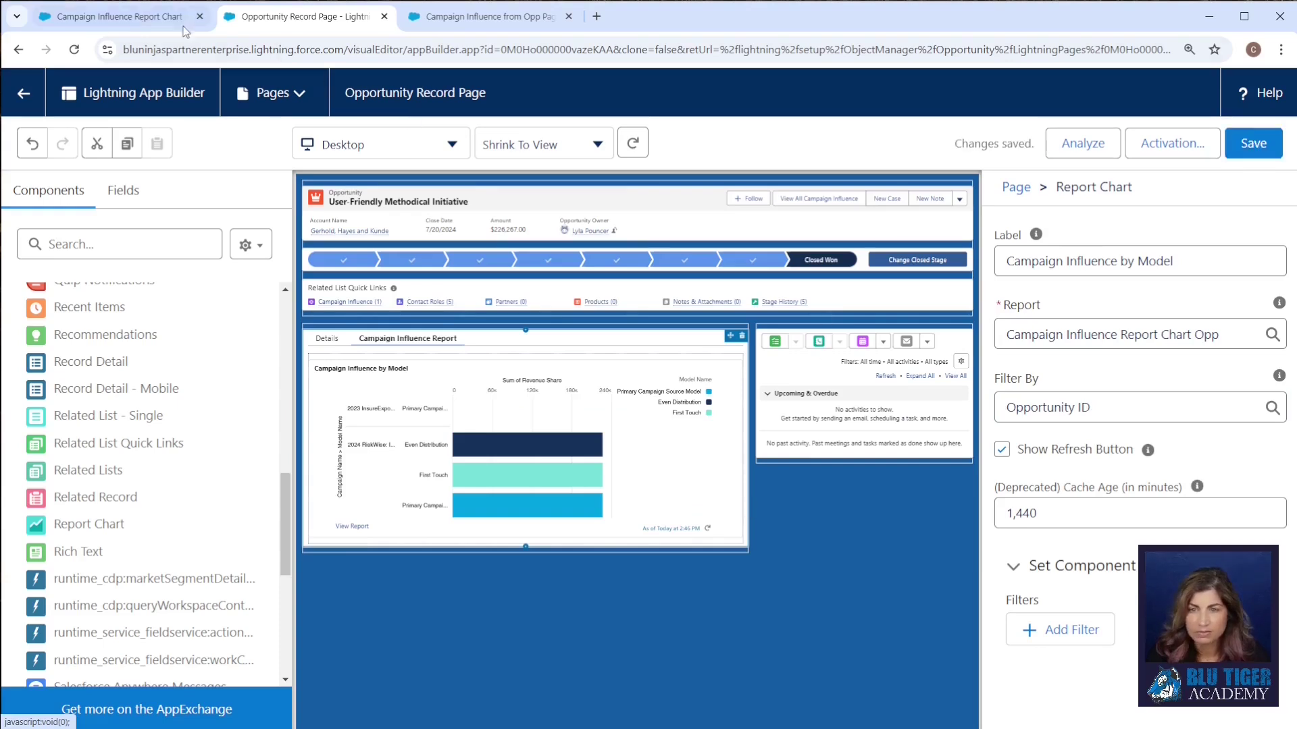
pyautogui.click(118, 16)
# - Open the User-Friendly Methodical Initiative opportunity from the Opportunities list in a new tab
pyautogui.rightClick(253, 146)
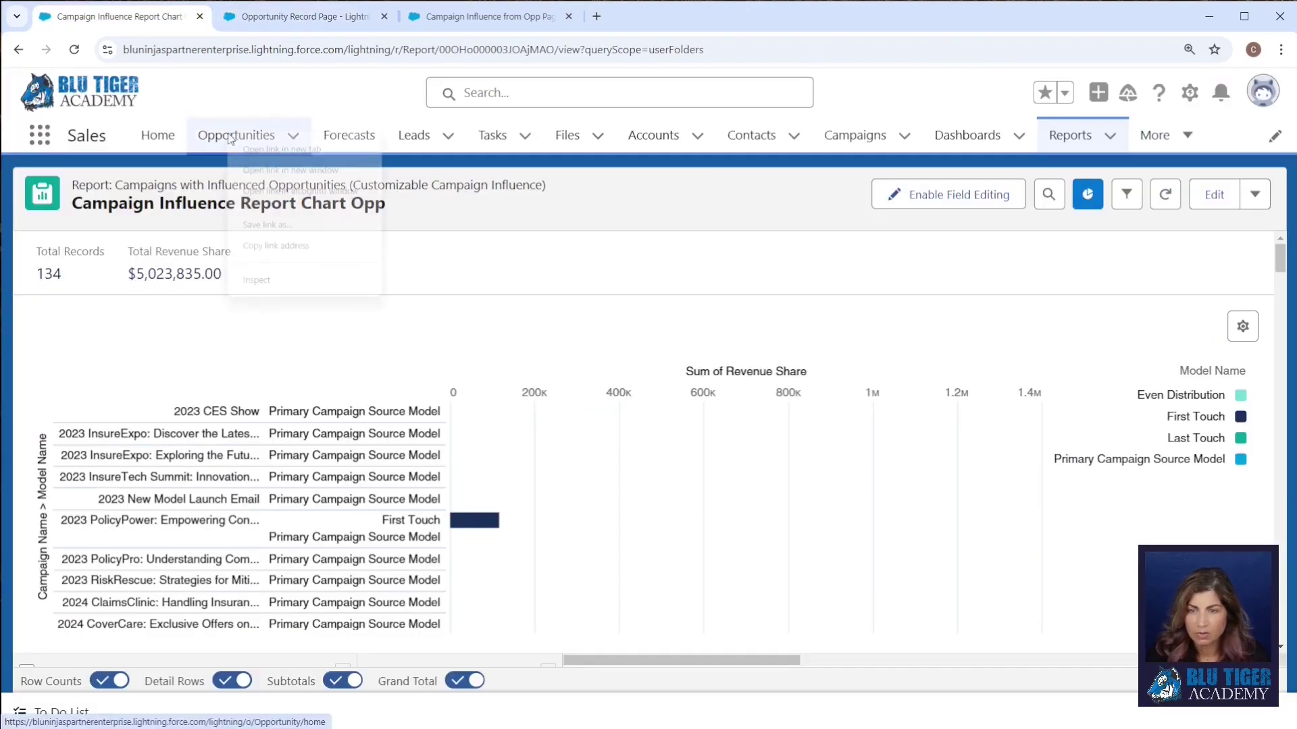
pyautogui.click(272, 147)
pyautogui.click(252, 20)
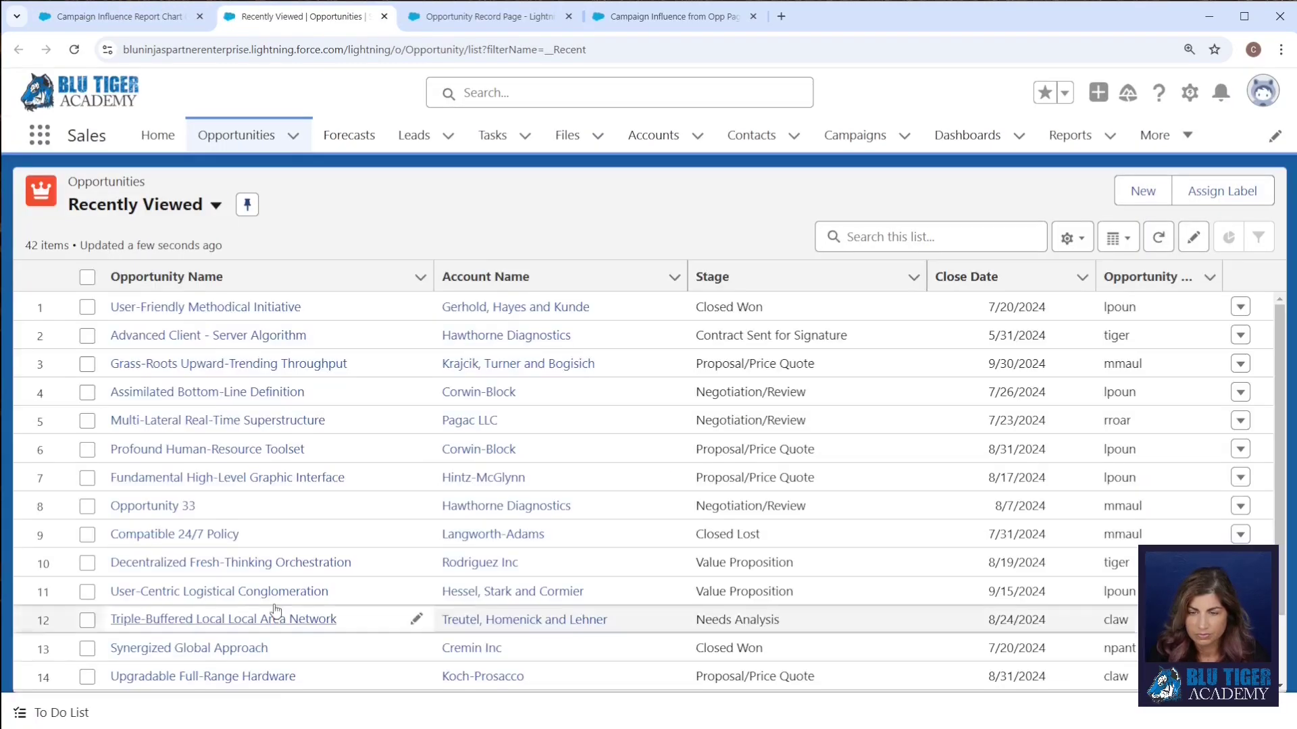
pyautogui.click(210, 379)
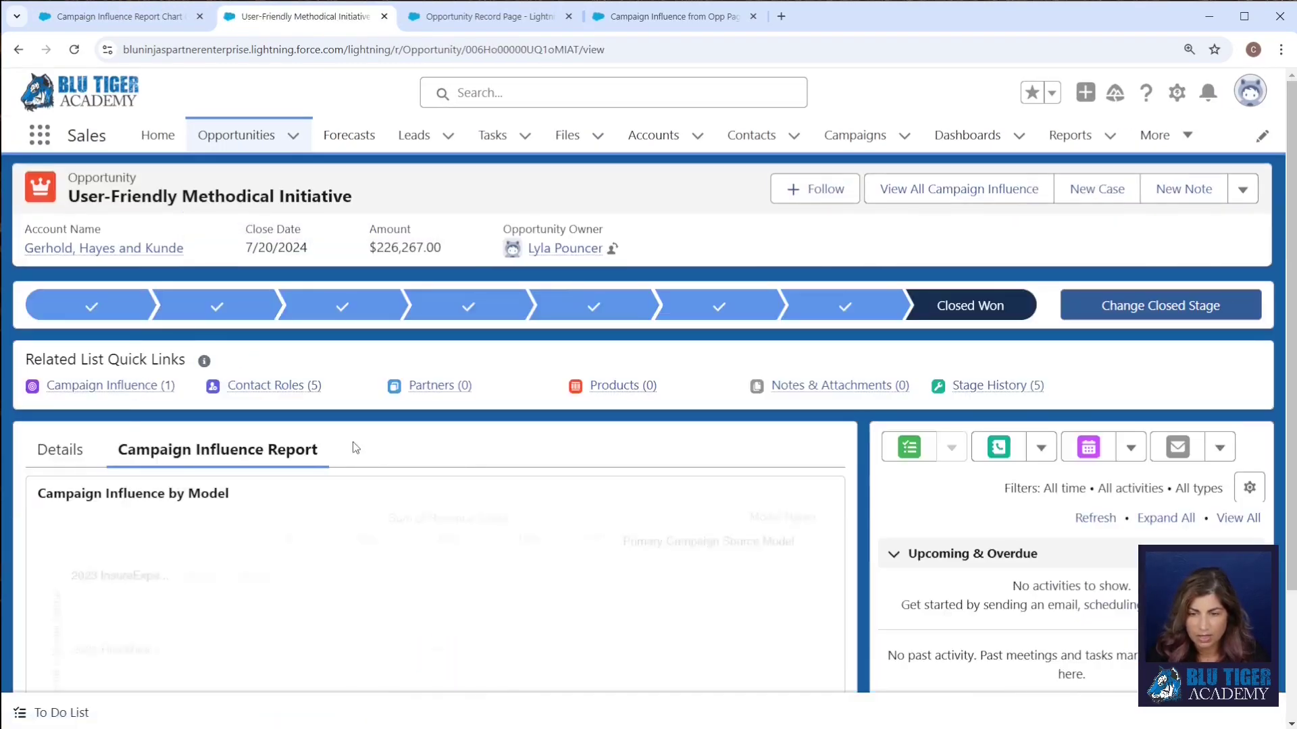
pyautogui.scroll(-2, 414, 527)
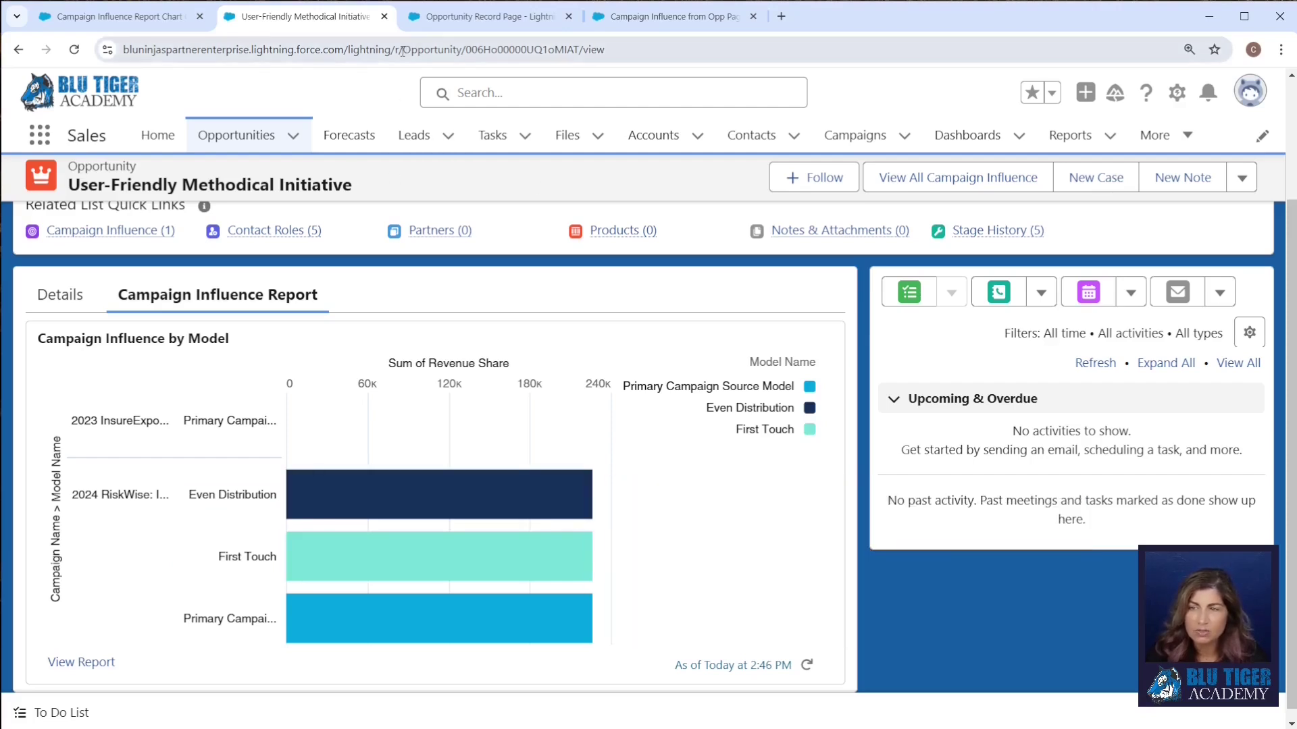
# - Turn on Show Values in the influence report chart's properties and save the report
pyautogui.click(87, 19)
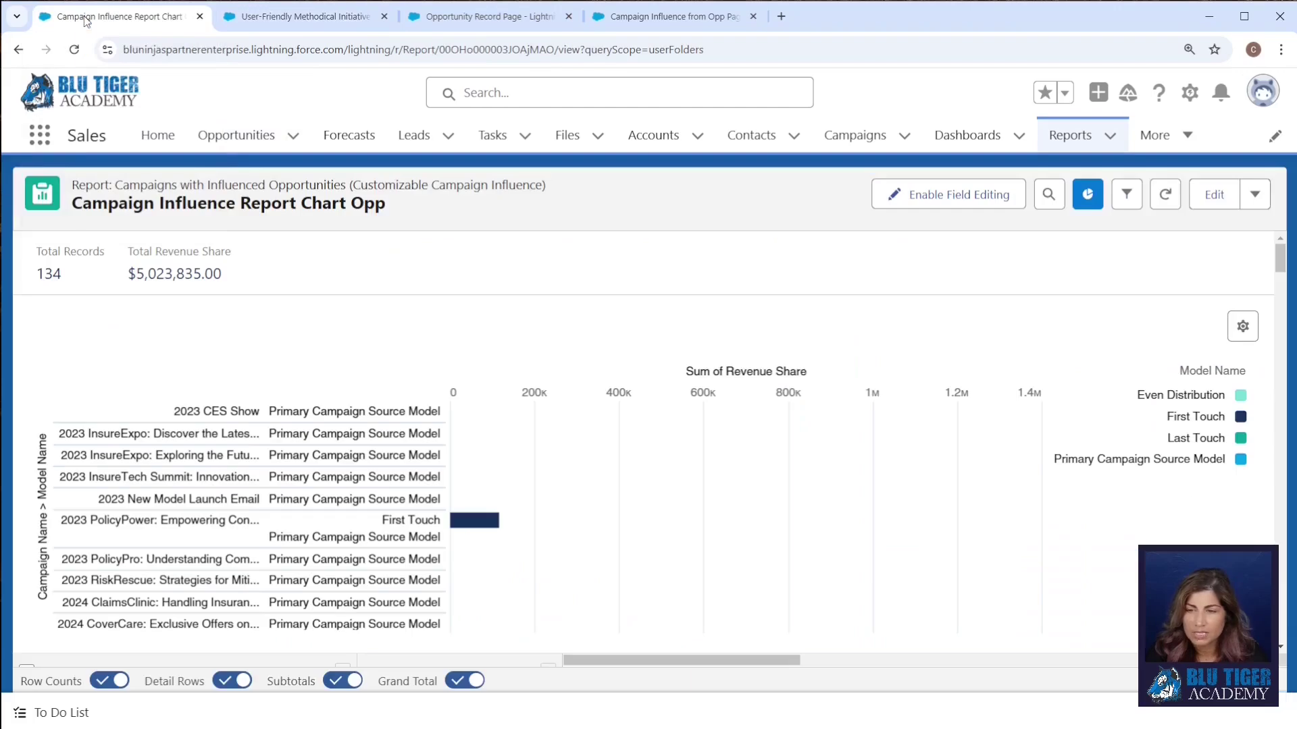
pyautogui.click(1243, 326)
pyautogui.scroll(-5, 1016, 463)
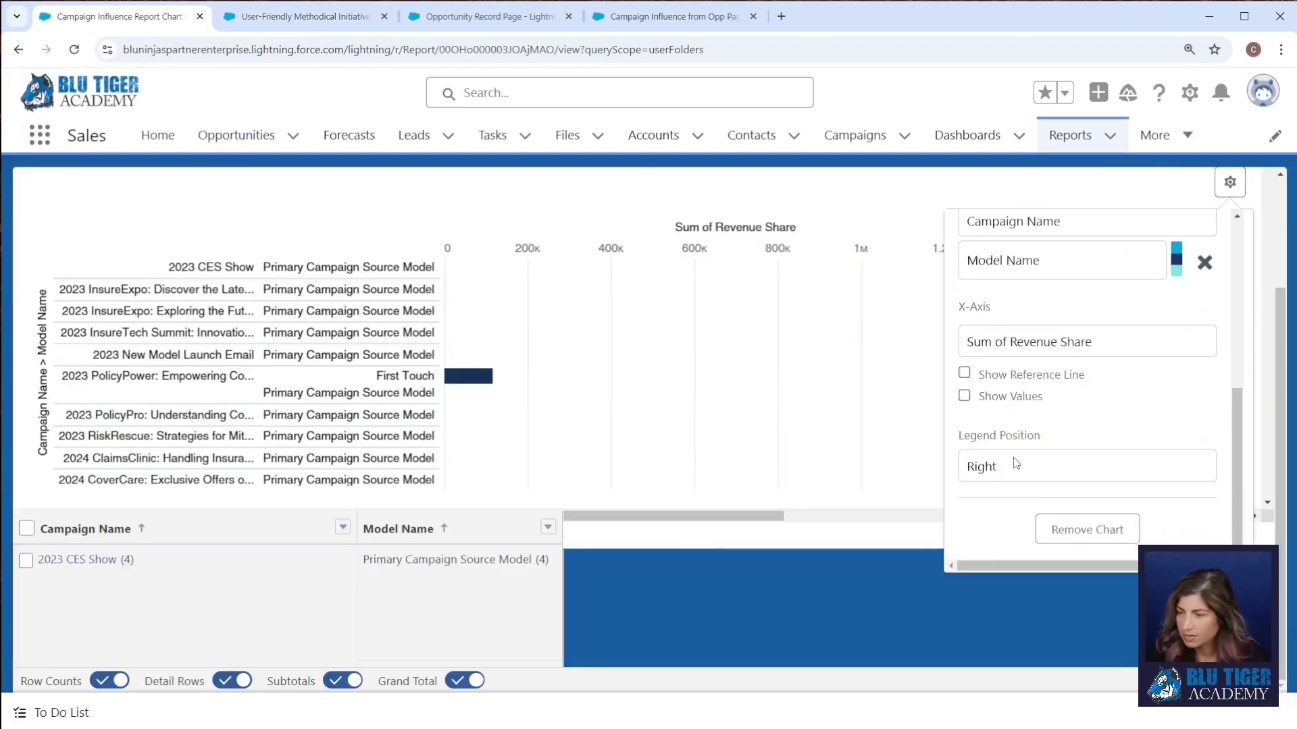
pyautogui.click(965, 396)
pyautogui.scroll(8, 983, 323)
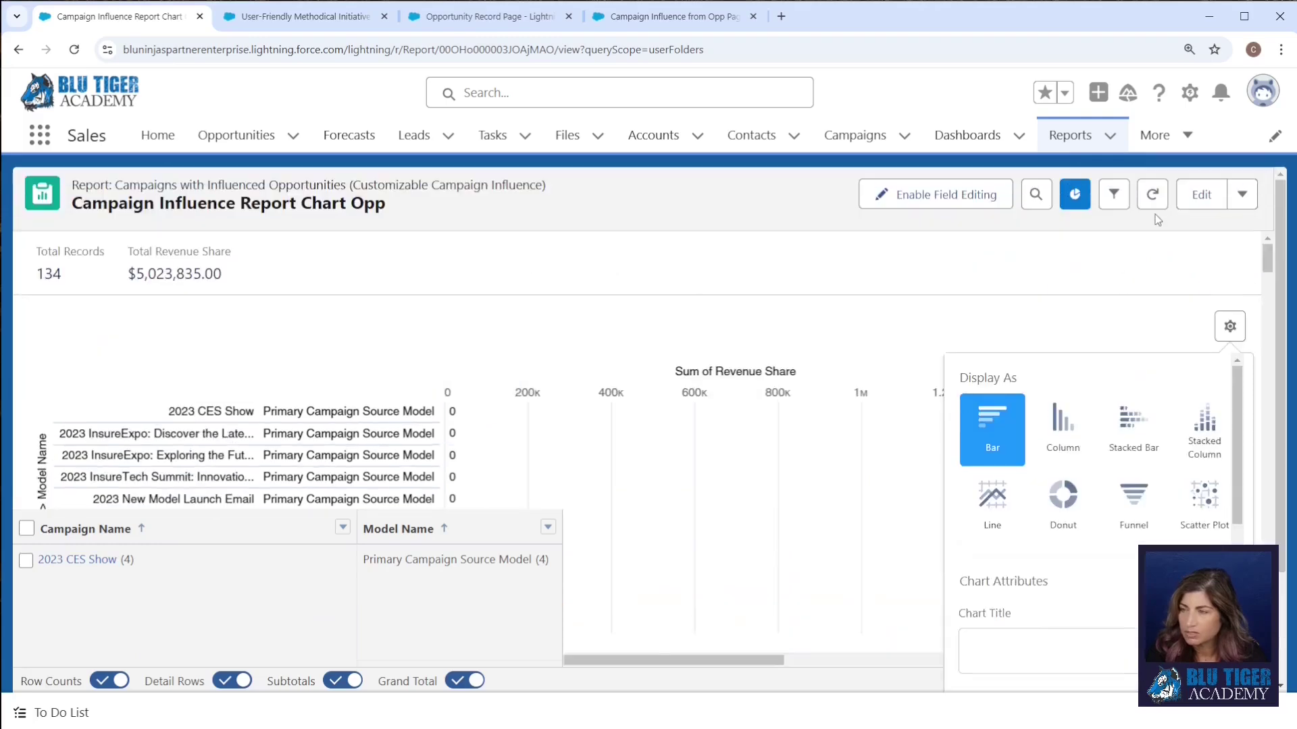
pyautogui.click(1241, 195)
pyautogui.click(1247, 263)
# - Refresh the opportunity's influence chart to show bar values, then go to Reports
pyautogui.click(304, 17)
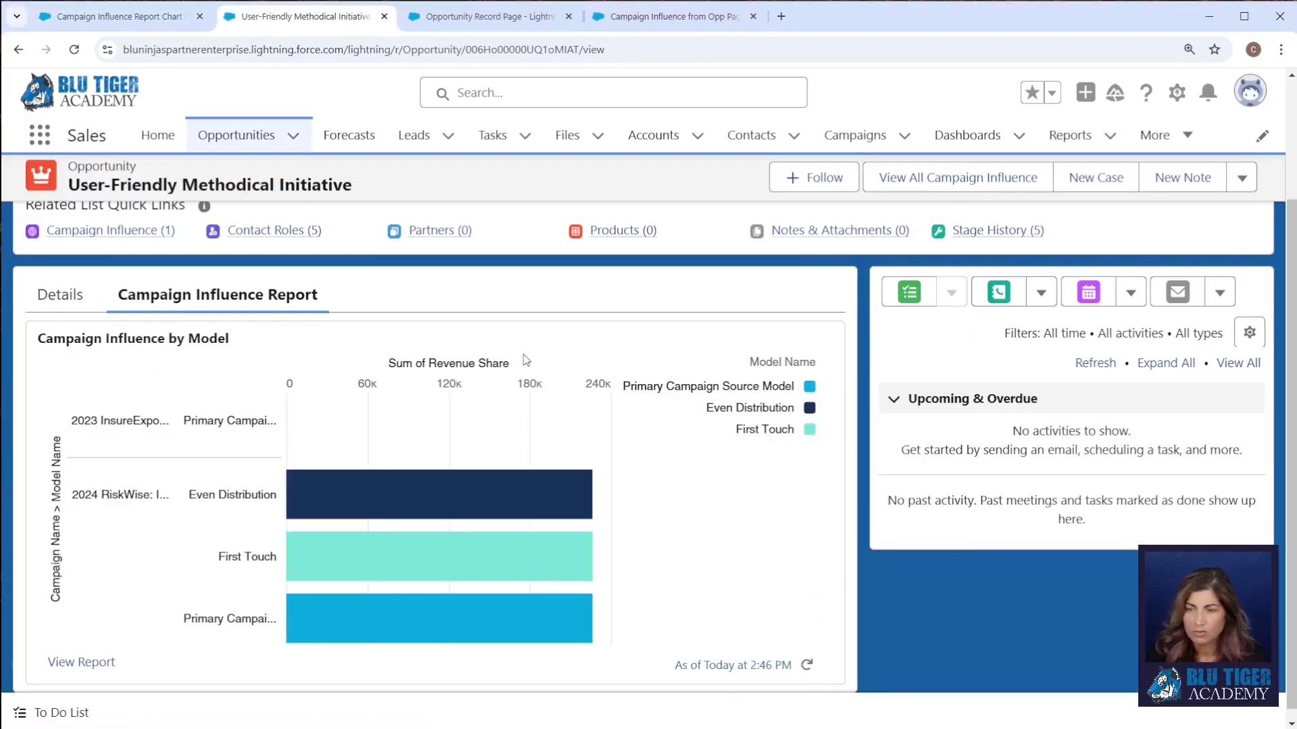
pyautogui.click(805, 665)
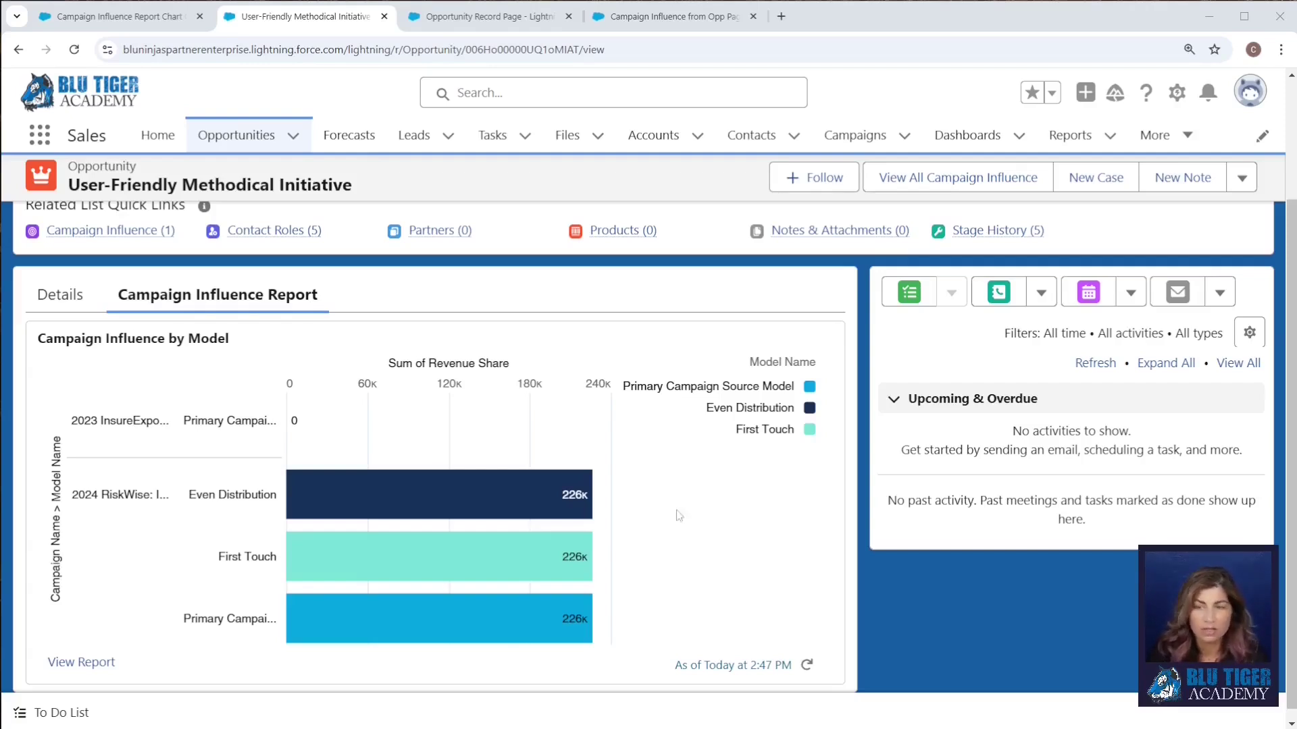
pyautogui.click(1064, 137)
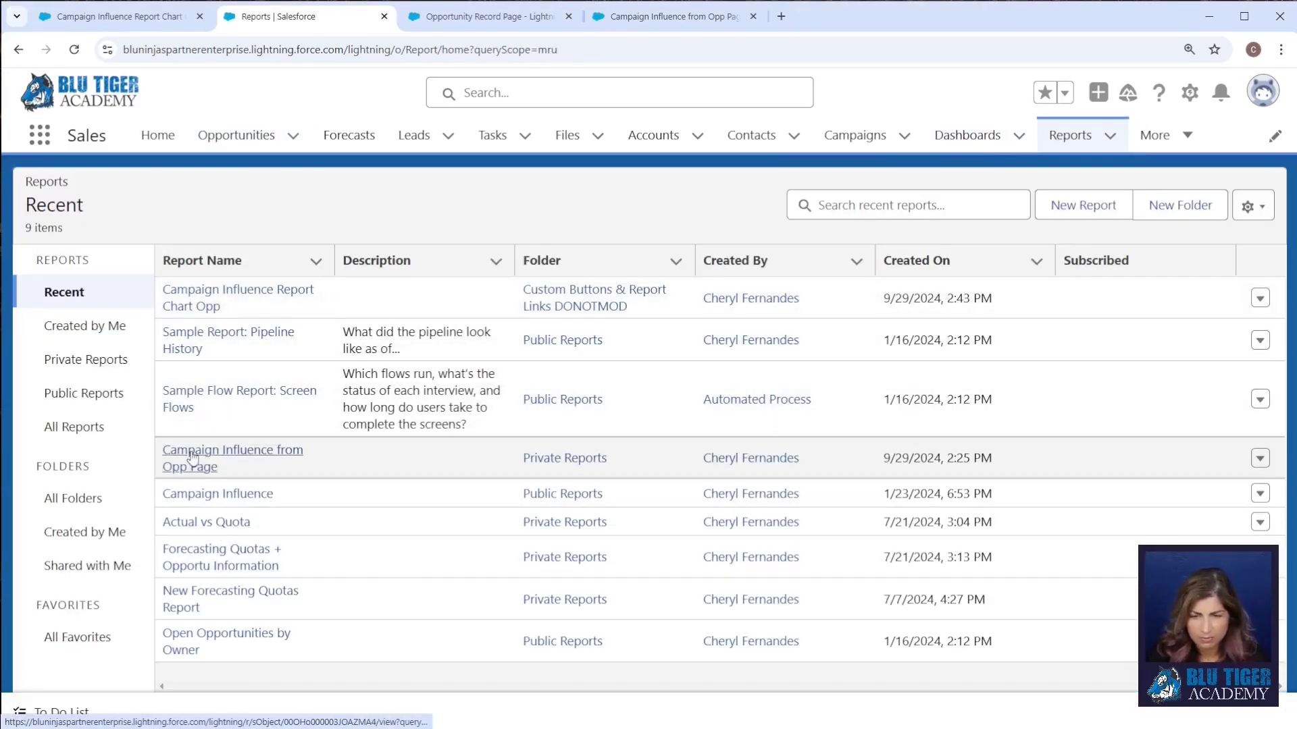
# - Save the Opp Page report as a copy named 'Campaign Influence from Campaign Page'
pyautogui.click(193, 458)
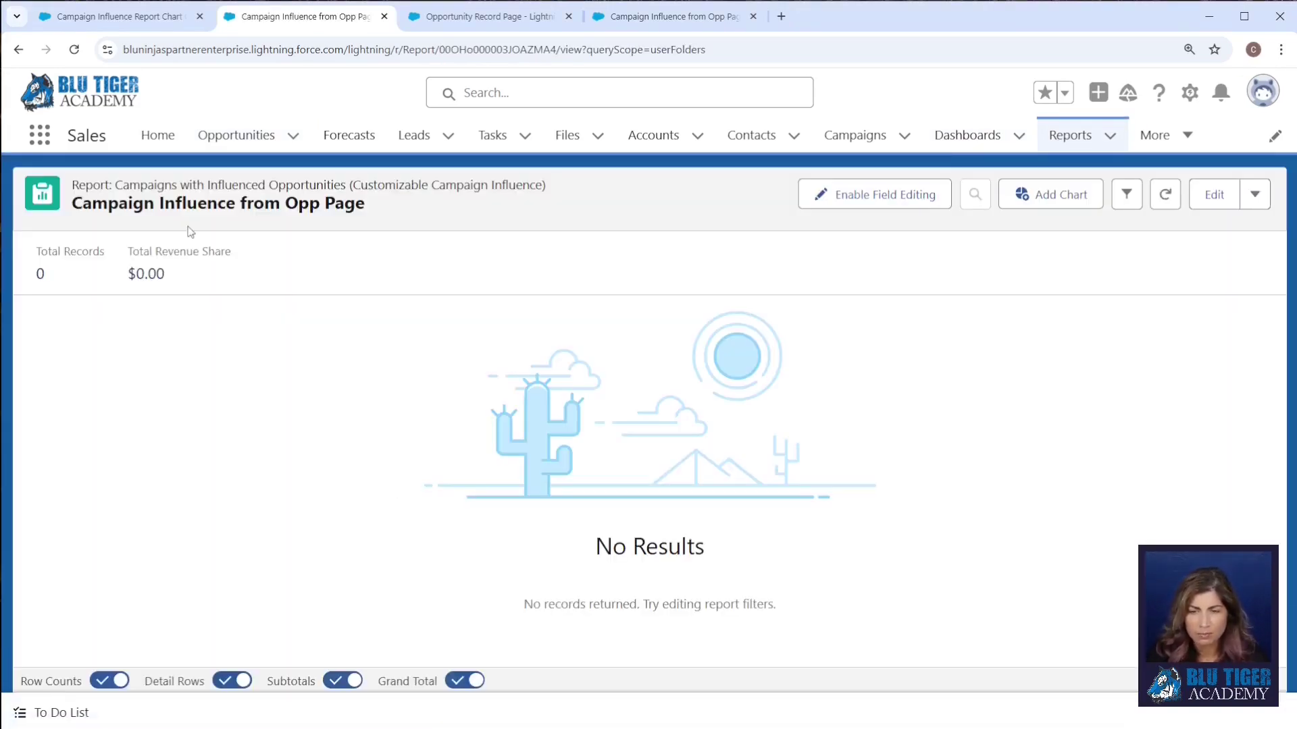
pyautogui.click(1255, 194)
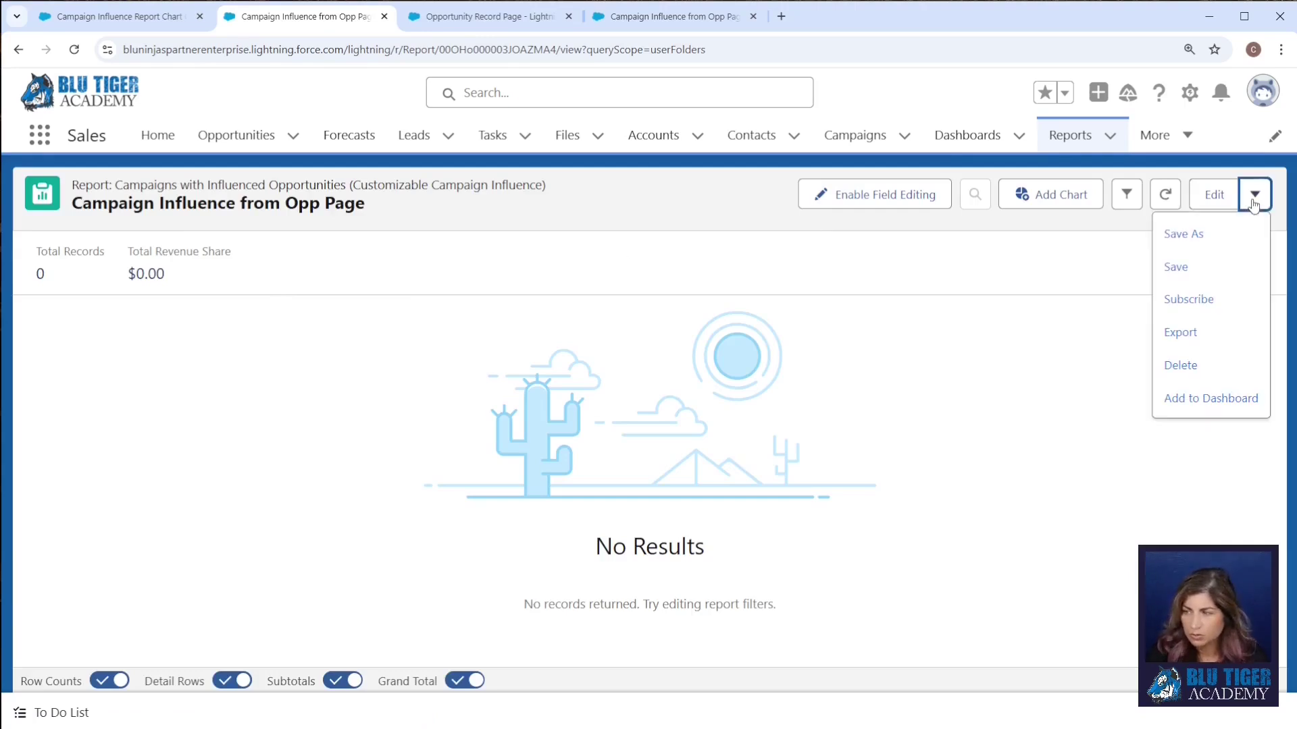
pyautogui.click(1178, 234)
pyautogui.moveTo(240, 331); pyautogui.dragTo(289, 331)
pyautogui.press('BackSpace')
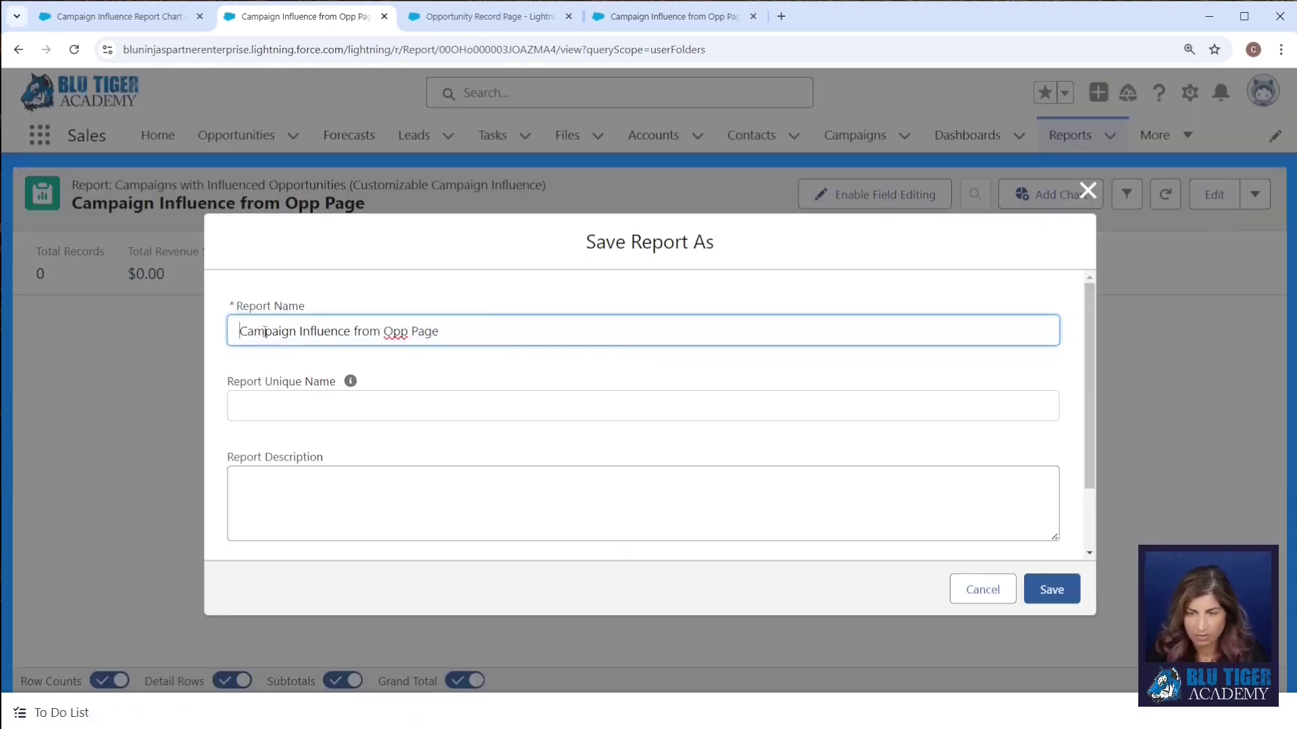
pyautogui.click(408, 332)
pyautogui.press('BackSpace')
pyautogui.press('BackSpace')
pyautogui.press('BackSpace')
pyautogui.write('Campaign')
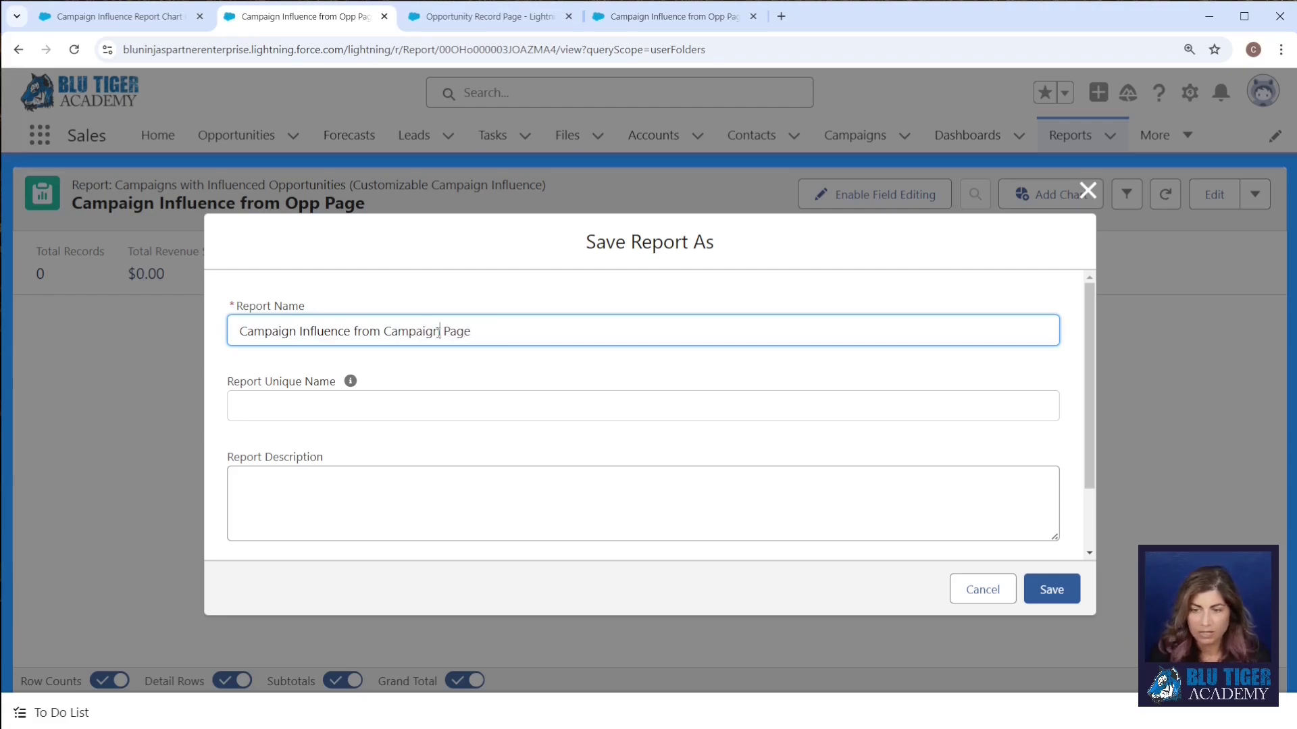
pyautogui.click(397, 406)
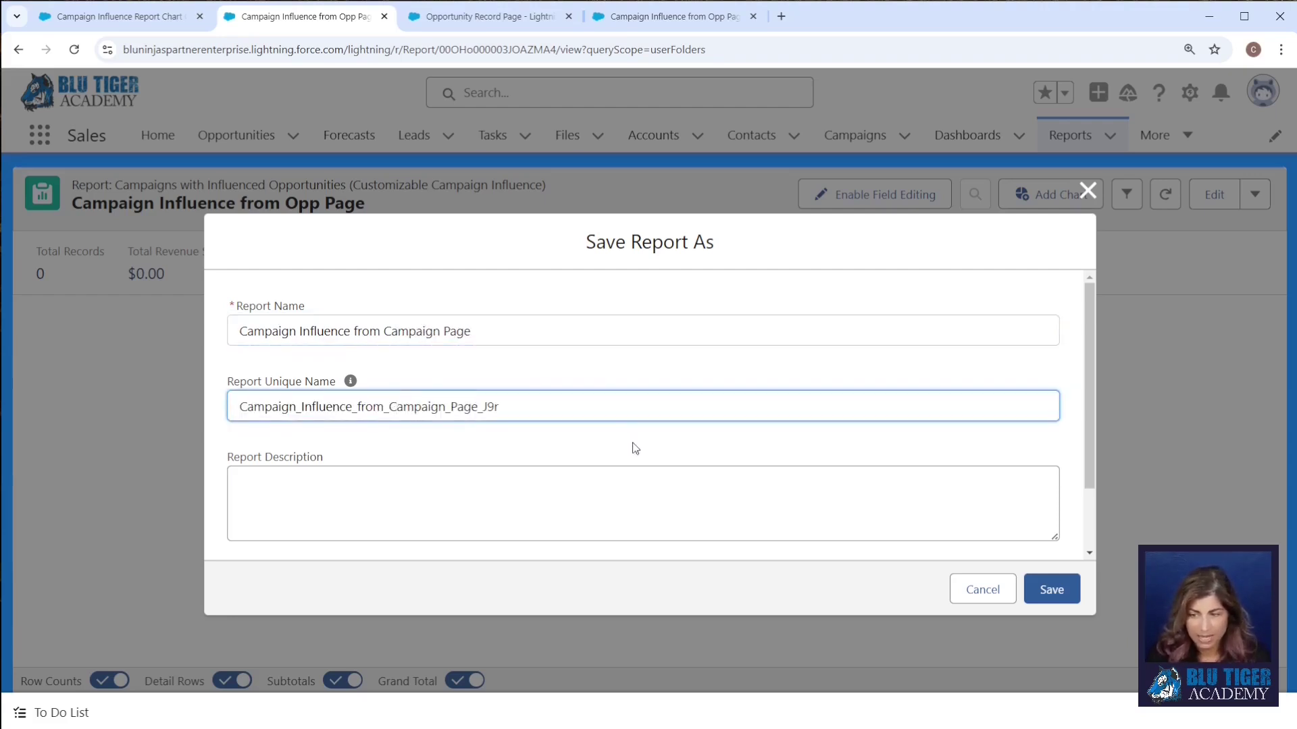
# - Put the copy in the Custom Buttons & Report Links DONOTMOD folder and save it
pyautogui.scroll(-2, 632, 447)
pyautogui.click(1004, 518)
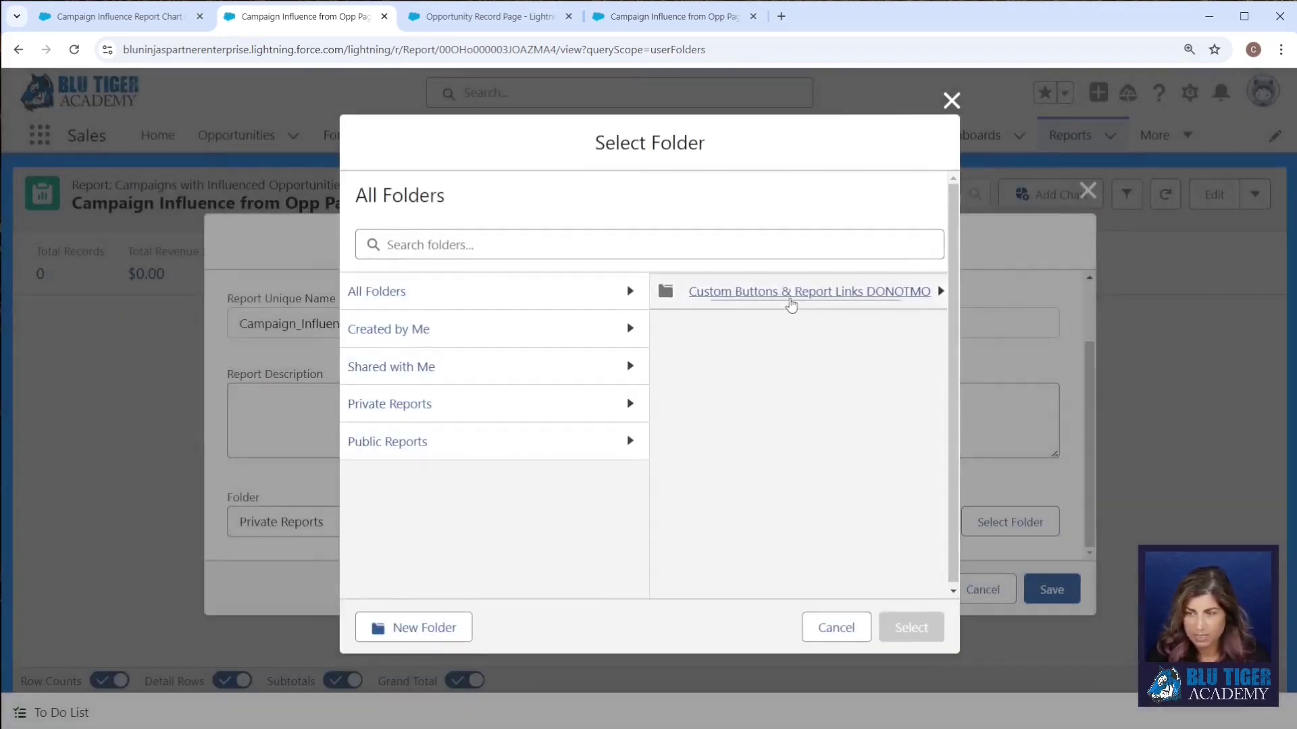
pyautogui.click(791, 305)
pyautogui.click(912, 628)
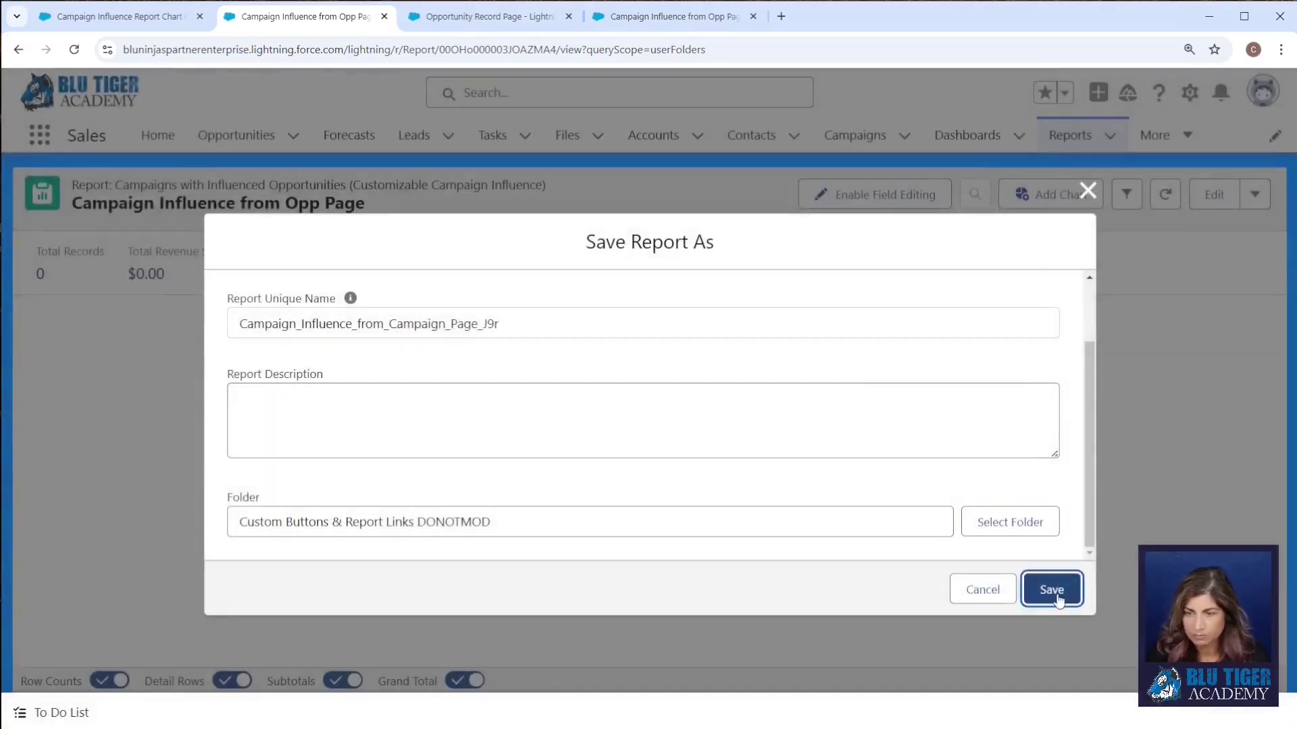
pyautogui.click(1055, 593)
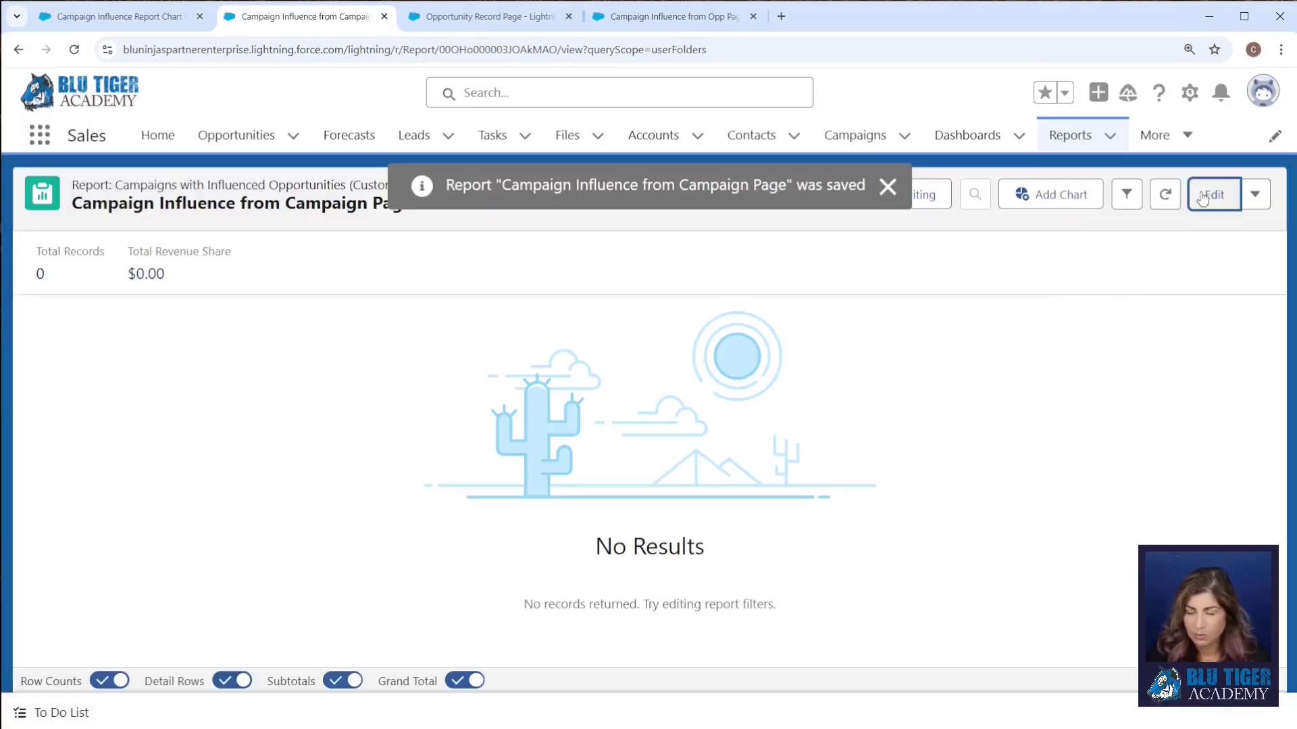
# - Switch the report's Opportunity ID filter to Campaign ID, then save and run it
pyautogui.click(1202, 196)
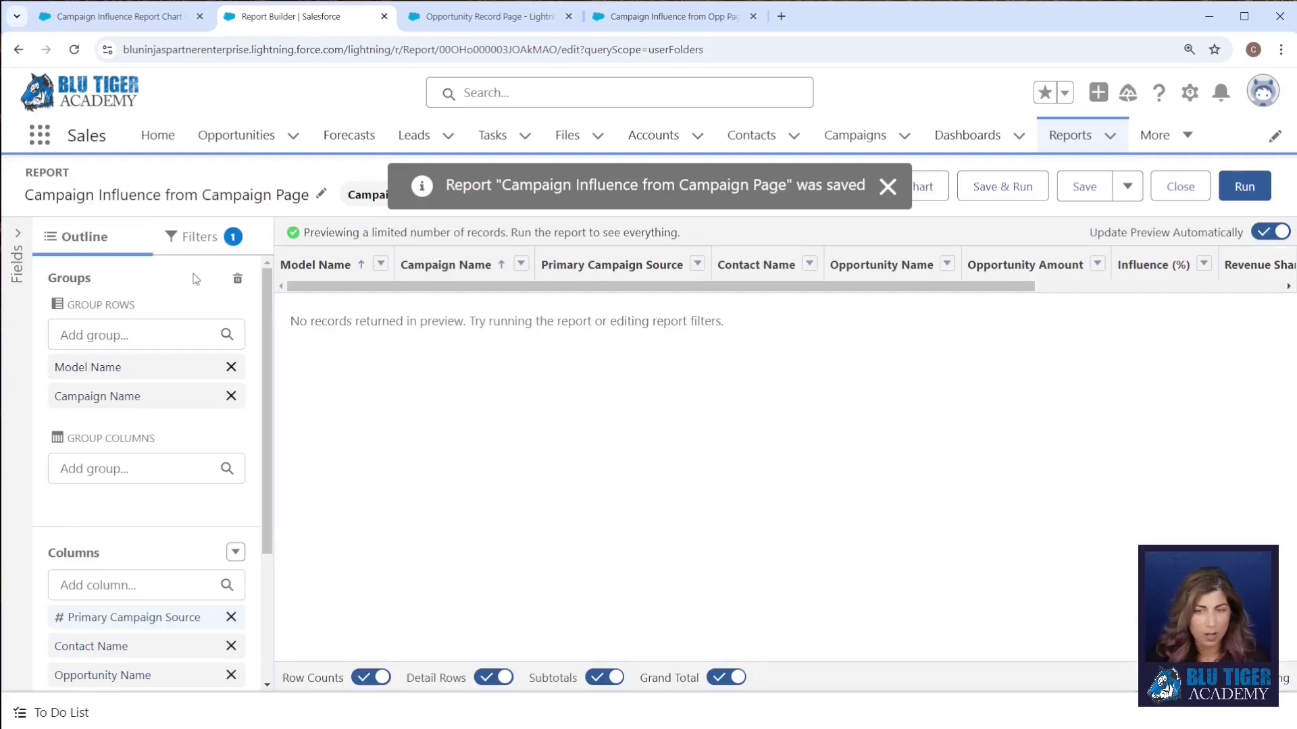
pyautogui.click(184, 236)
pyautogui.click(107, 417)
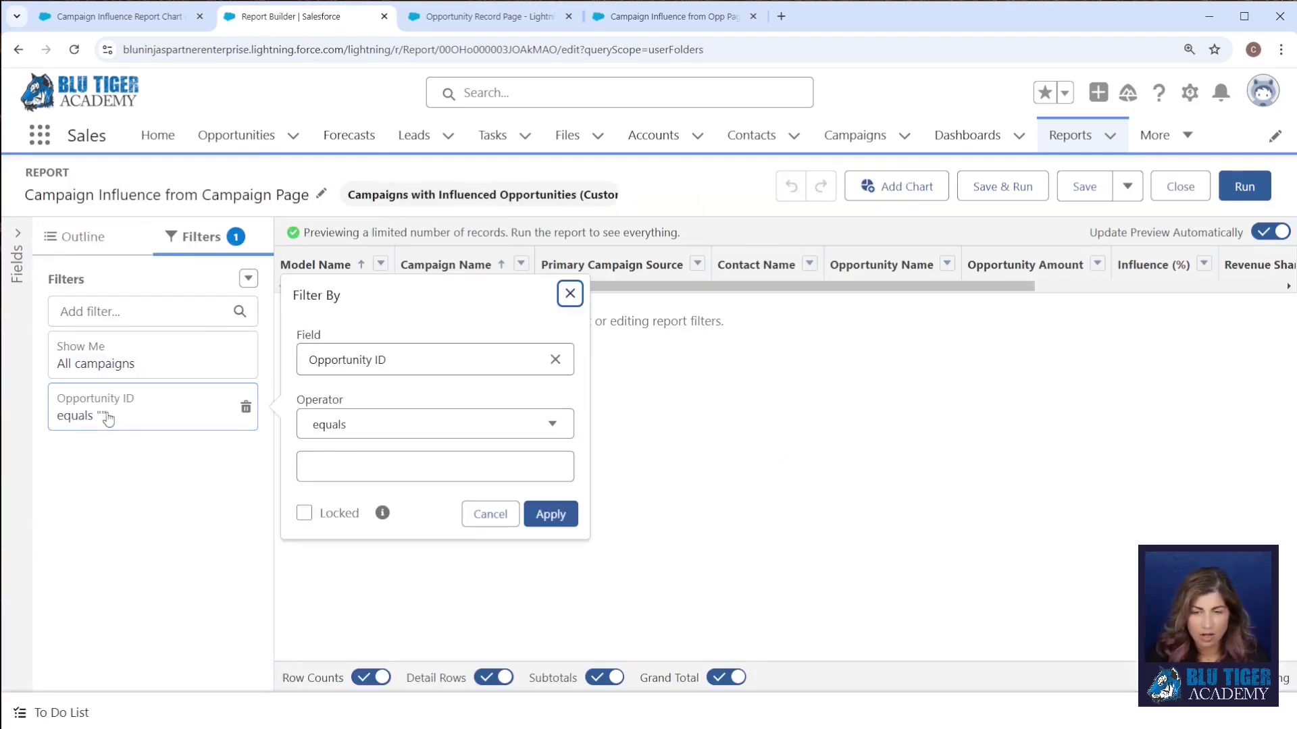
pyautogui.click(523, 360)
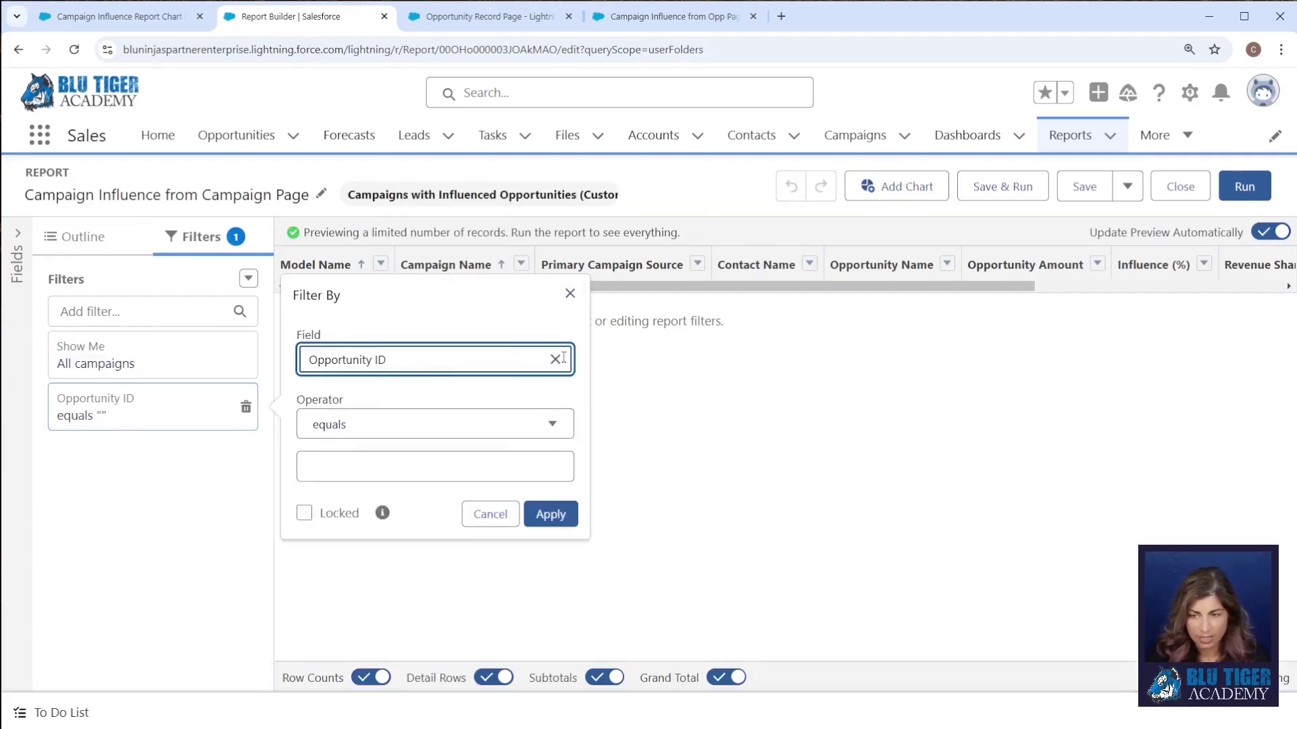
pyautogui.click(556, 359)
pyautogui.click(372, 450)
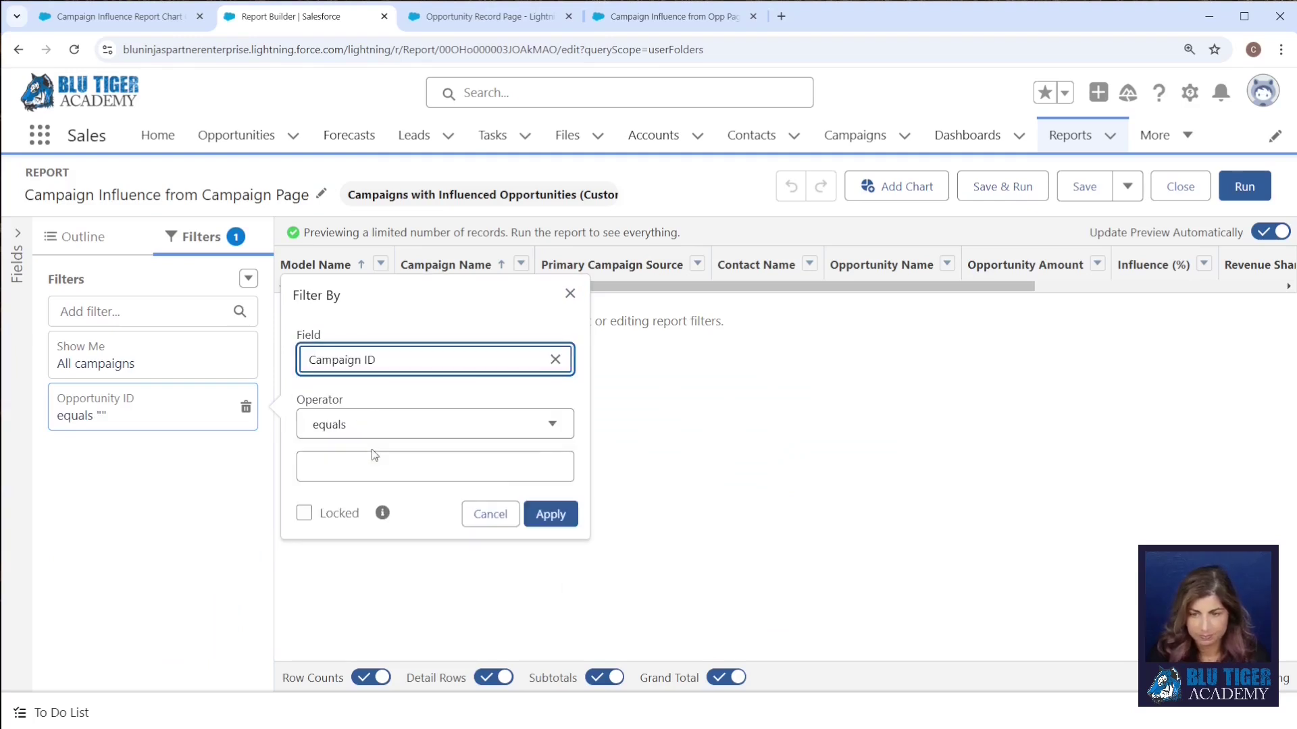
pyautogui.click(549, 514)
pyautogui.click(1006, 188)
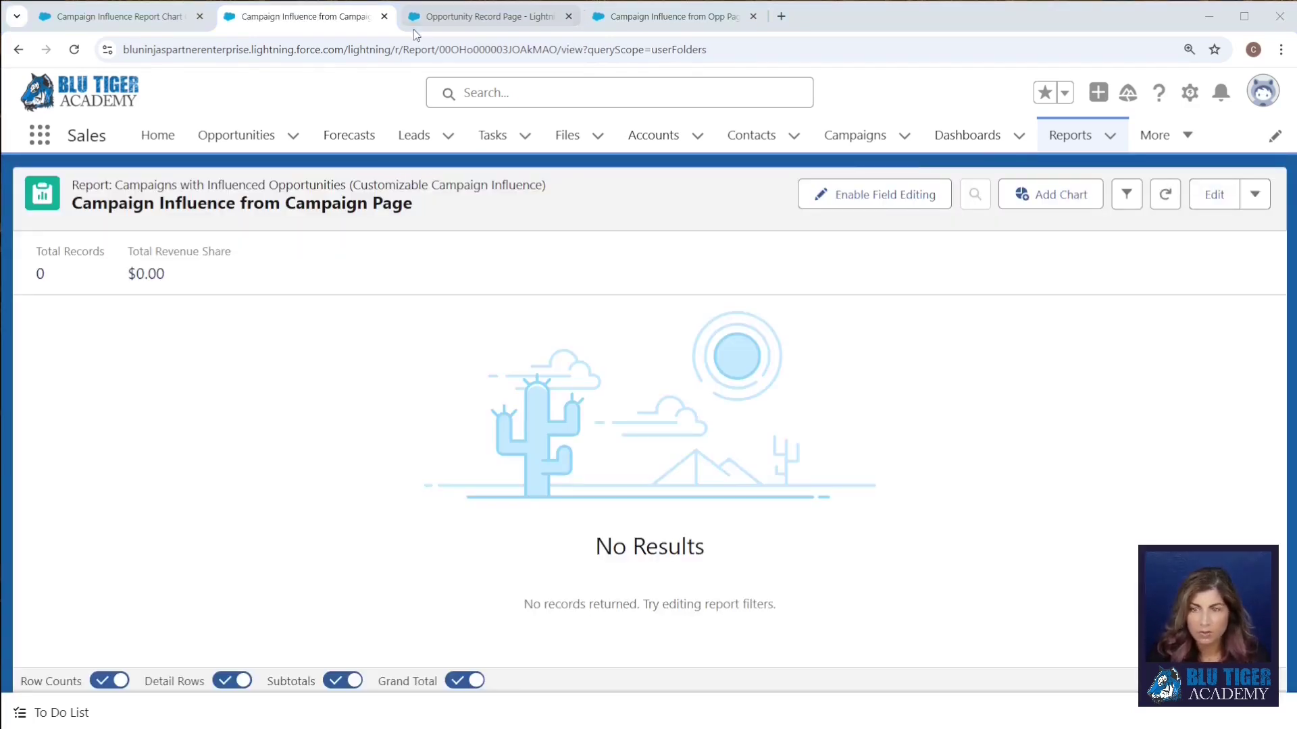
# - Go to the Campaign object's Buttons, Links, and Actions in Object Manager
pyautogui.click(436, 18)
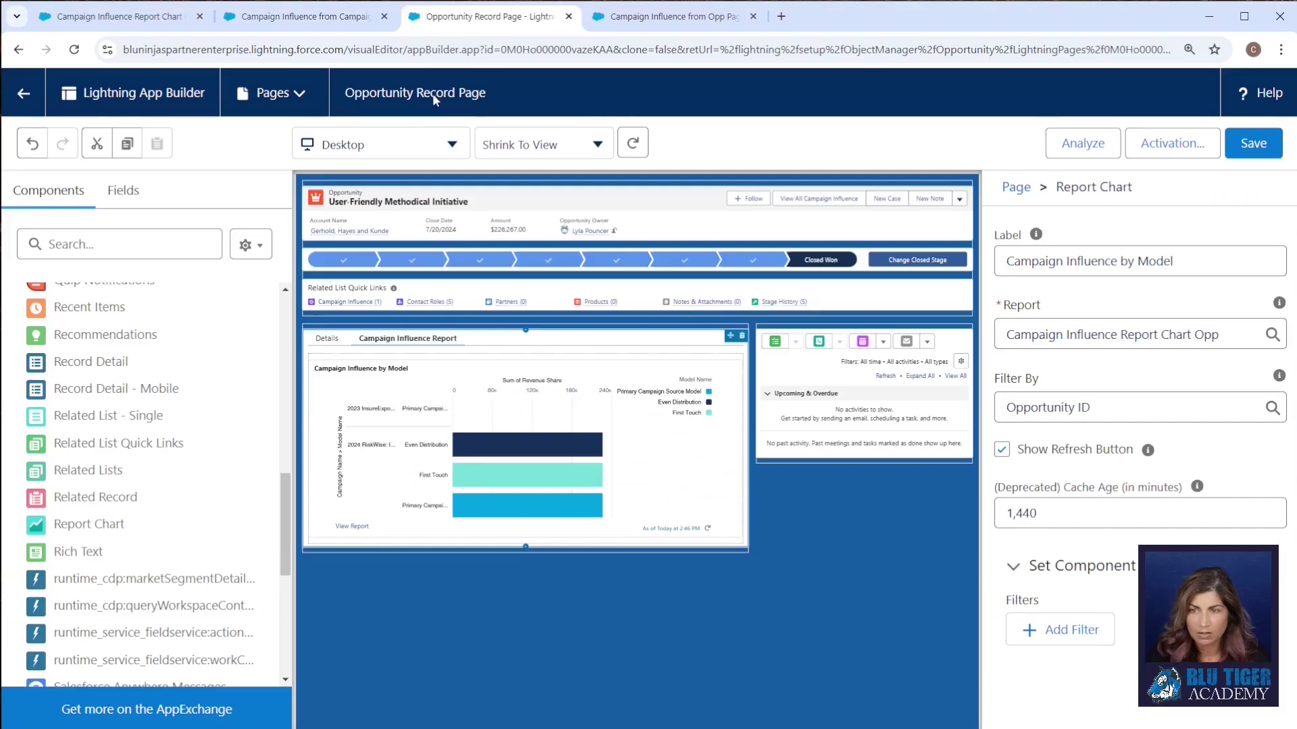
pyautogui.click(24, 92)
pyautogui.click(183, 184)
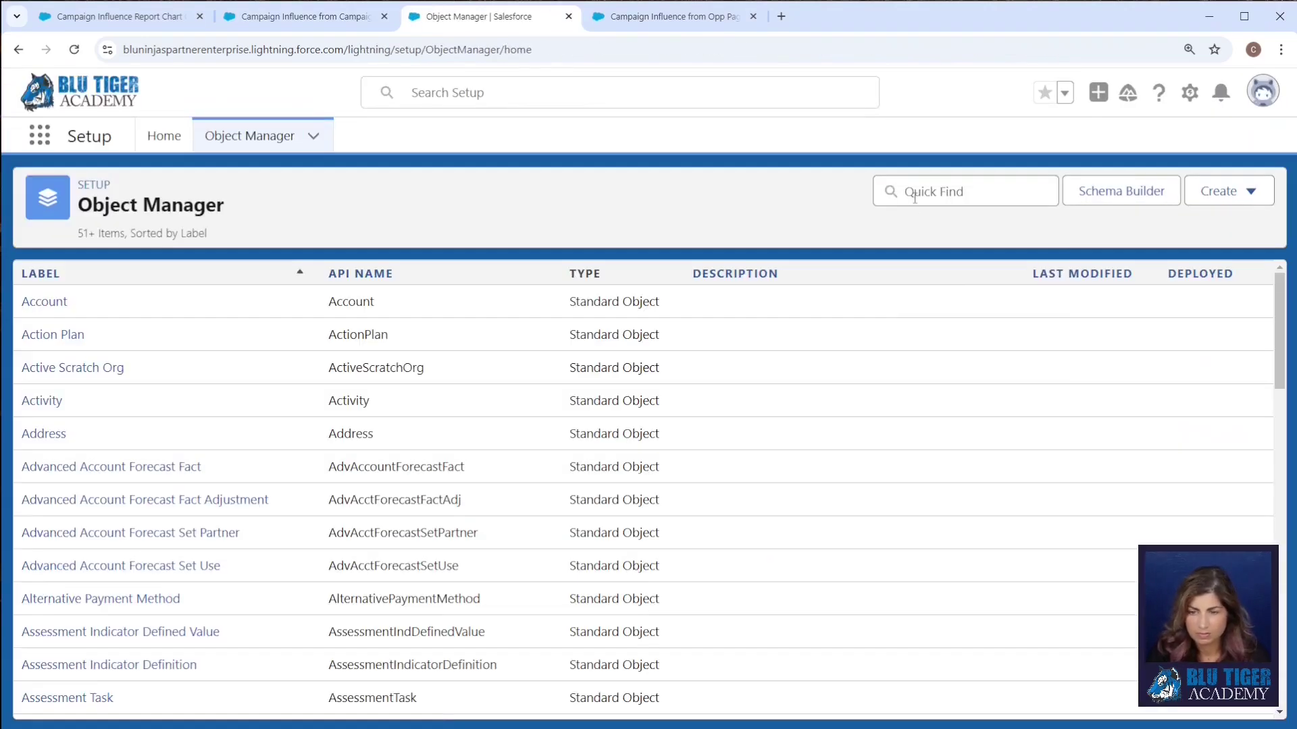
pyautogui.click(914, 194)
pyautogui.write('campaign')
pyautogui.click(68, 301)
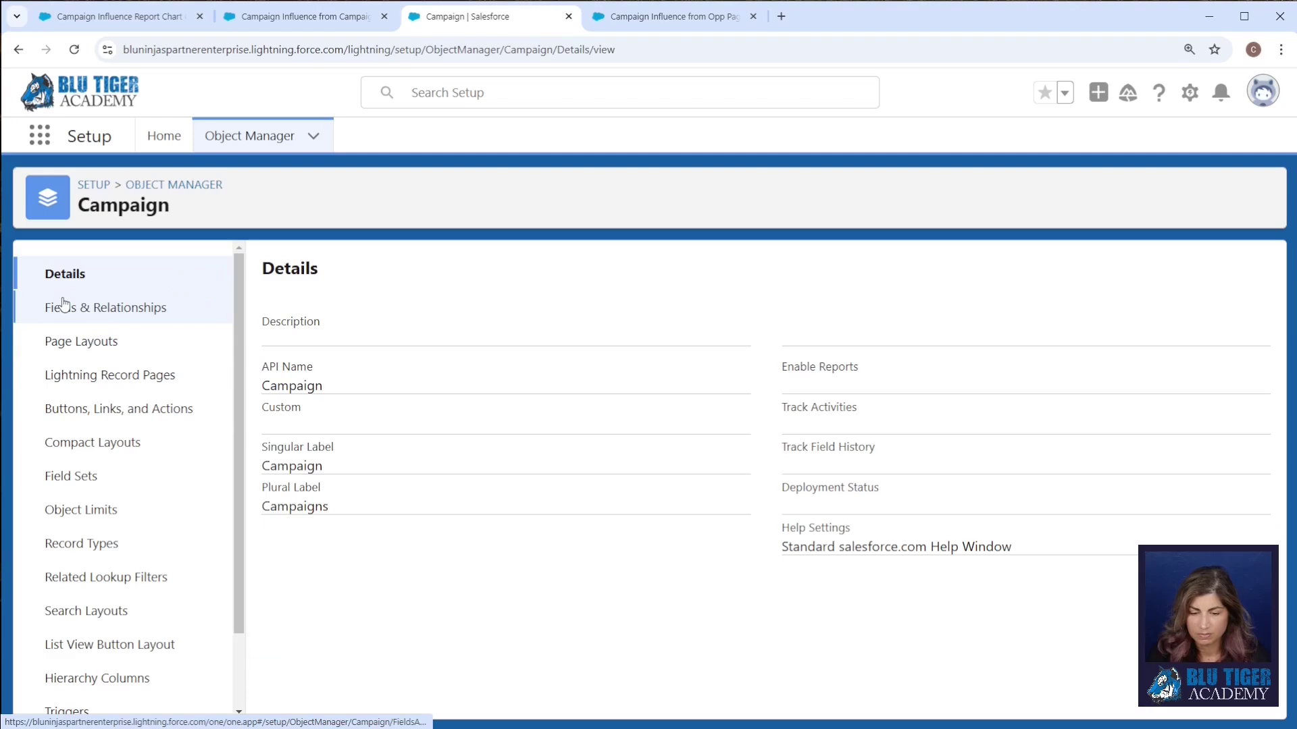
pyautogui.click(104, 409)
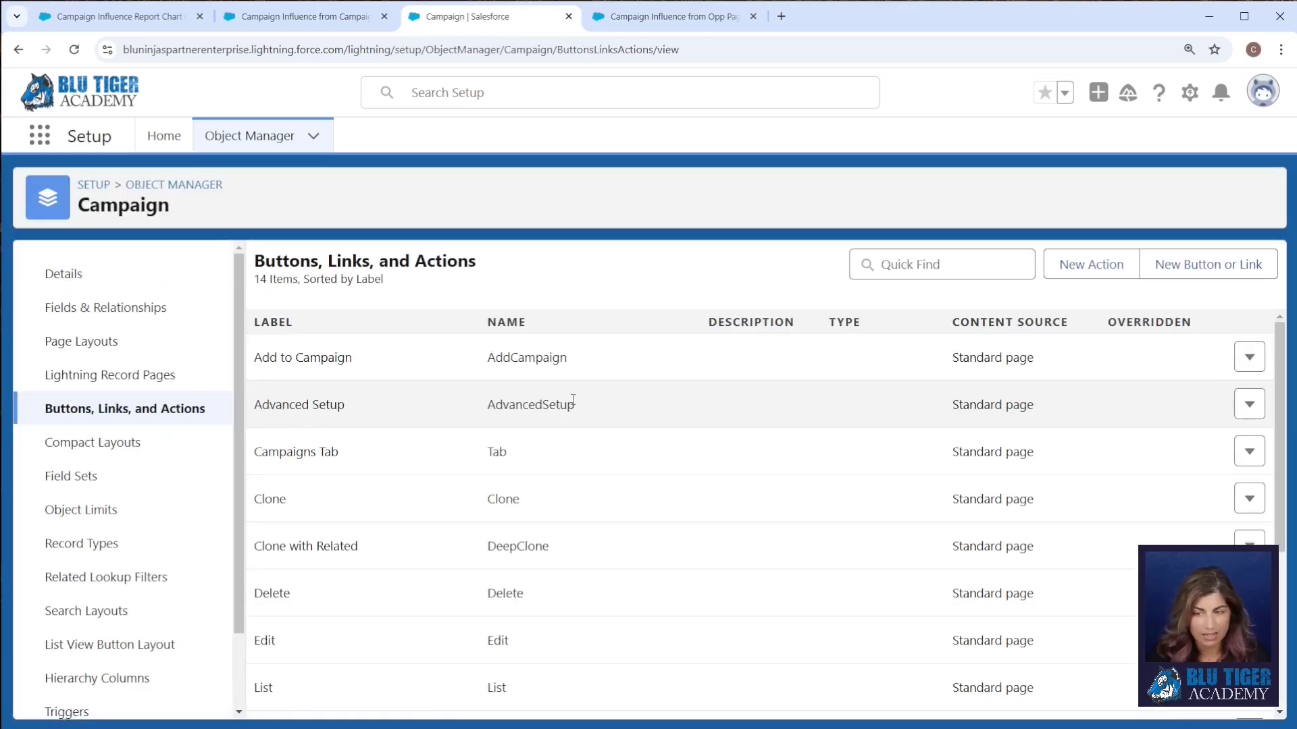
# - Create detail page button 'View All Campaign Influence' with the report URL using {!Campaign.Id}
pyautogui.click(1207, 264)
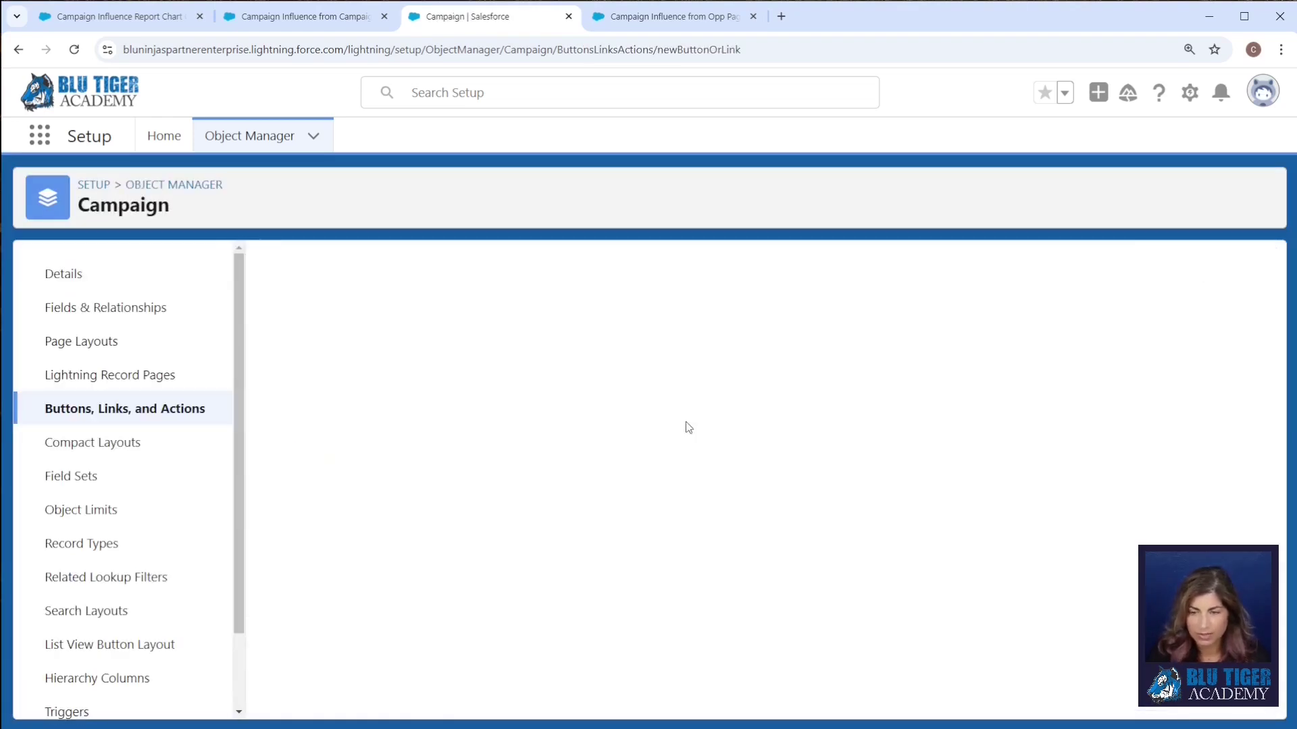
pyautogui.write('View')
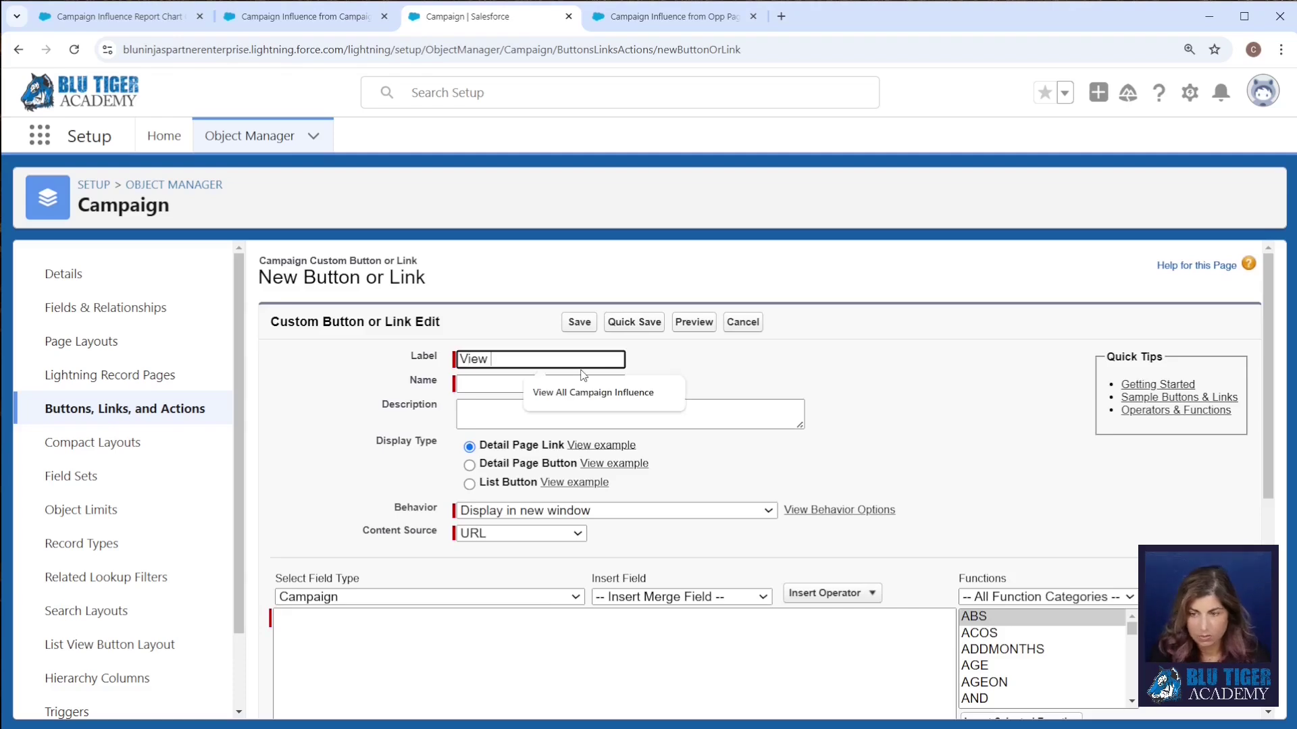
pyautogui.write(' All Campaign Influence')
pyautogui.click(561, 393)
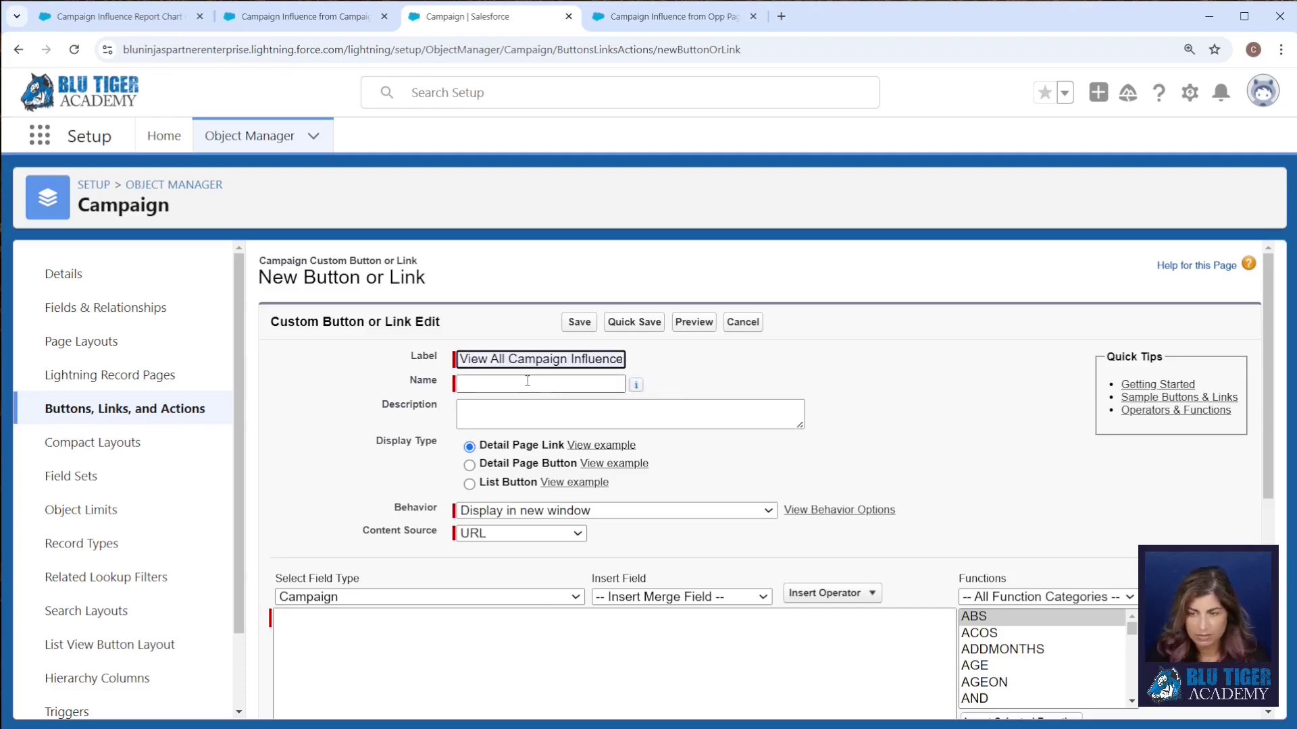
pyautogui.press('Tab')
pyautogui.click(469, 466)
pyautogui.scroll(-1, 408, 472)
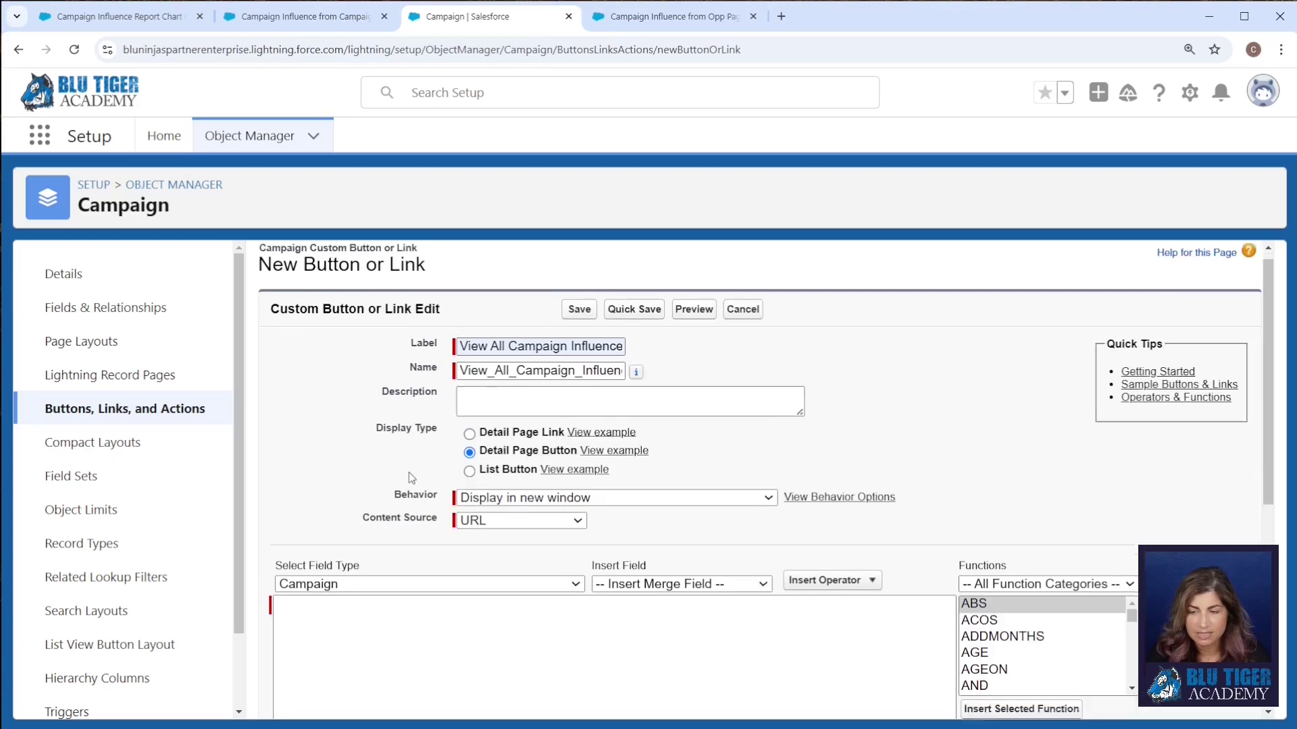
pyautogui.click(388, 573)
pyautogui.write('/lightning/r/Report/ReportIdHere/view?fv0={!Campaign.Id}')
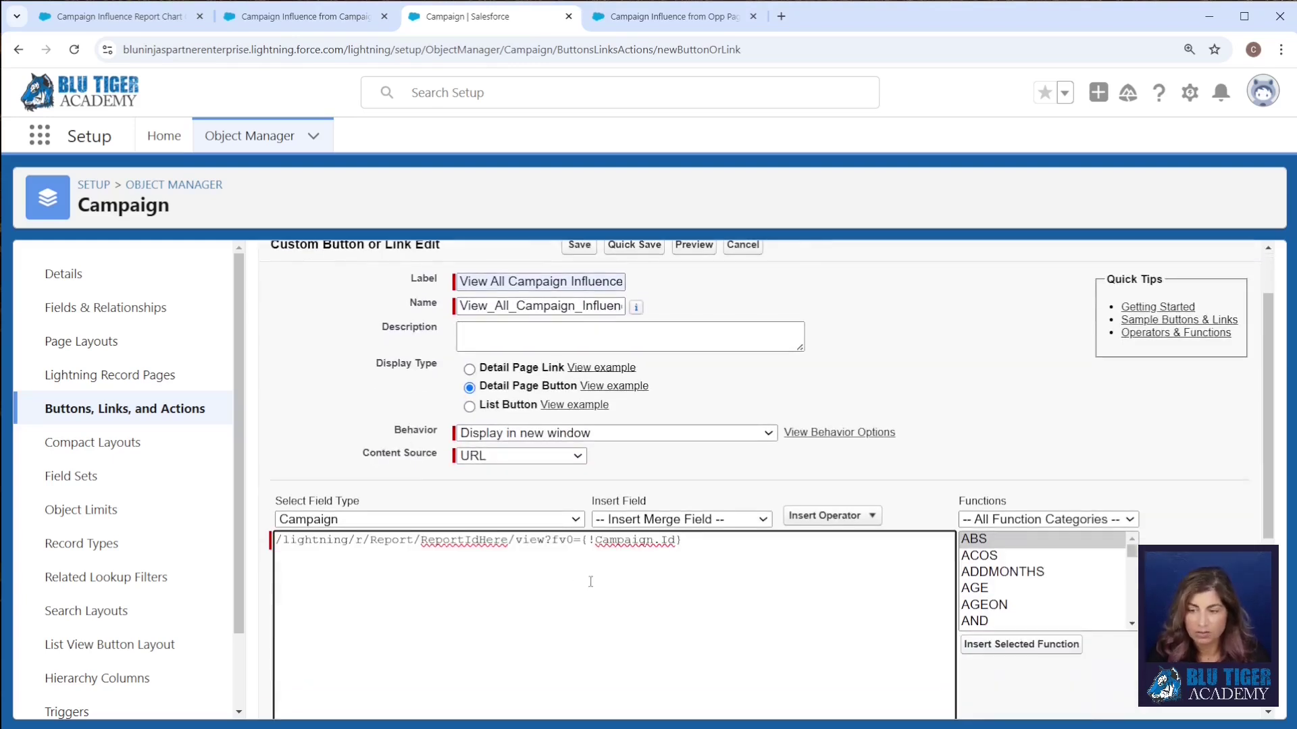
pyautogui.doubleClick(462, 541)
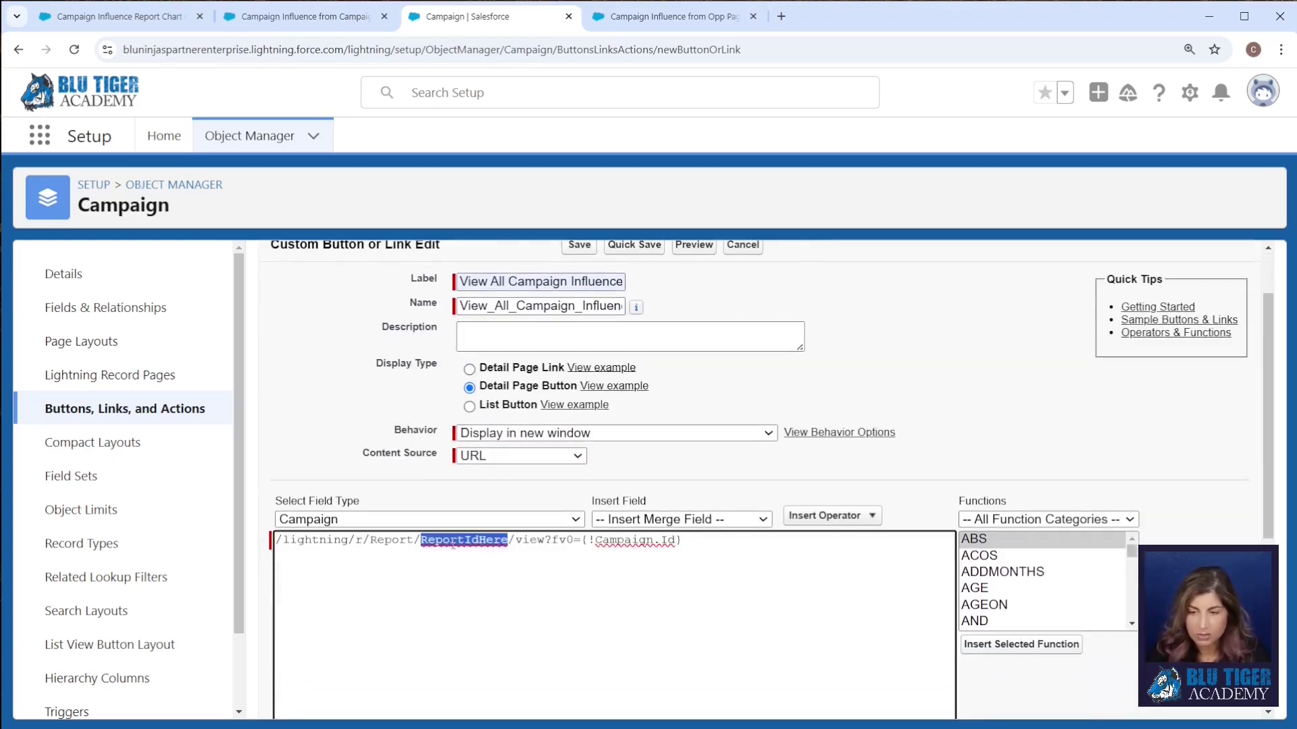
# - Replace the URL placeholder with the Campaign Page report's ID and save the button
pyautogui.click(118, 17)
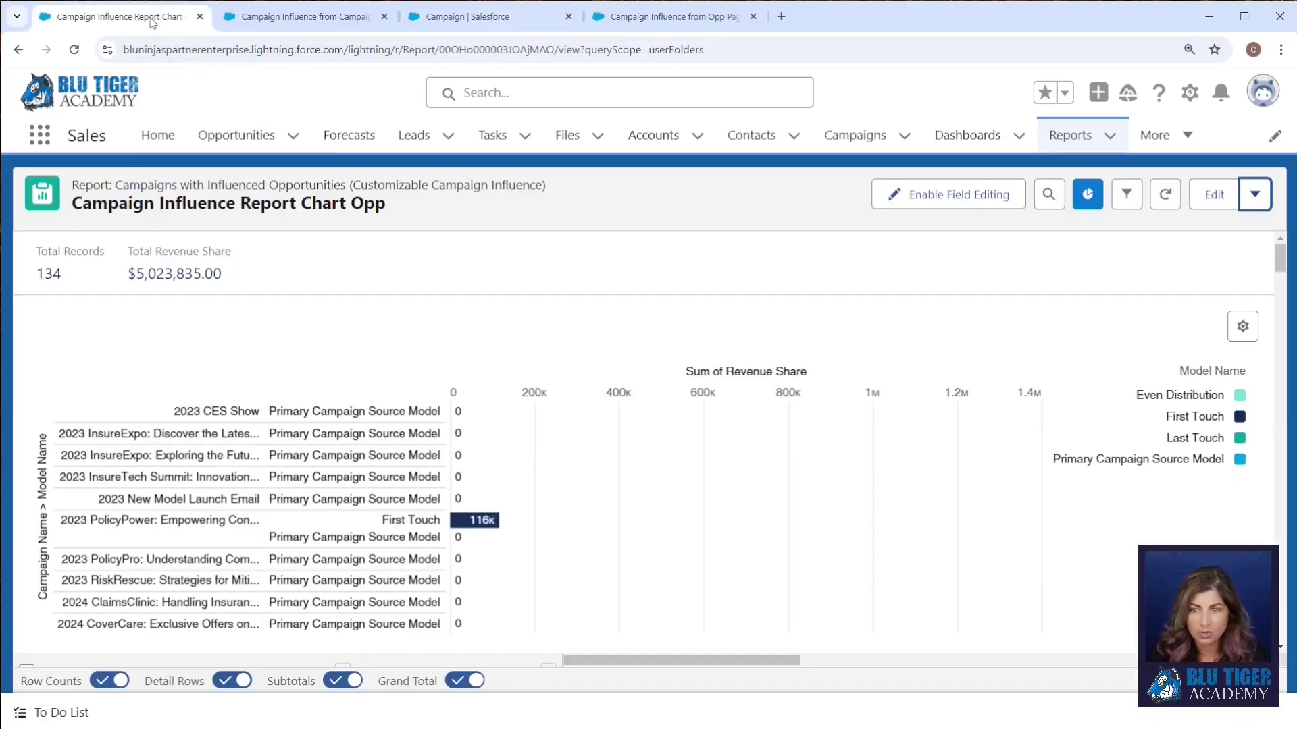
pyautogui.click(305, 18)
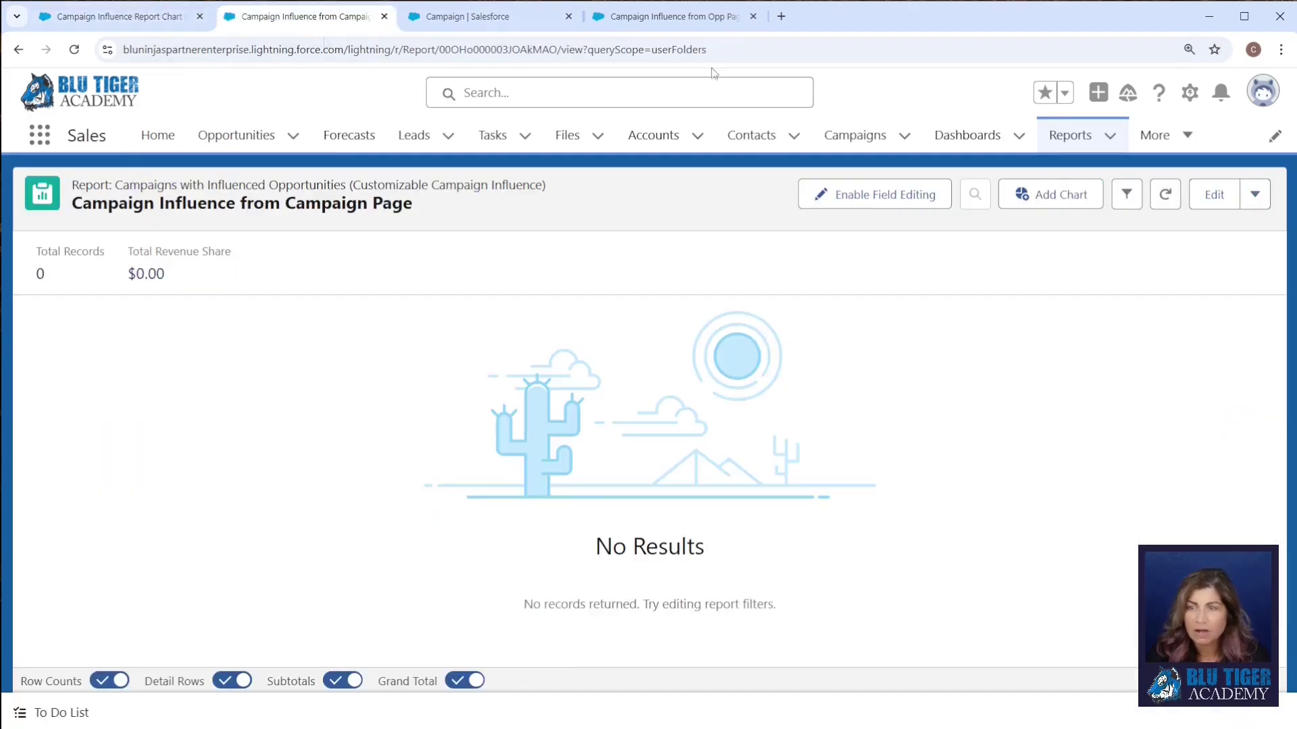
pyautogui.doubleClick(478, 41)
pyautogui.hotkey('ctrl', 'c')
pyautogui.click(471, 18)
pyautogui.hotkey('ctrl', 'v')
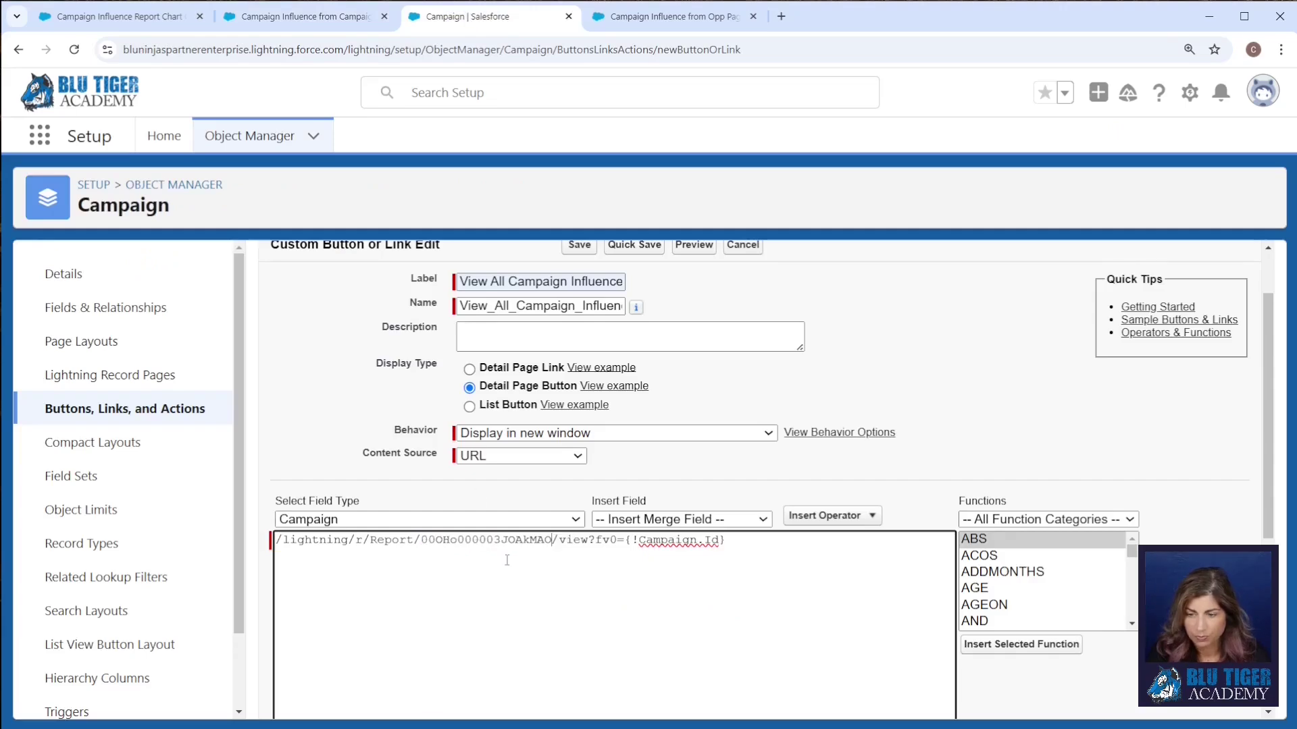
pyautogui.scroll(1, 585, 324)
pyautogui.click(583, 323)
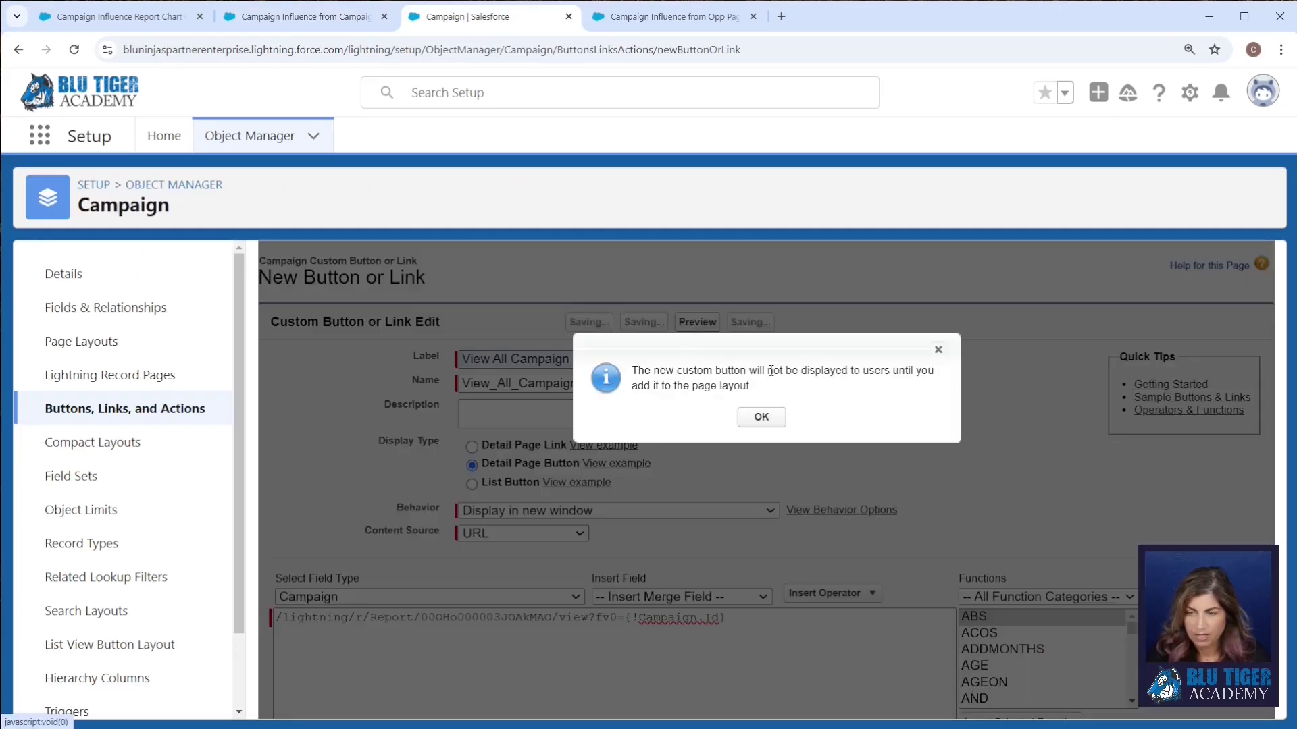
pyautogui.click(761, 417)
# - Override Campaign Layout's Lightning actions, add View All Campaign Influence first, and save
pyautogui.click(83, 342)
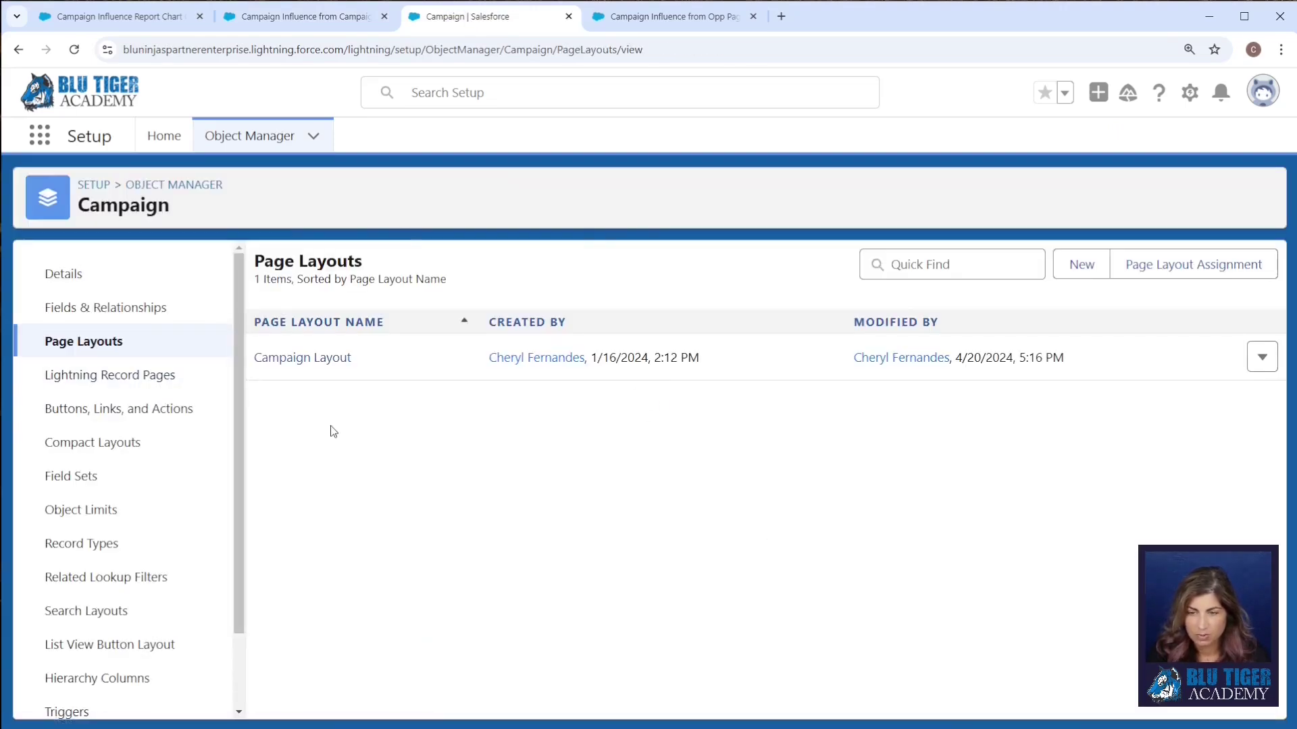
pyautogui.click(302, 358)
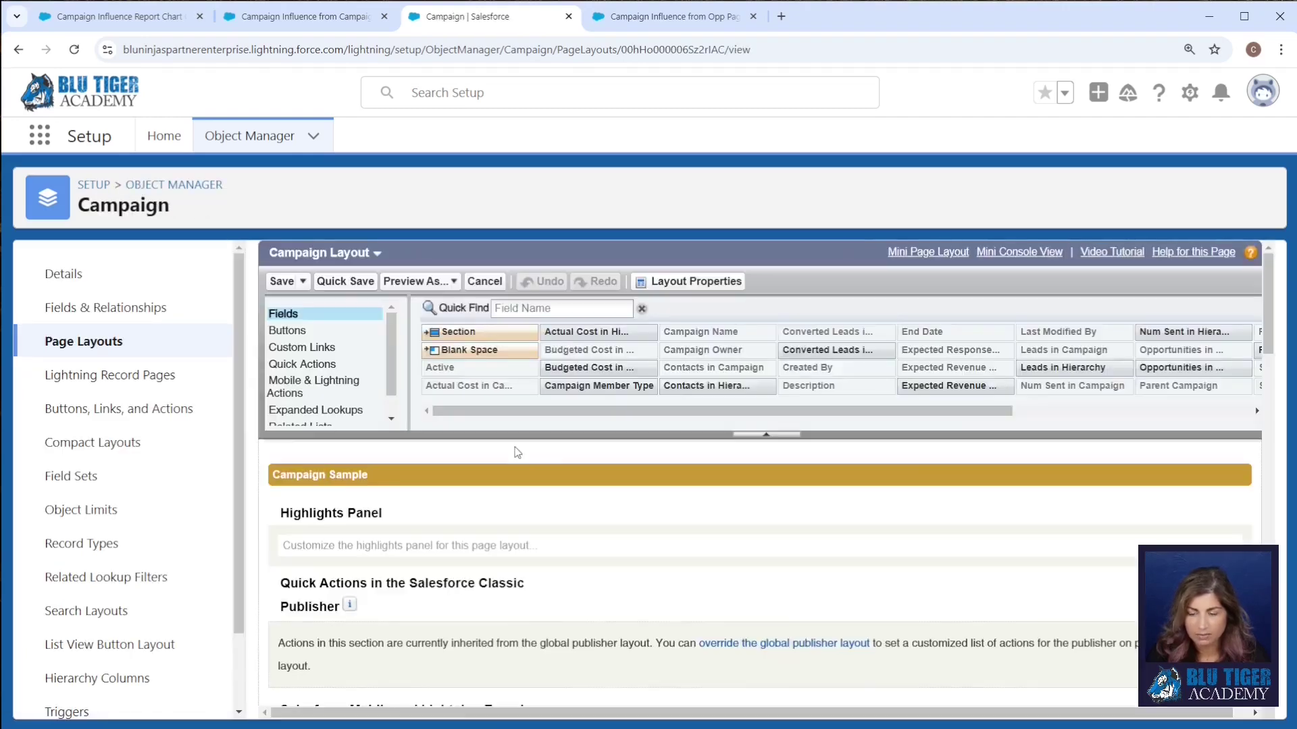
pyautogui.scroll(-3, 518, 452)
pyautogui.click(651, 535)
pyautogui.scroll(2, 524, 405)
pyautogui.click(524, 277)
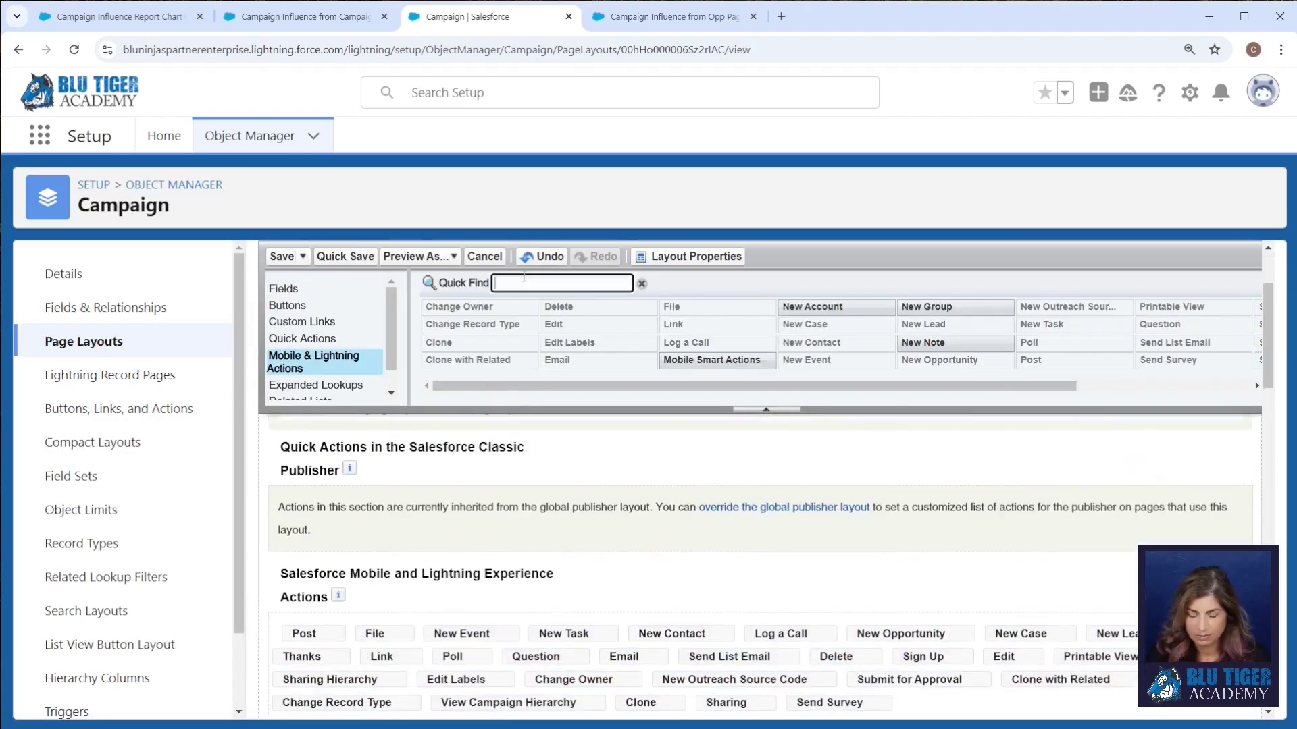
pyautogui.write('view')
pyautogui.moveTo(512, 316); pyautogui.dragTo(304, 632)
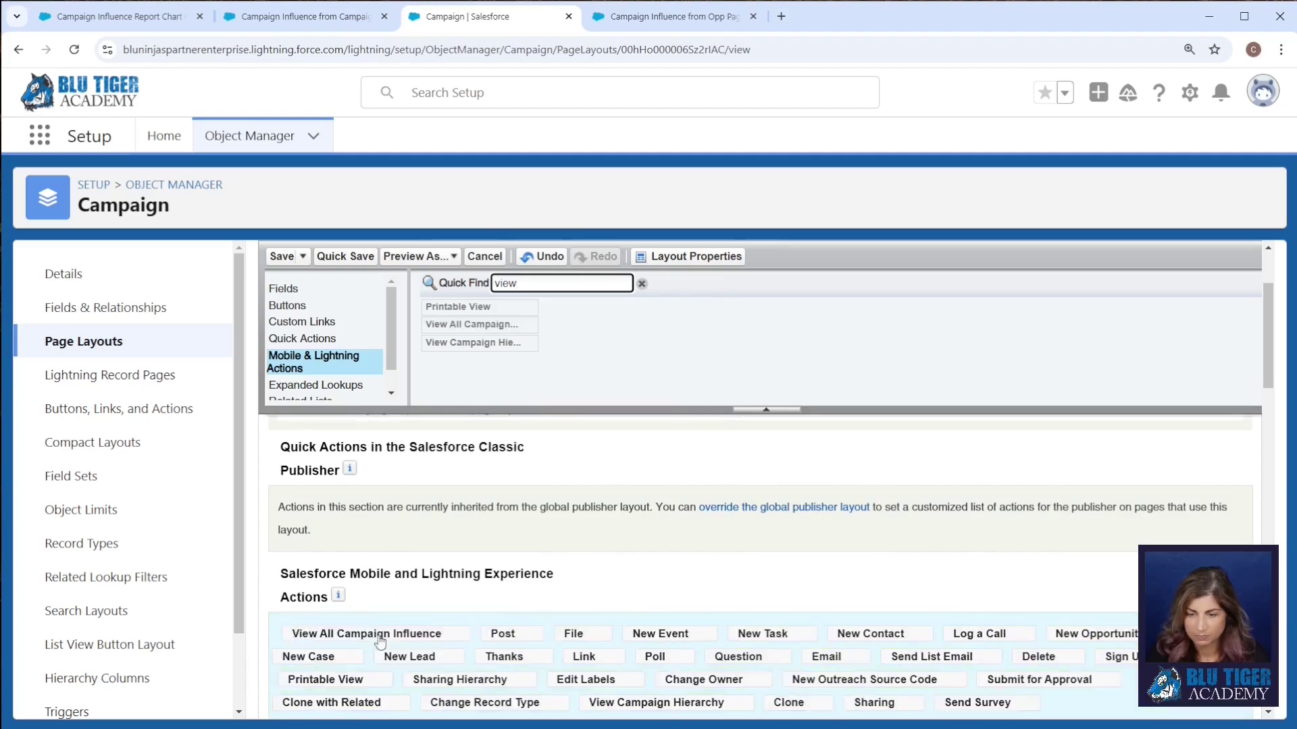
pyautogui.click(282, 255)
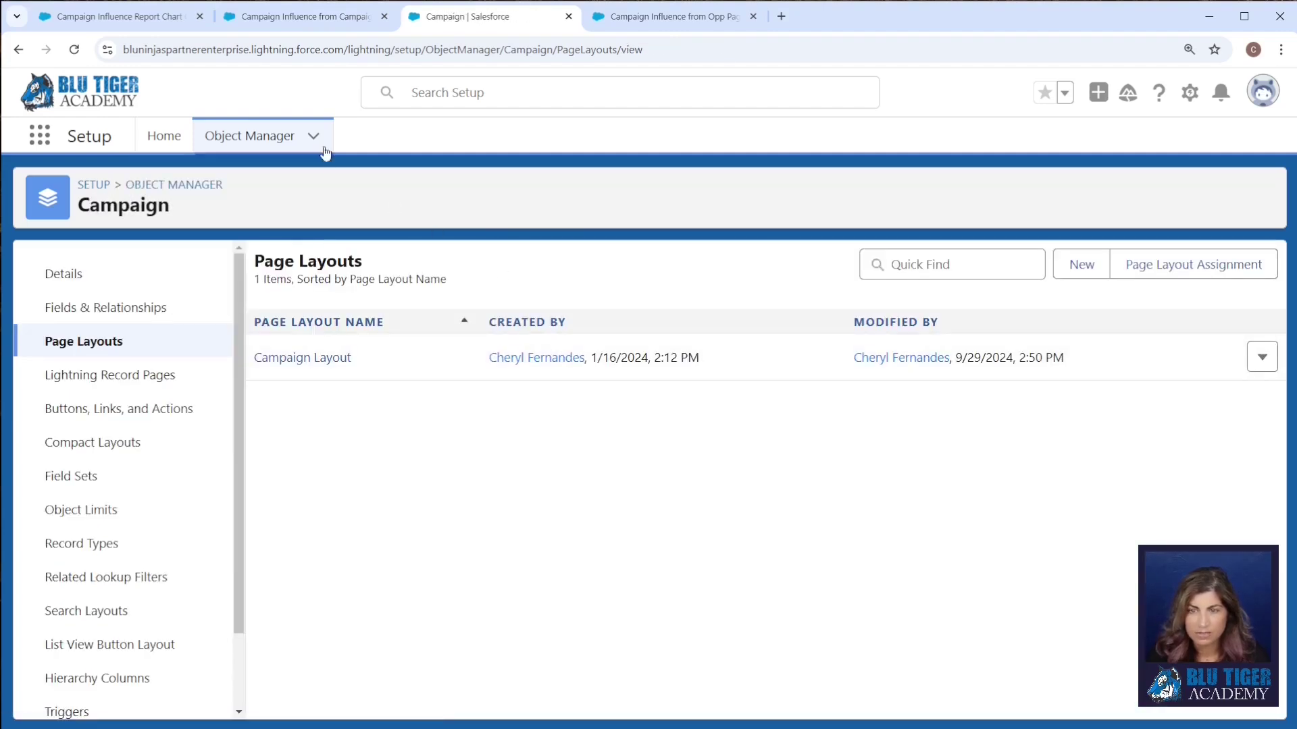
# - Launch View All Campaign Influence from the 2024 RiskWise campaign to see its 9 influence records
pyautogui.click(164, 24)
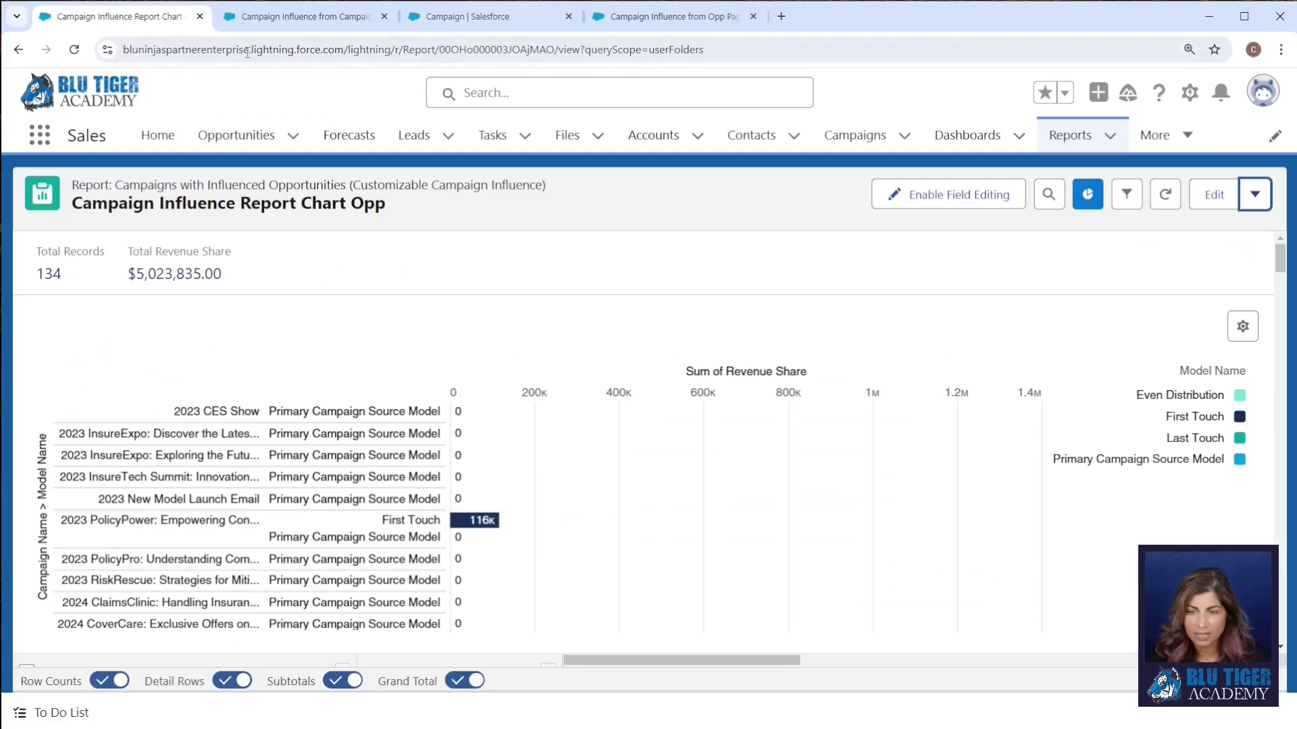
pyautogui.scroll(-10, 395, 491)
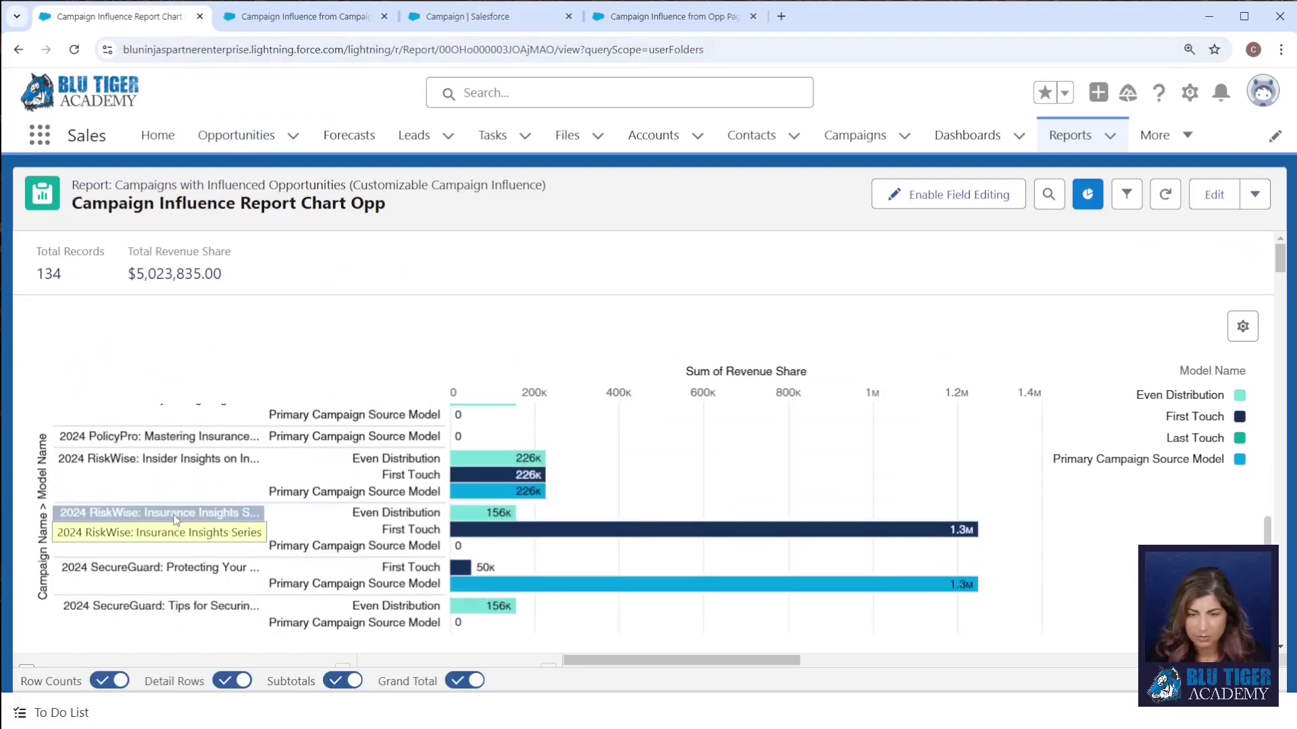
pyautogui.click(855, 135)
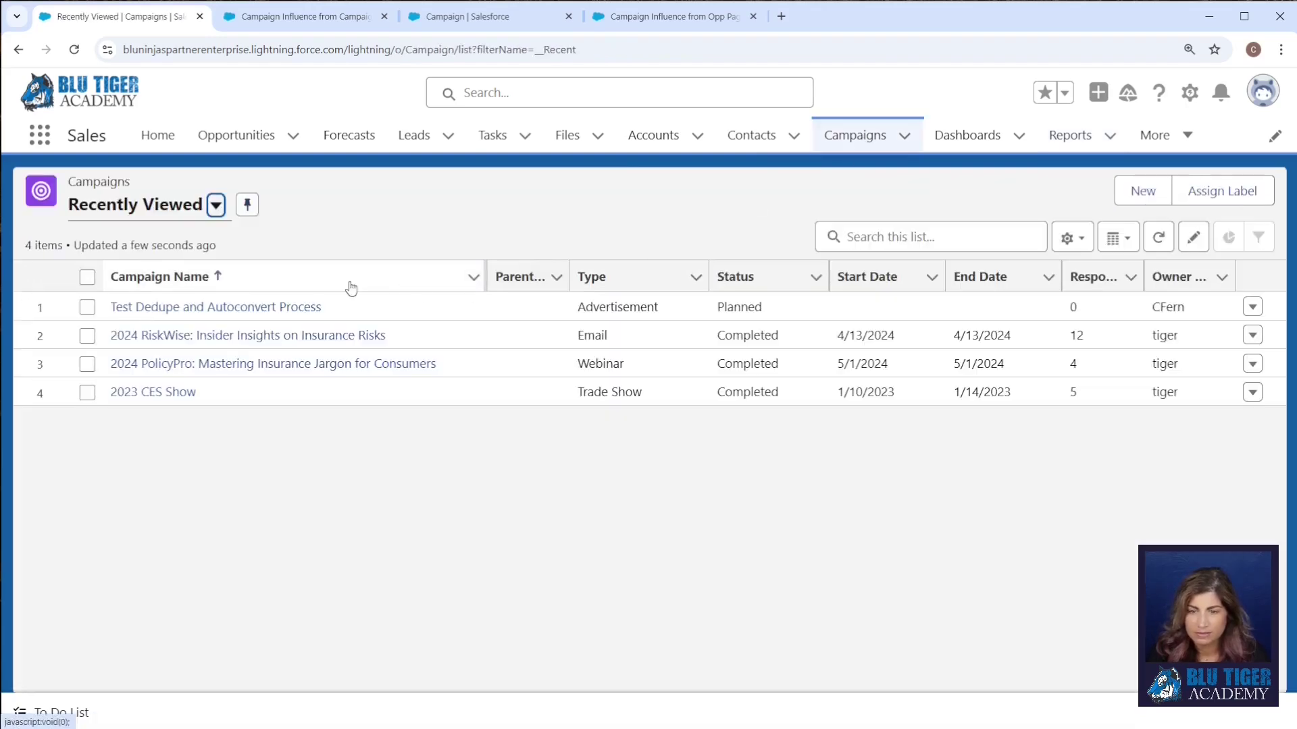
pyautogui.click(273, 335)
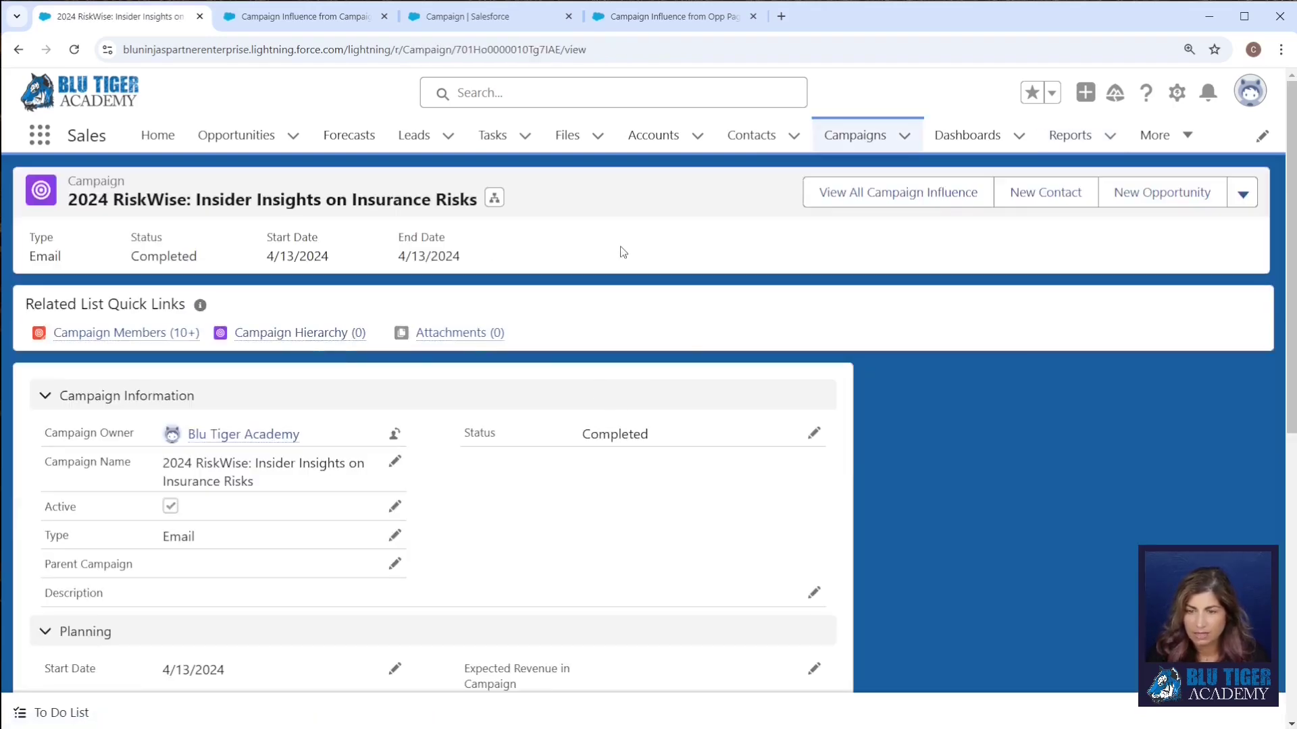
pyautogui.click(840, 196)
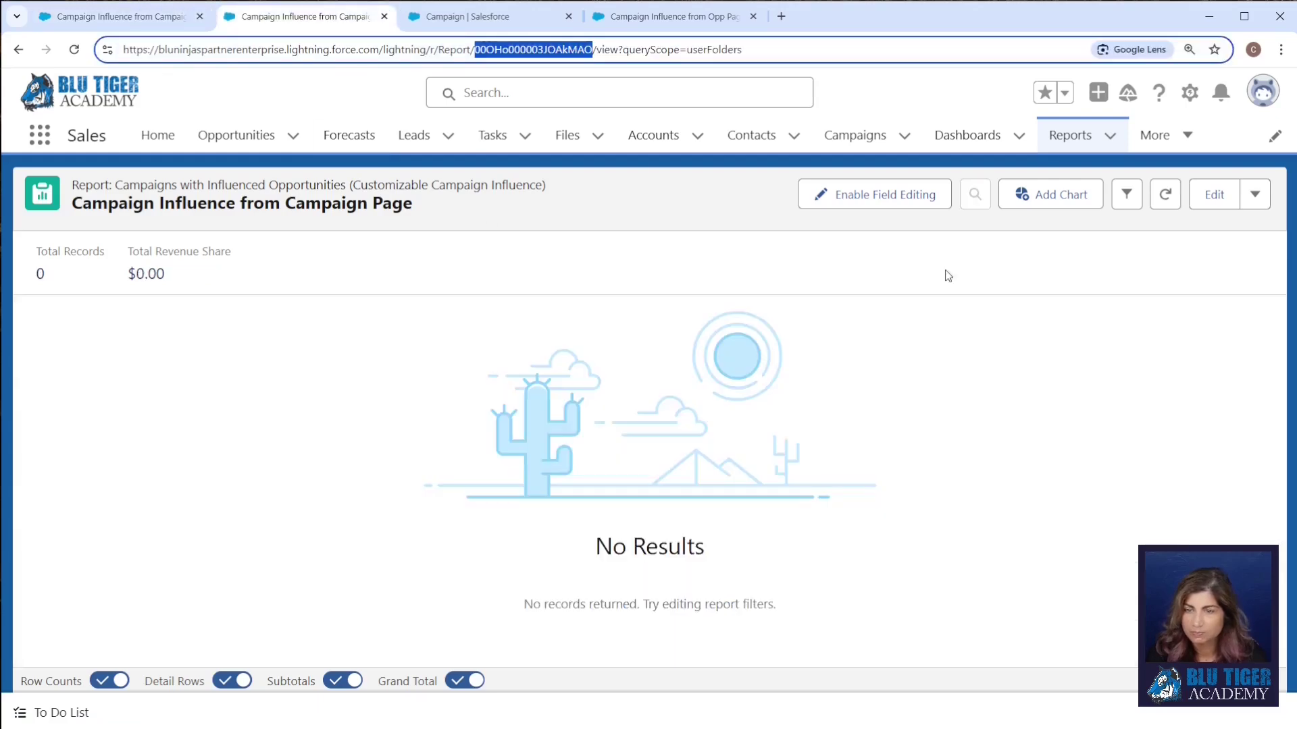
# - Remove the Campaign Name grouping, group by Opportunity Name under Model Name, and save and run
pyautogui.click(1213, 195)
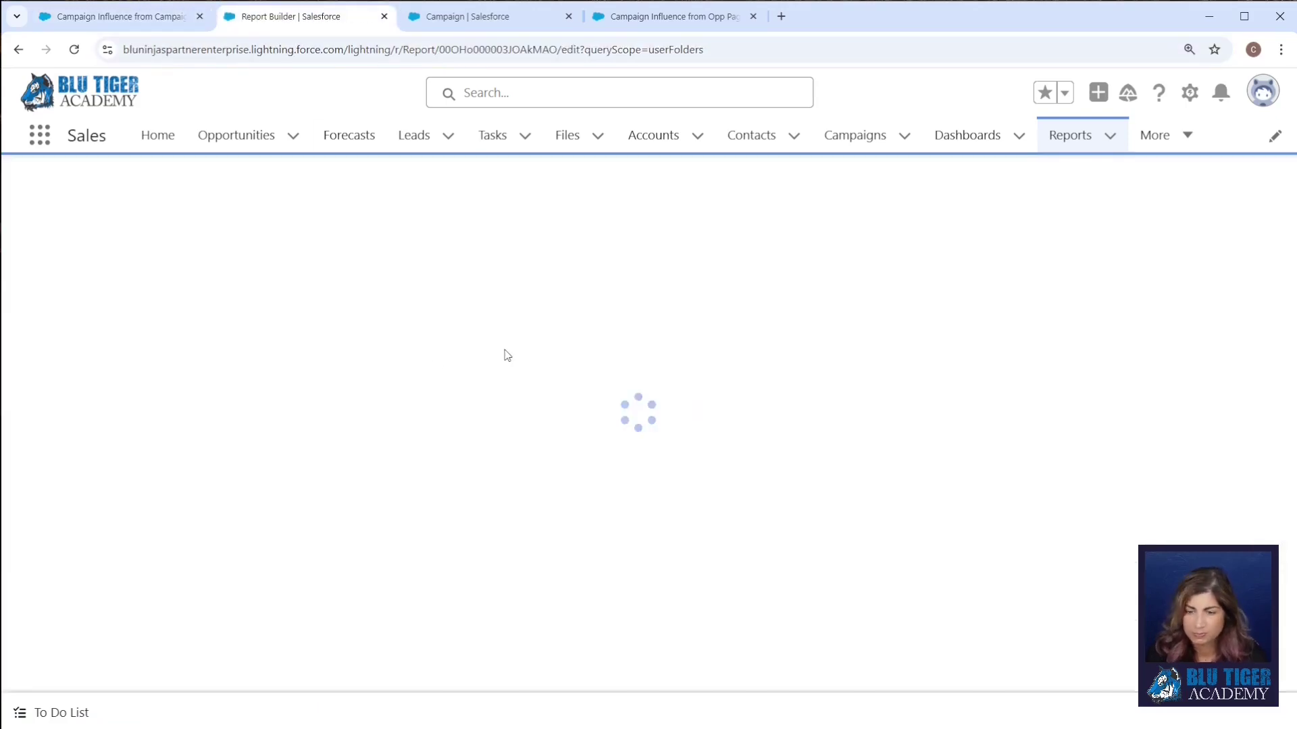
pyautogui.click(521, 264)
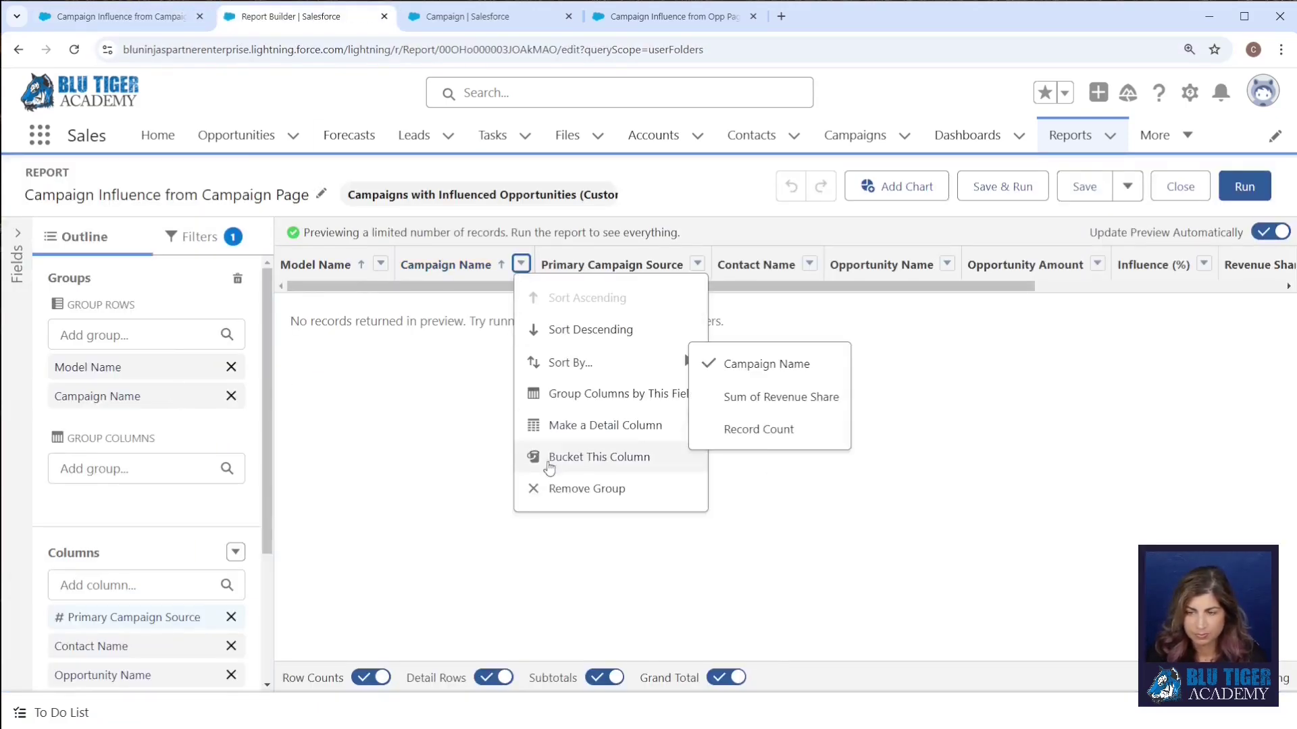
pyautogui.click(529, 457)
pyautogui.moveTo(101, 675); pyautogui.dragTo(135, 308)
pyautogui.click(1002, 186)
# - Reload the campaign-filtered report tab to show Model Name then Opportunity Name grouping
pyautogui.click(148, 29)
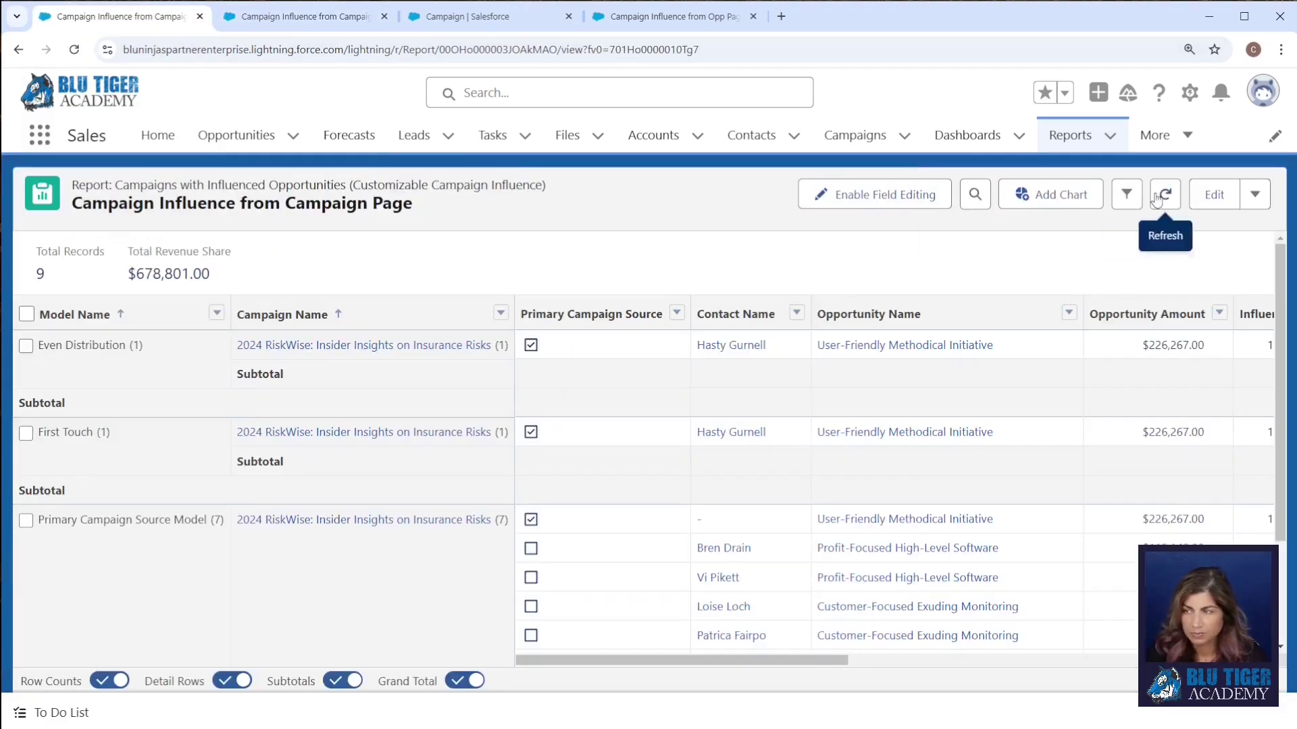
pyautogui.press('F5')
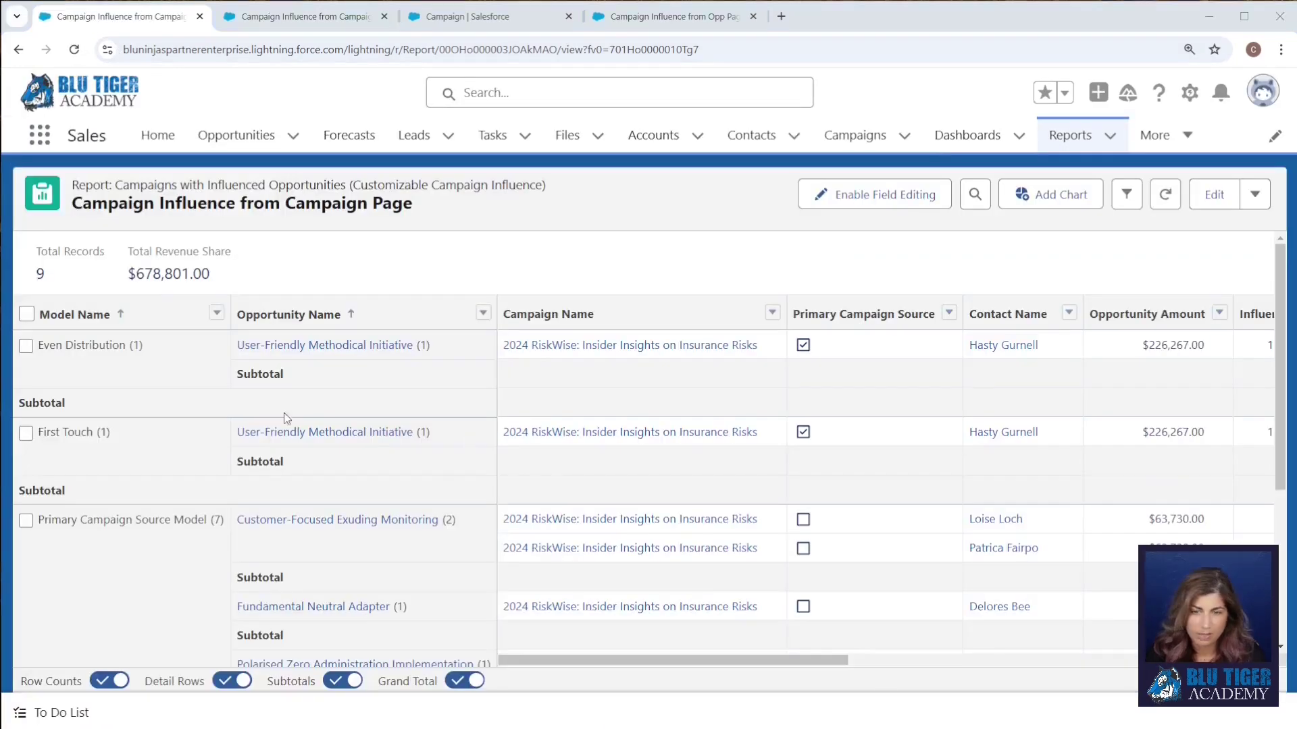